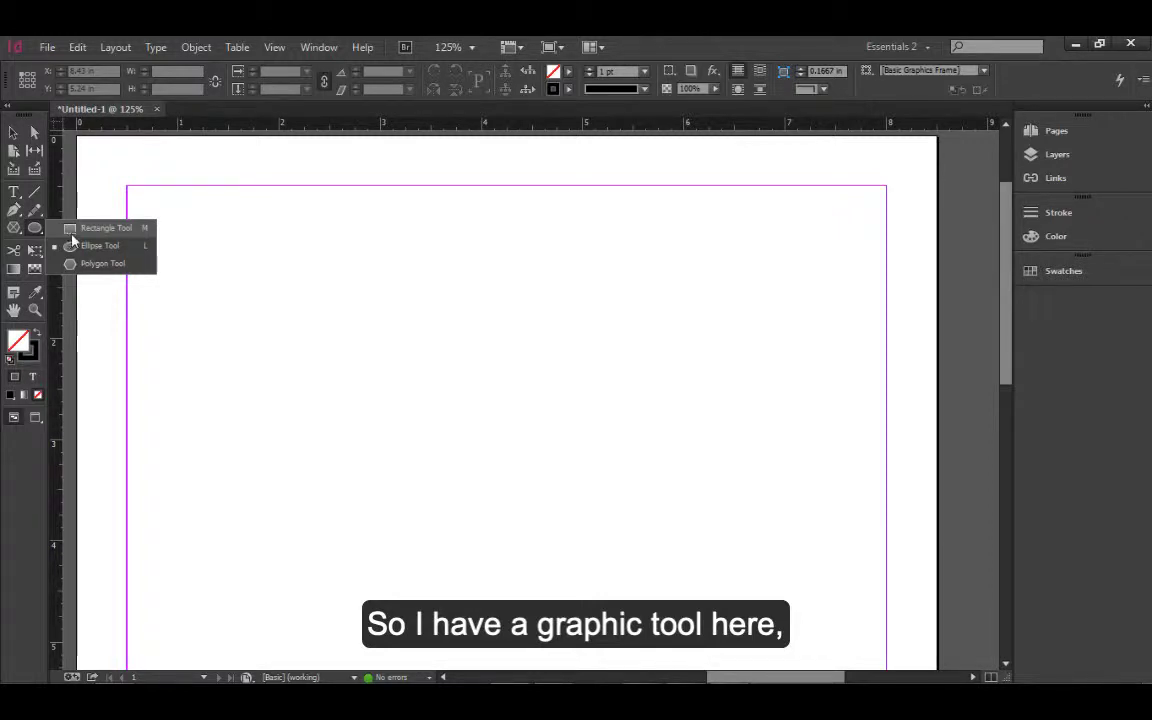
Draw a square rectangle frame about 1.84 in wide near the page's upper-left margin corner.
{"action": "left_click", "coordinate": [114, 265]}
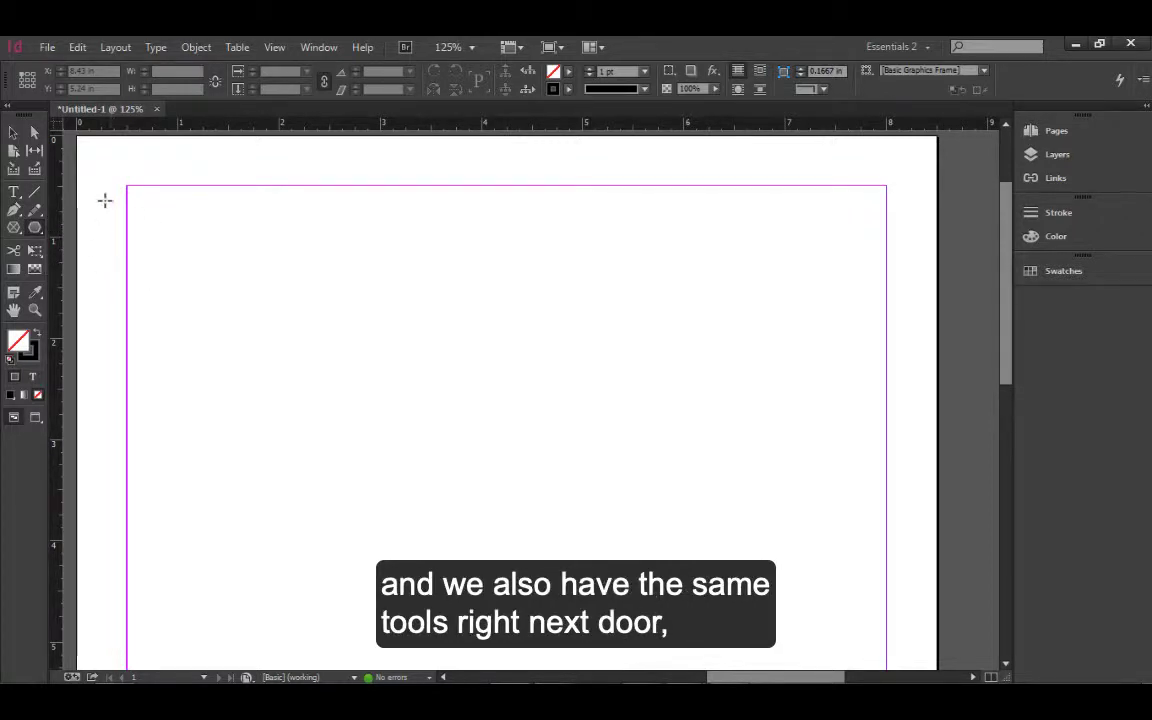
{"action": "left_click_drag", "start_coordinate": [40, 235], "coordinate": [100, 228]}
{"action": "left_click_drag", "start_coordinate": [17, 231], "coordinate": [70, 228]}
{"action": "left_click_drag", "start_coordinate": [206, 223], "coordinate": [390, 472]}
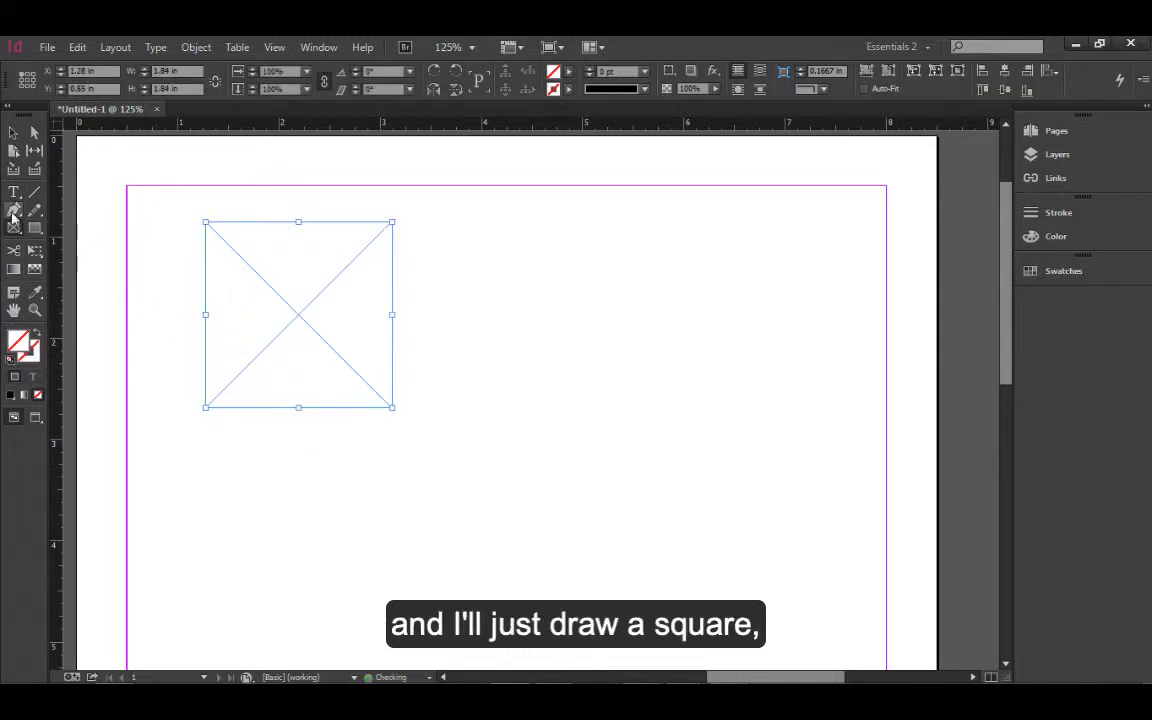
Draw a plain square about 1.84 in wide with the Rectangle tool, just right of the X-marked frame, and deselect it.
{"action": "left_click", "coordinate": [35, 227]}
{"action": "left_click_drag", "start_coordinate": [412, 222], "coordinate": [601, 446]}
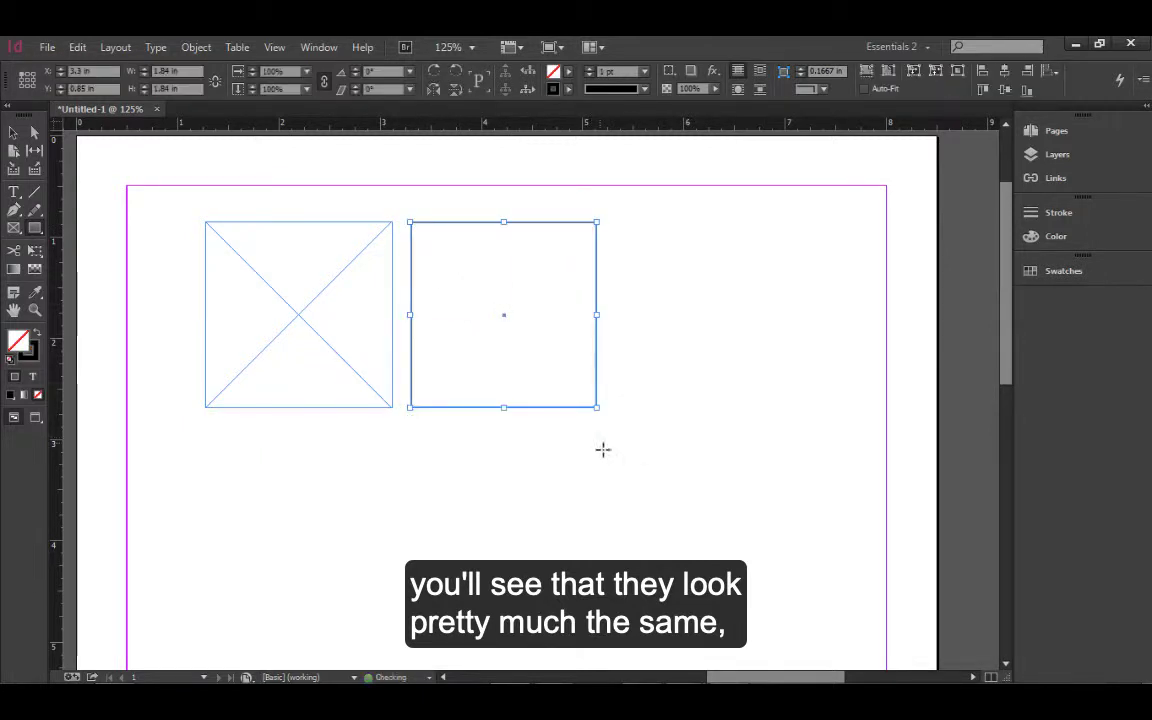
{"action": "left_click", "coordinate": [13, 135]}
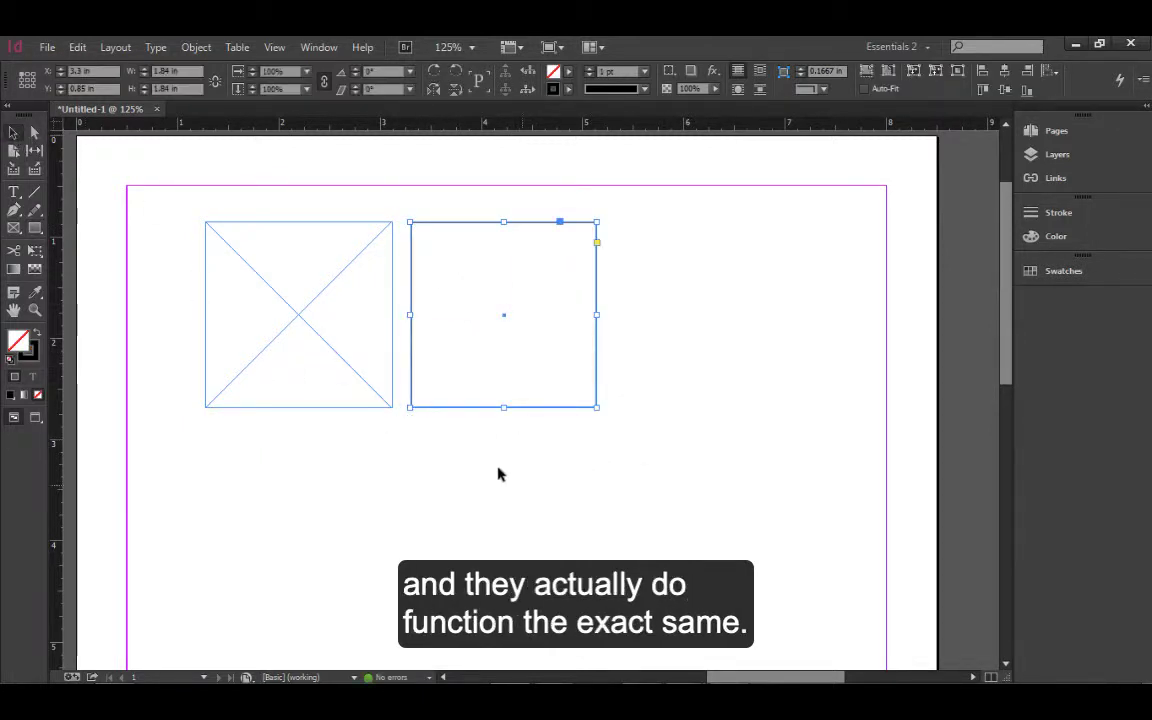
{"action": "left_click", "coordinate": [469, 466]}
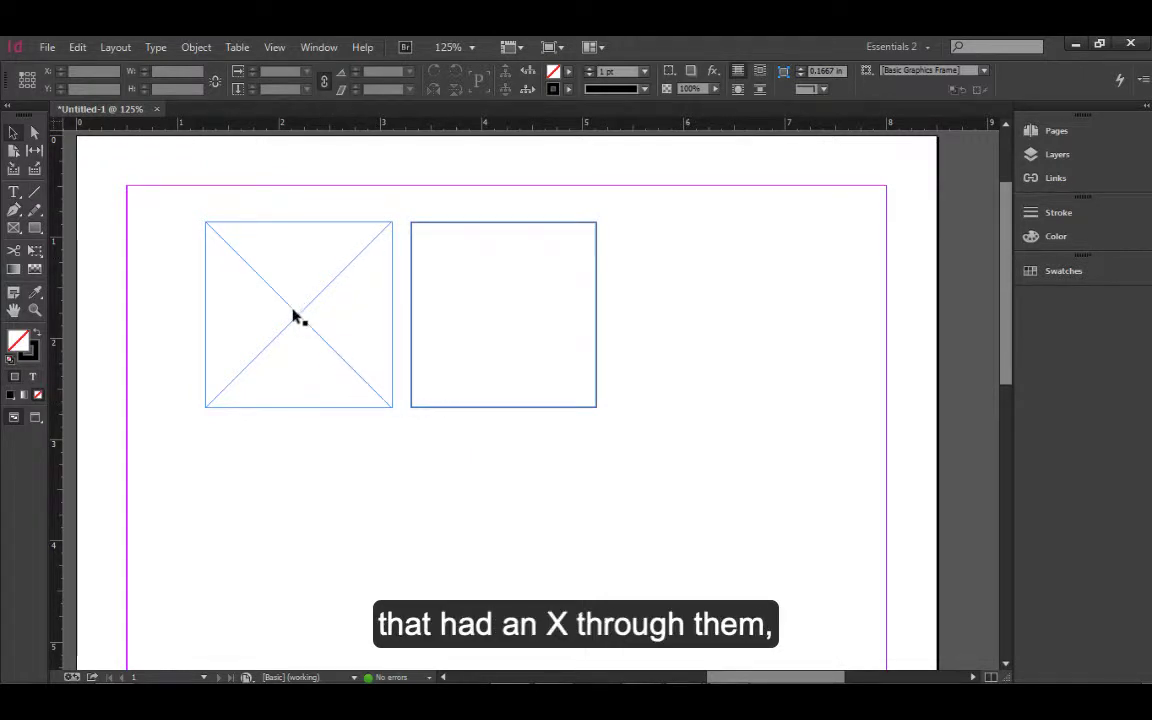
Compare the X-marked frame and the plain square by selecting each in turn and checking the Place command and shape tools.
{"action": "left_click", "coordinate": [335, 360]}
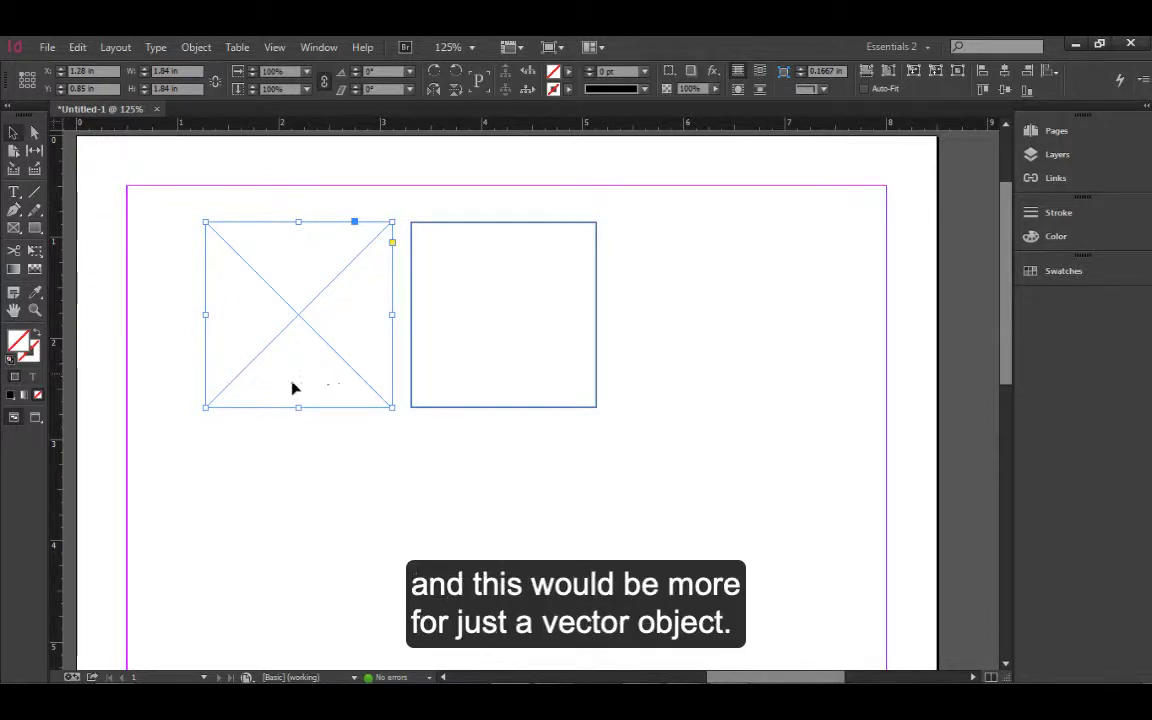
{"action": "left_click", "coordinate": [509, 406]}
{"action": "left_click", "coordinate": [482, 463]}
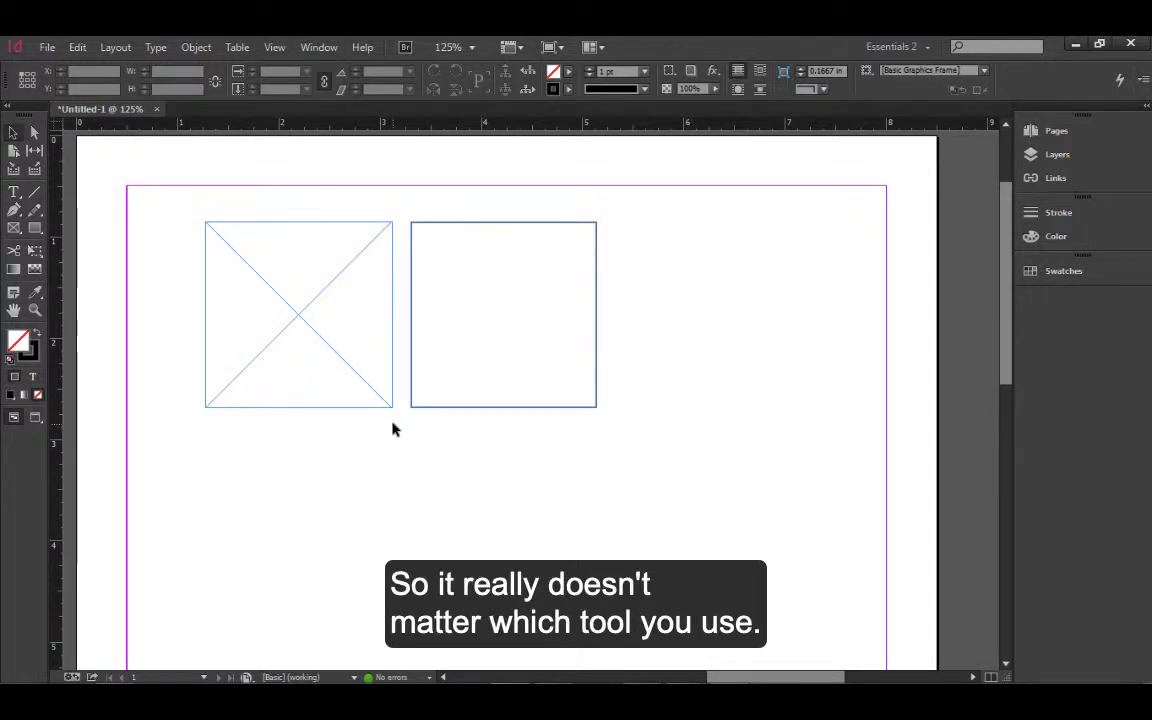
{"action": "left_click", "coordinate": [440, 407]}
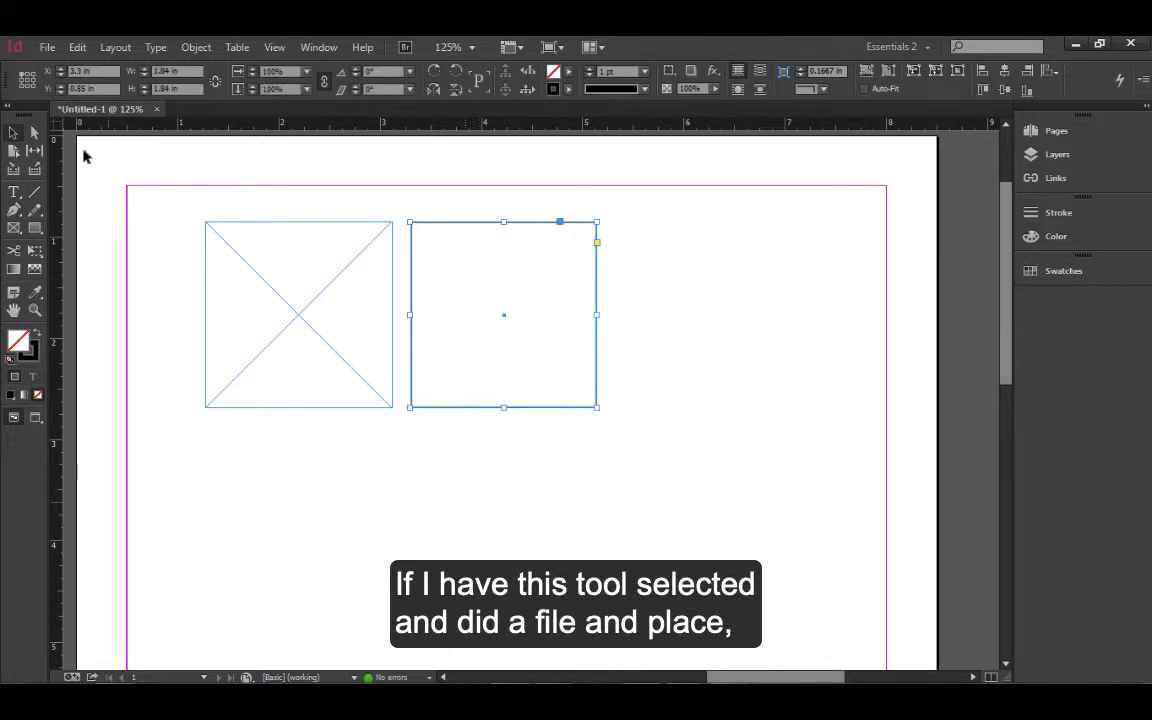
{"action": "left_click", "coordinate": [47, 47]}
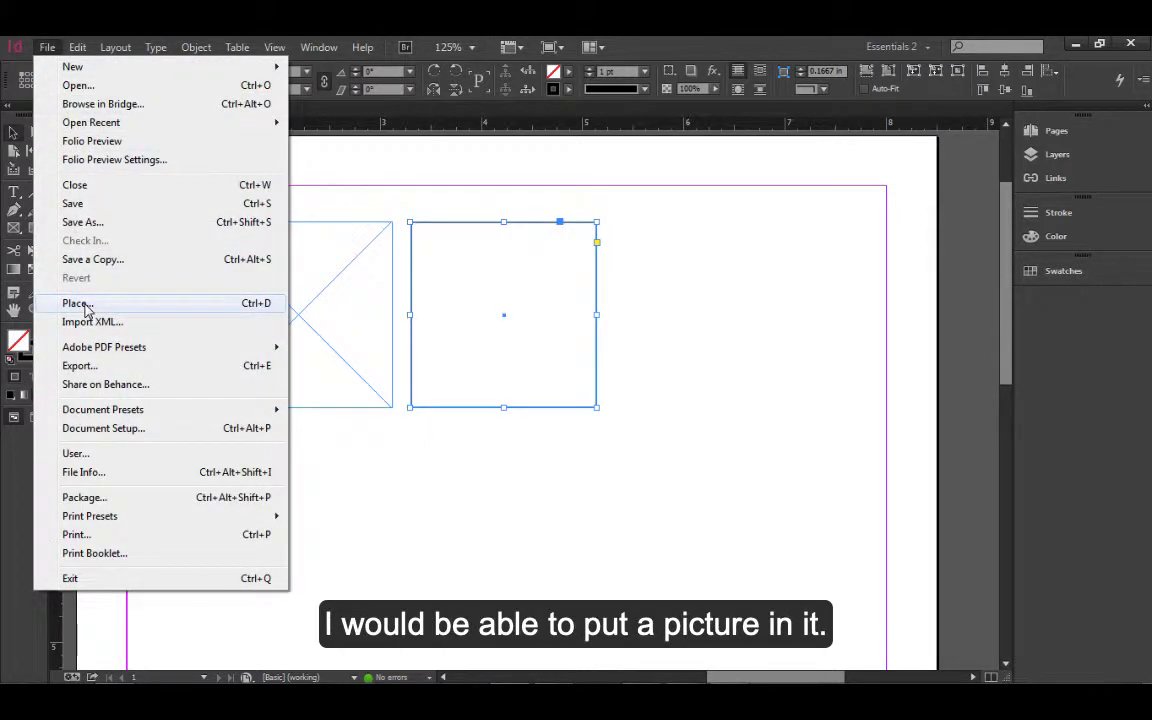
{"action": "left_click", "coordinate": [476, 487]}
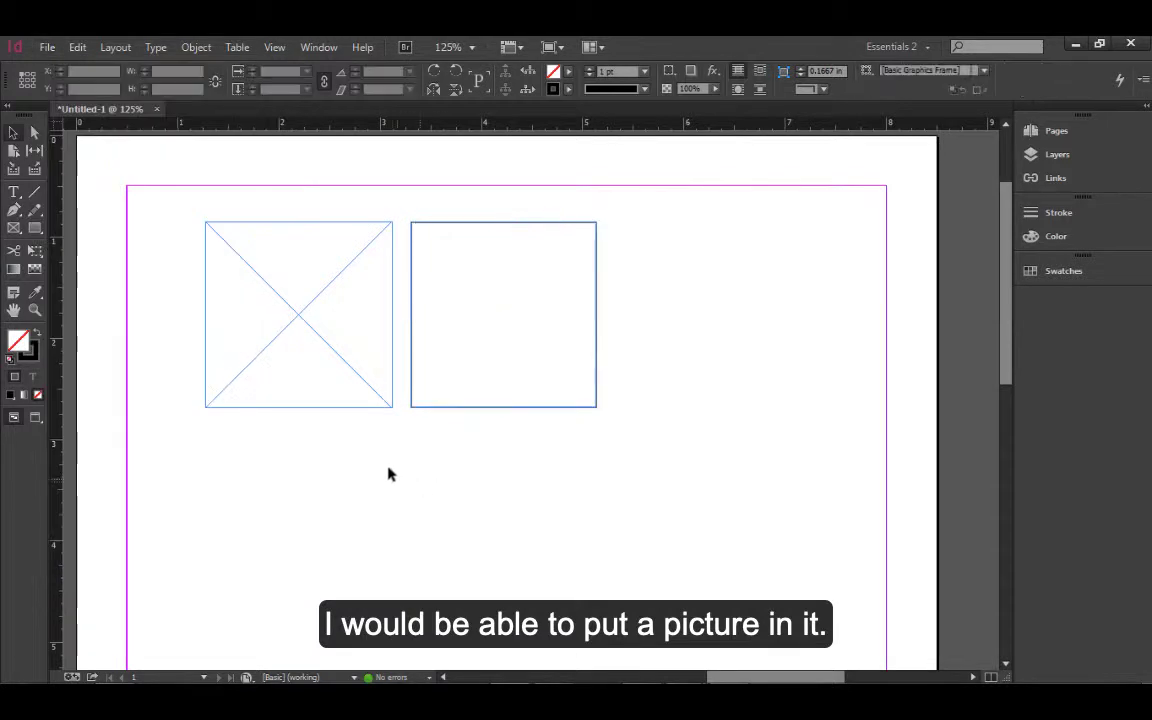
{"action": "left_click_drag", "start_coordinate": [382, 462], "coordinate": [338, 405]}
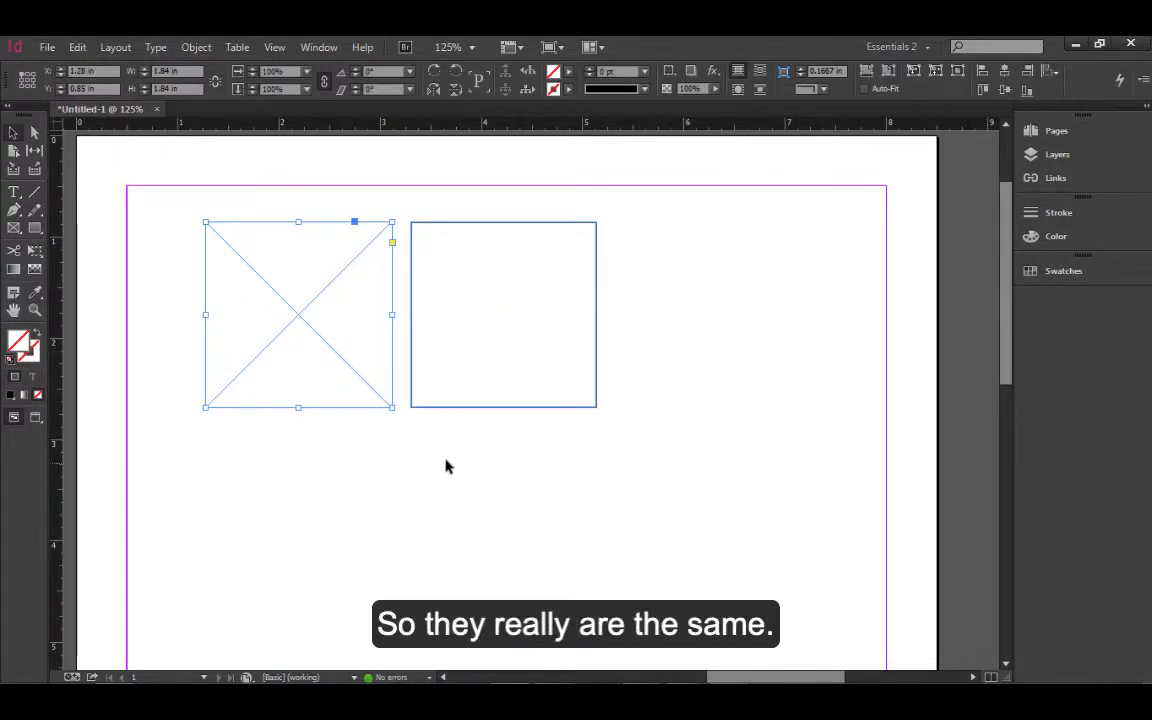
{"action": "left_click", "coordinate": [402, 416]}
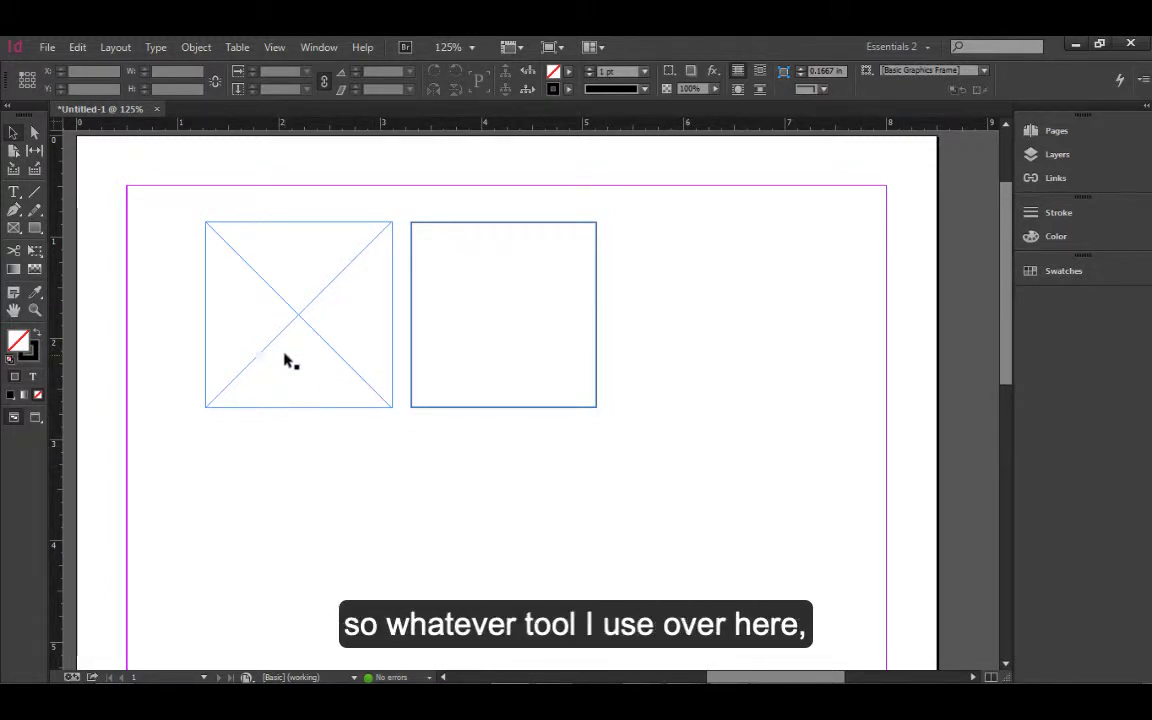
{"action": "left_click", "coordinate": [33, 230]}
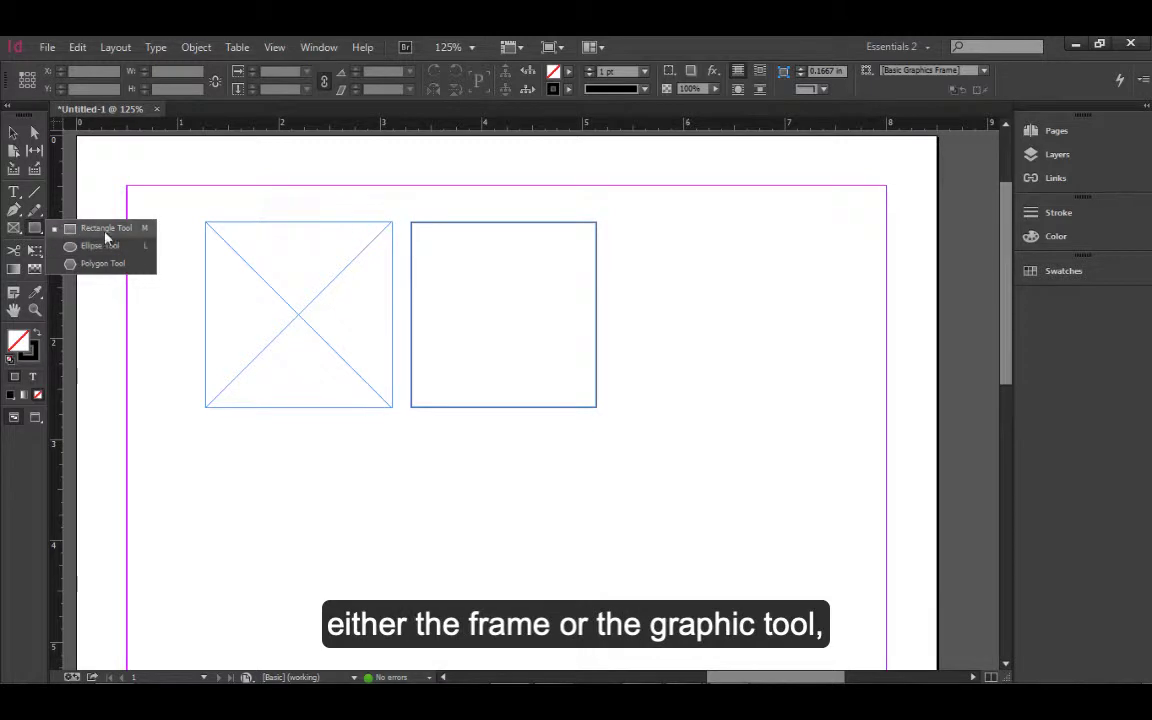
{"action": "left_click", "coordinate": [242, 443]}
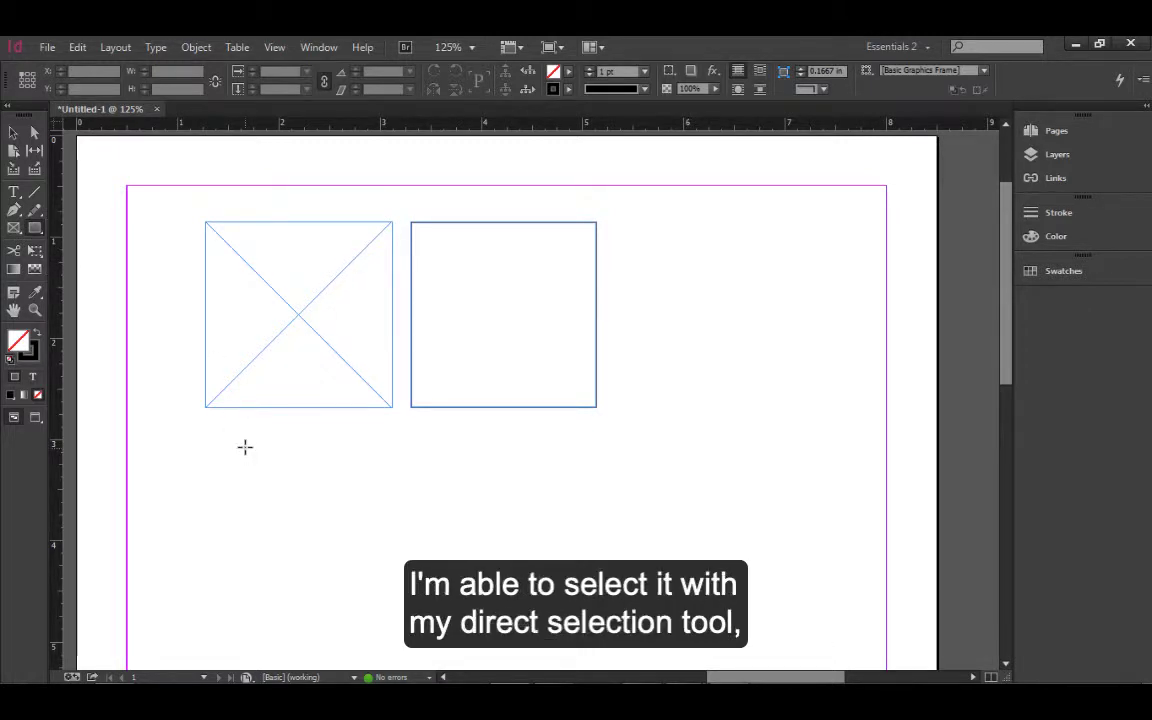
Try moving only the X-marked frame's lower-left corner point outward to about X 1.18 in, Y 2.97 in, and undo the move.
{"action": "left_click", "coordinate": [34, 131]}
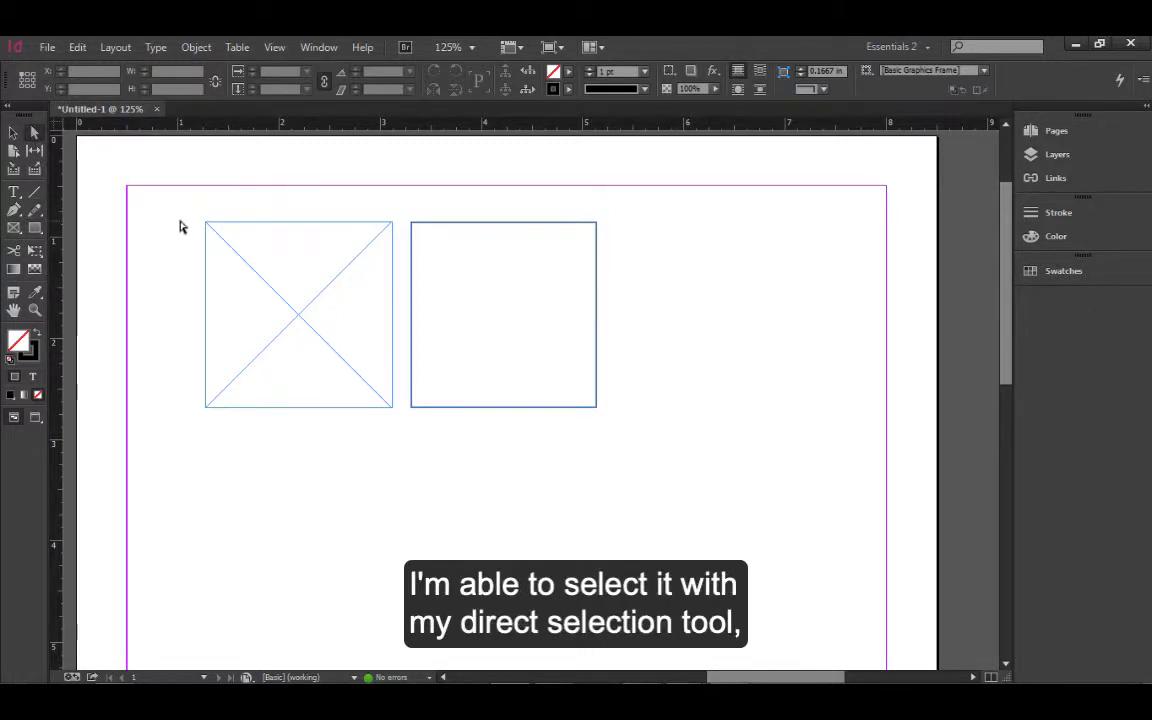
{"action": "left_click", "coordinate": [205, 224]}
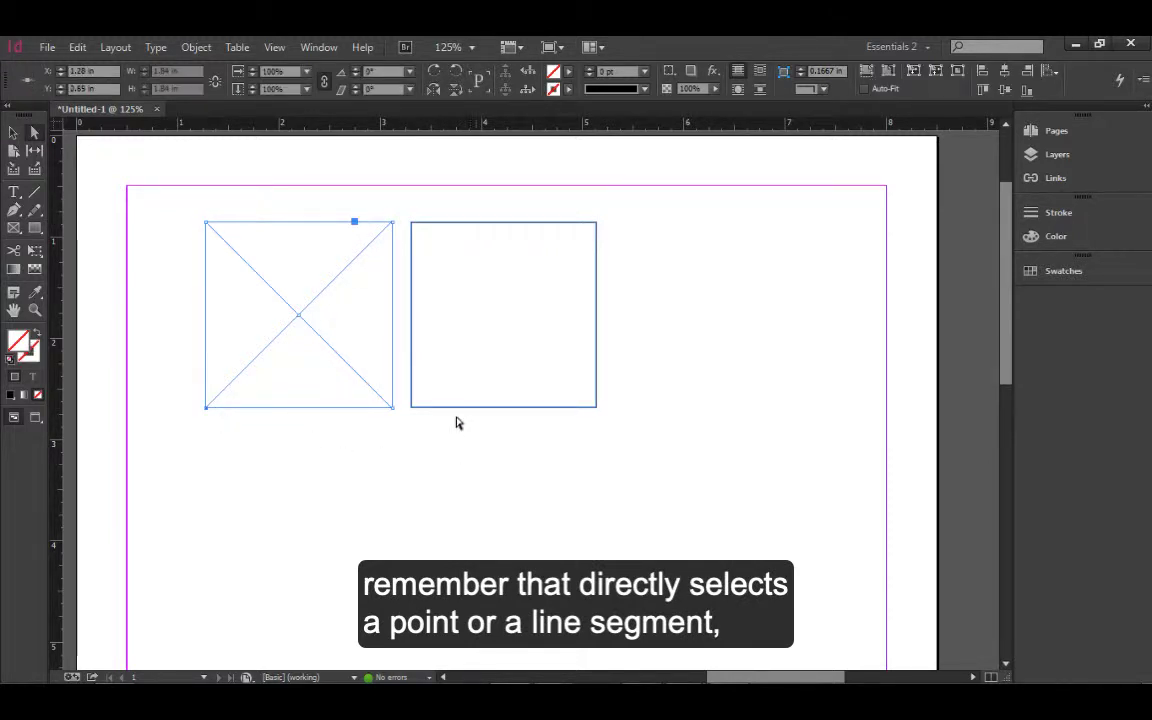
{"action": "left_click", "coordinate": [308, 408]}
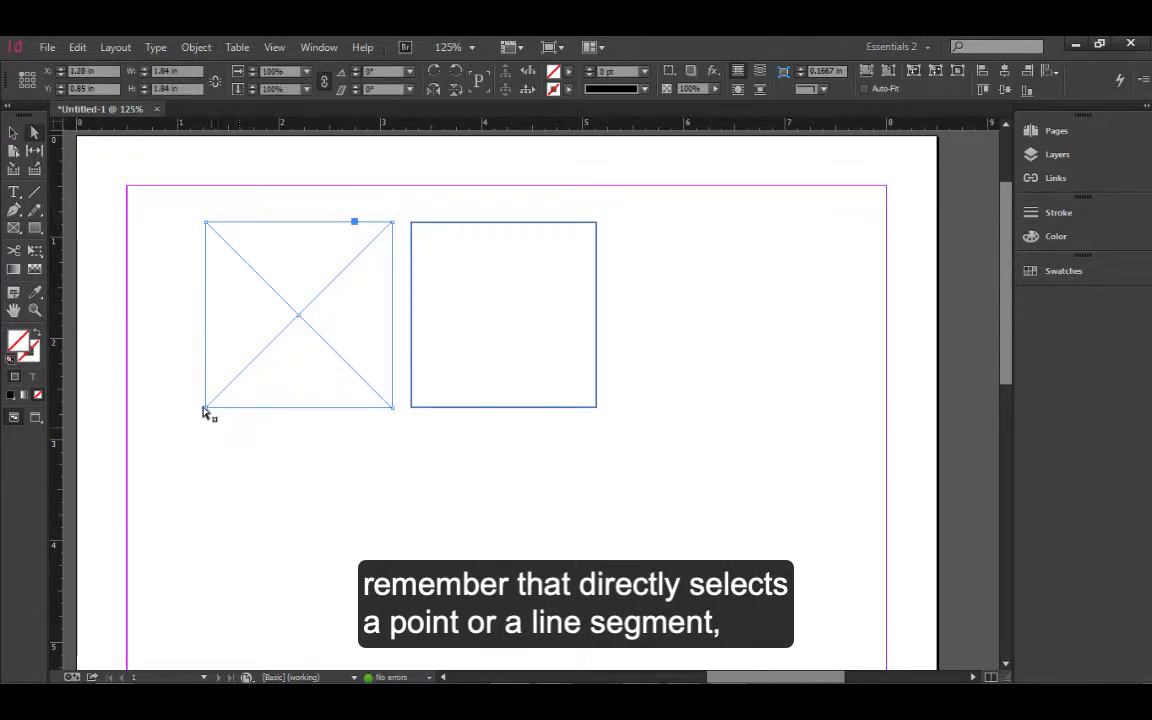
{"action": "left_click_drag", "start_coordinate": [205, 411], "coordinate": [196, 435]}
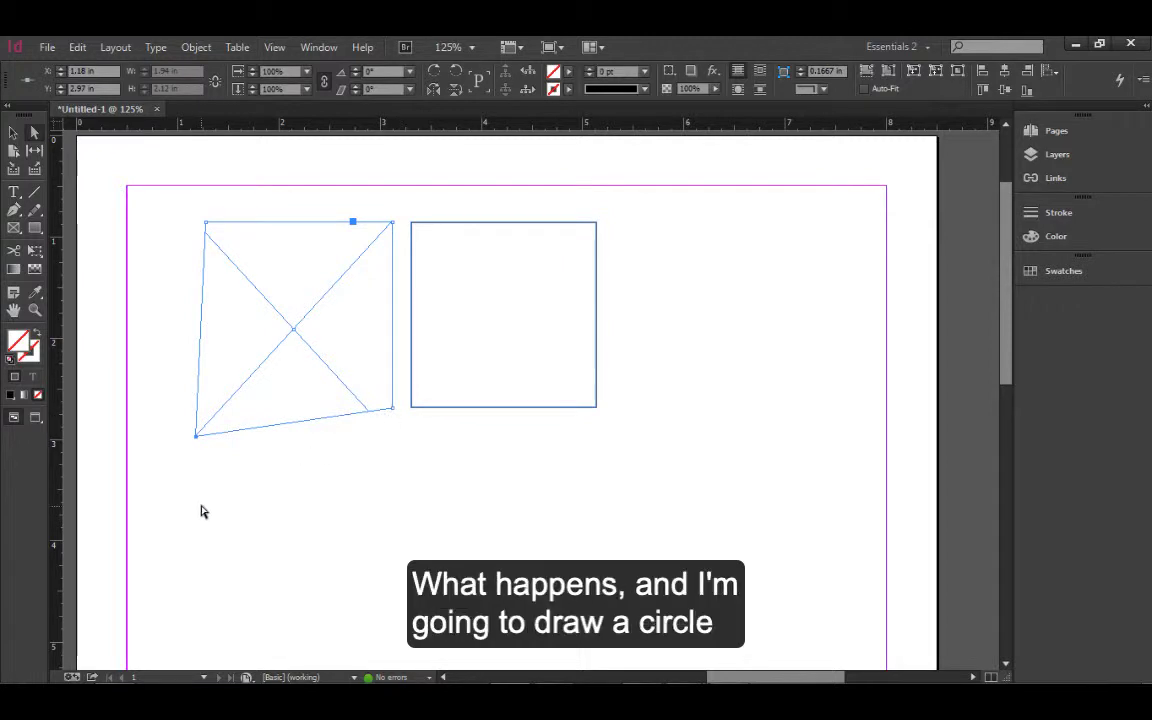
{"action": "key", "text": "ctrl+z"}
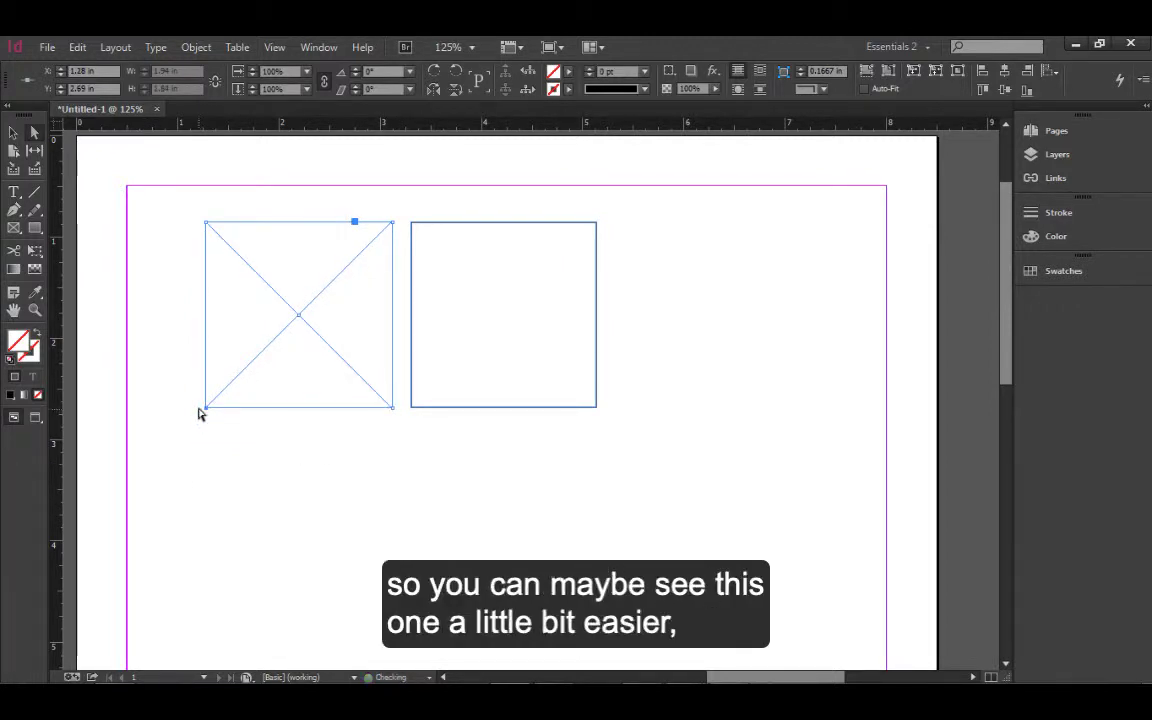
Draw a circle about 1.68 in across with the Ellipse tool, to the right of the plain square.
{"action": "left_click_drag", "start_coordinate": [34, 228], "coordinate": [62, 252]}
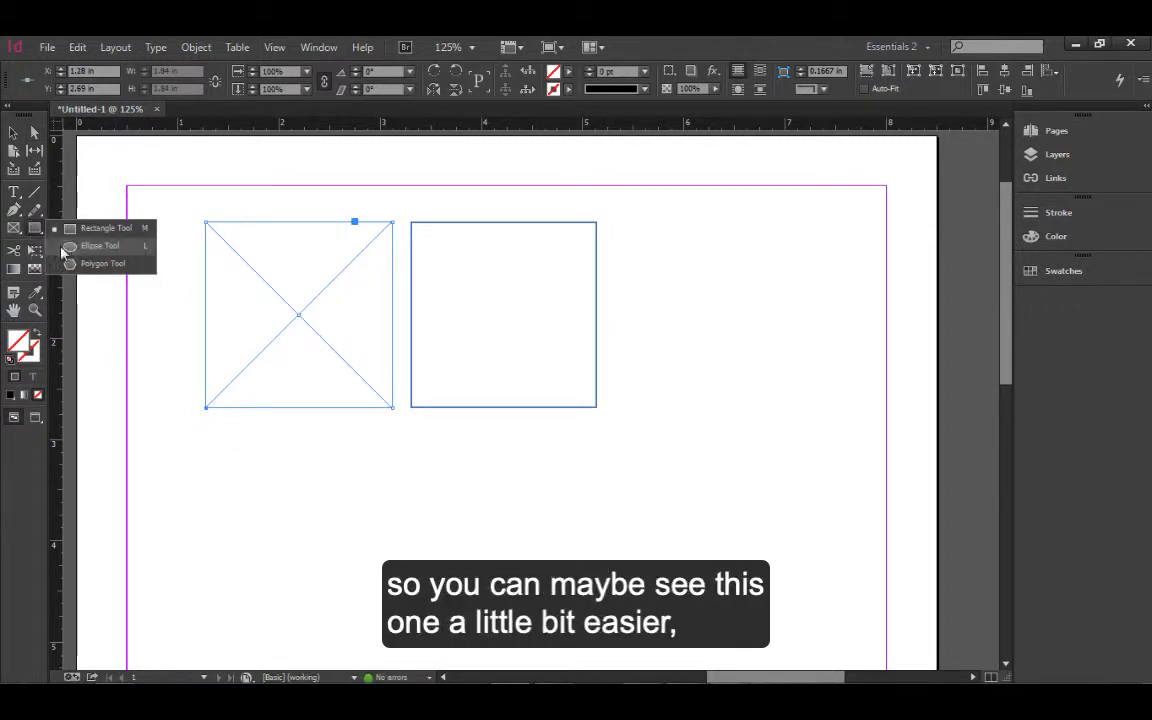
{"action": "left_click", "coordinate": [68, 256]}
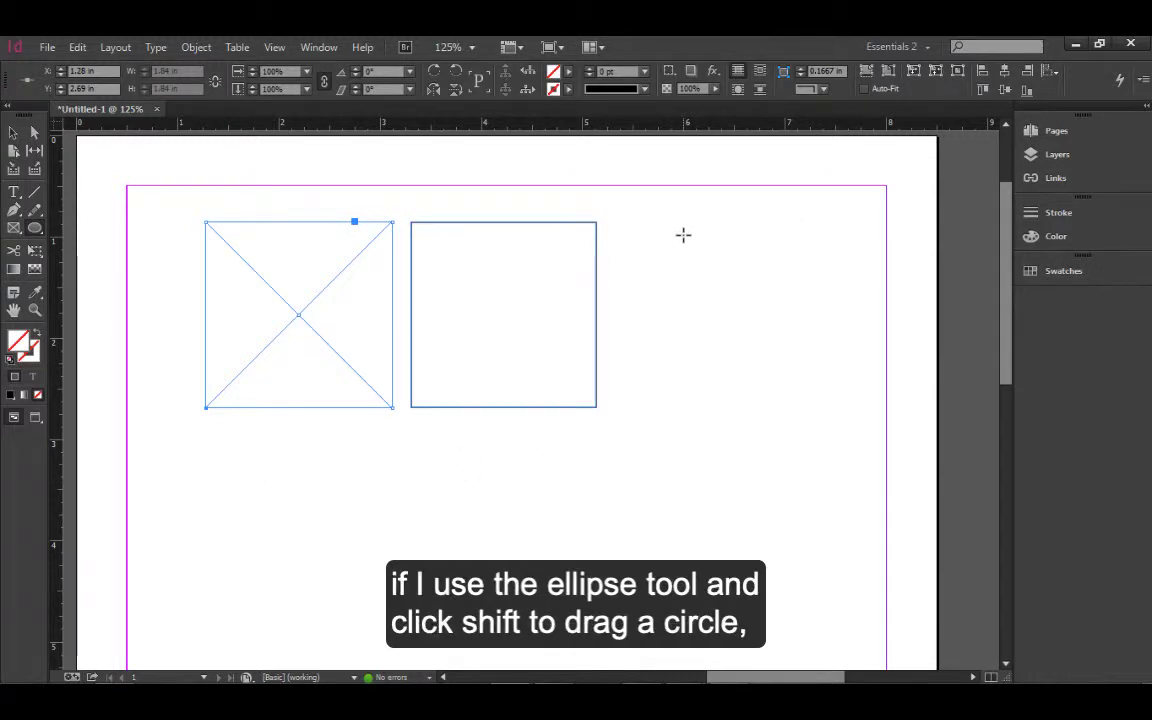
{"action": "left_click_drag", "start_coordinate": [681, 232], "coordinate": [854, 445]}
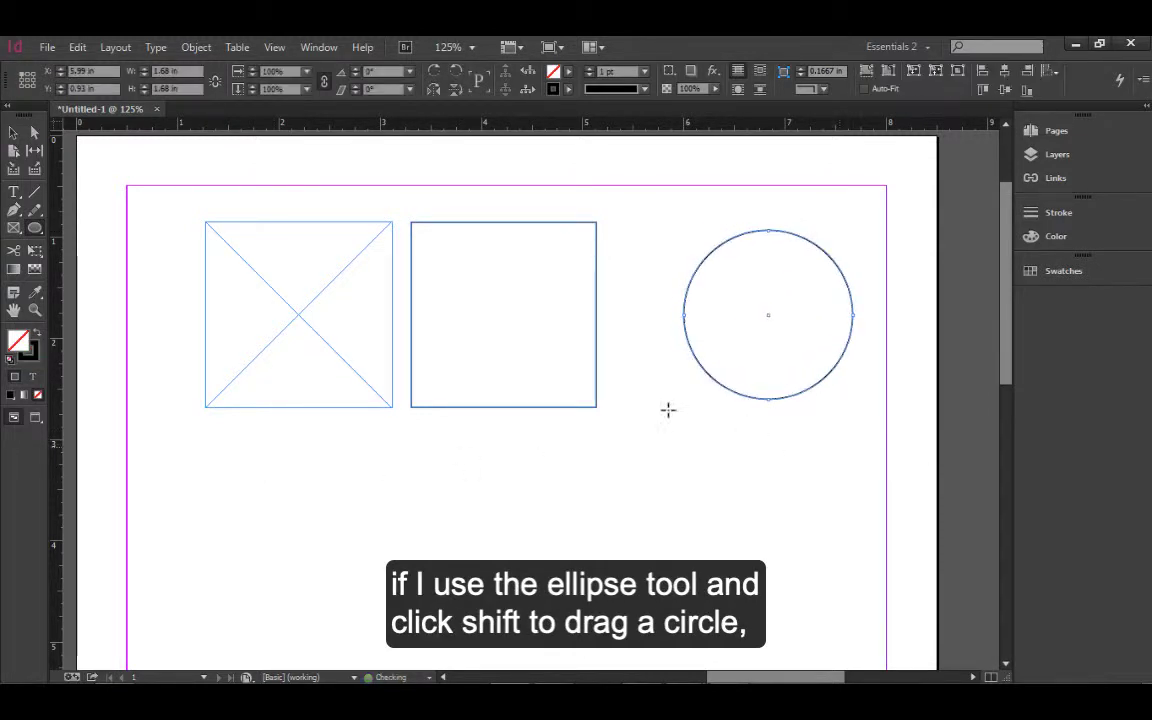
Show the curve handles of the circle's lower-left segment, and move the whole circle horizontally toward the square to about X 5.55 in.
{"action": "left_click", "coordinate": [34, 133]}
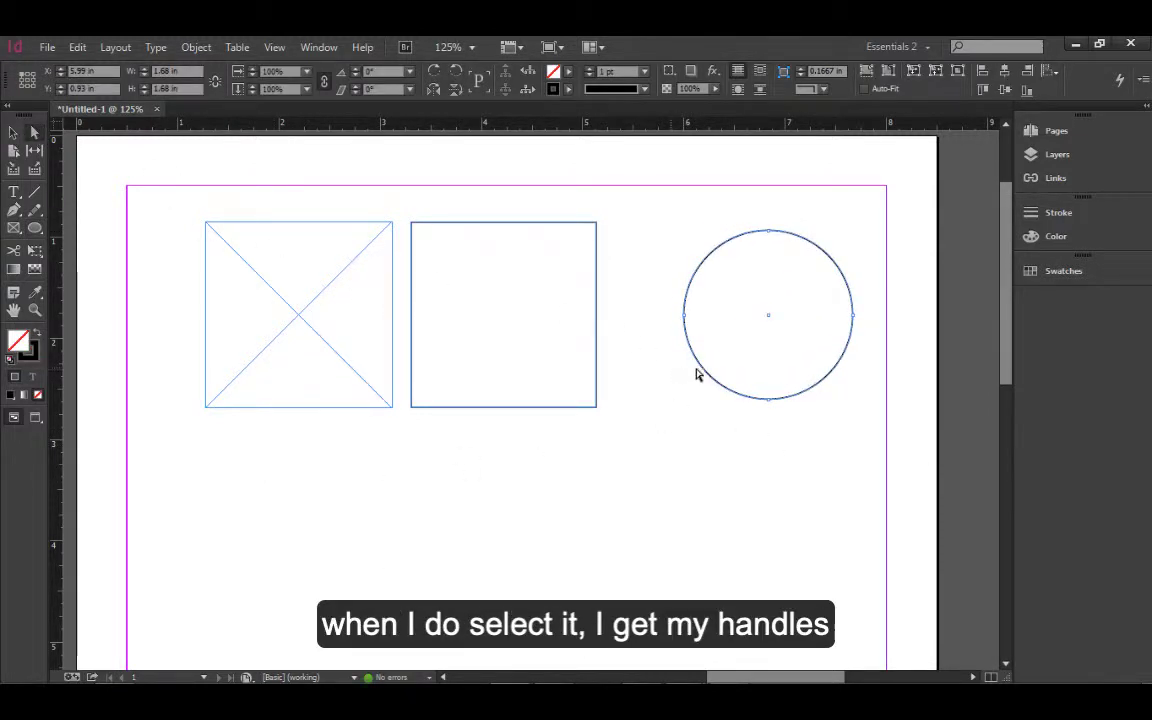
{"action": "left_click", "coordinate": [683, 343]}
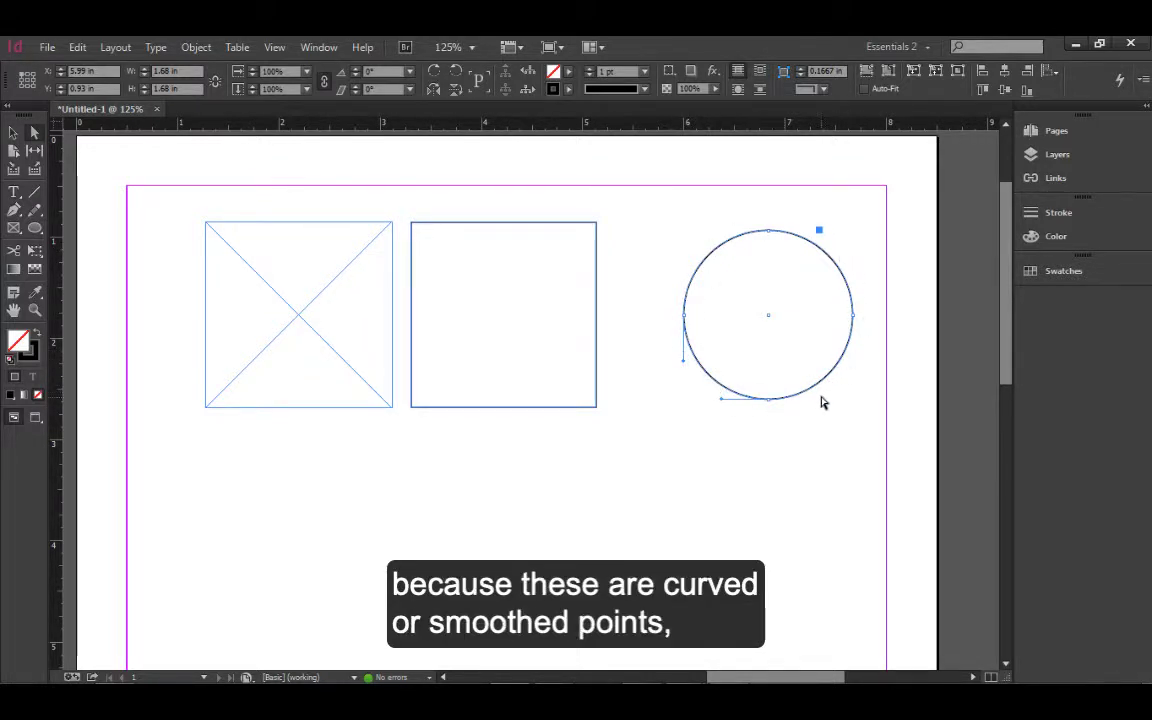
{"action": "left_click", "coordinate": [13, 132]}
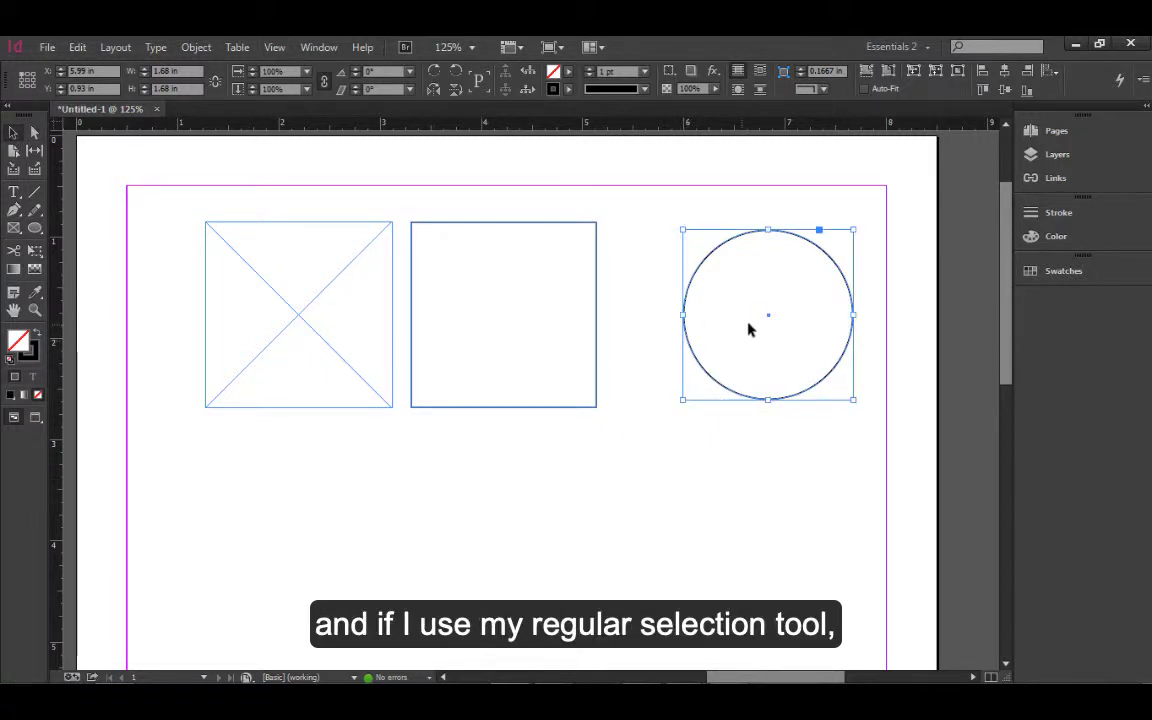
{"action": "left_click_drag", "start_coordinate": [768, 320], "coordinate": [723, 320]}
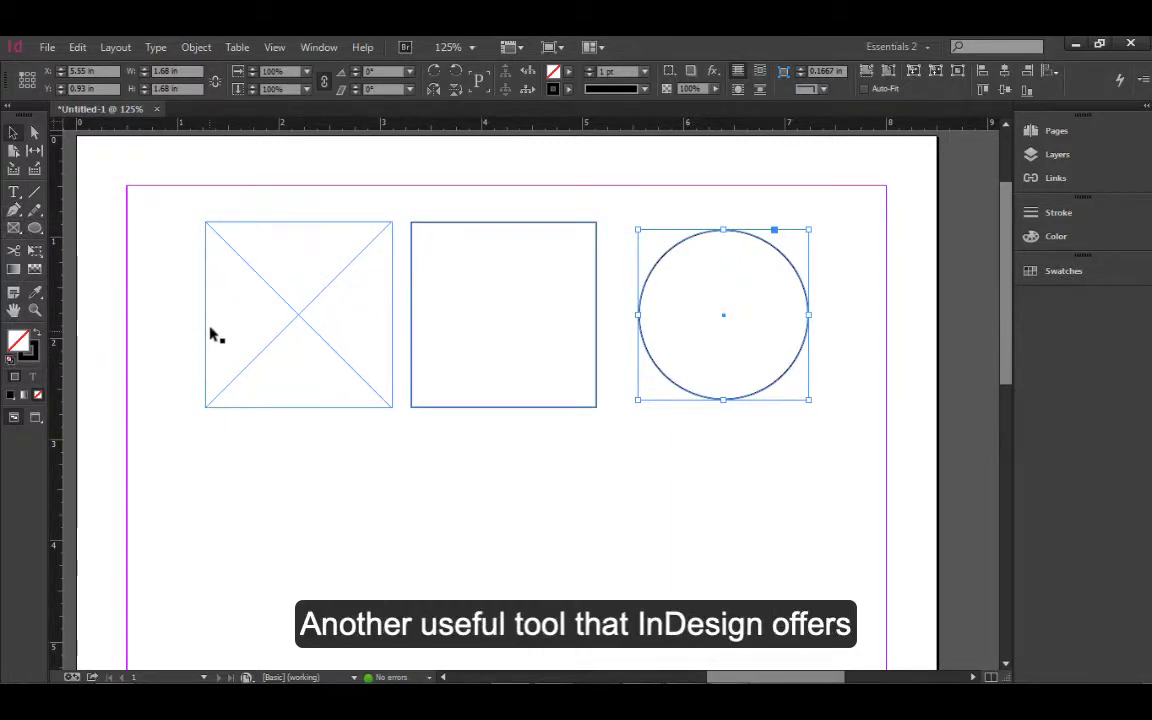
Convert the circle's shape to a rectangle.
{"action": "left_click", "coordinate": [194, 50]}
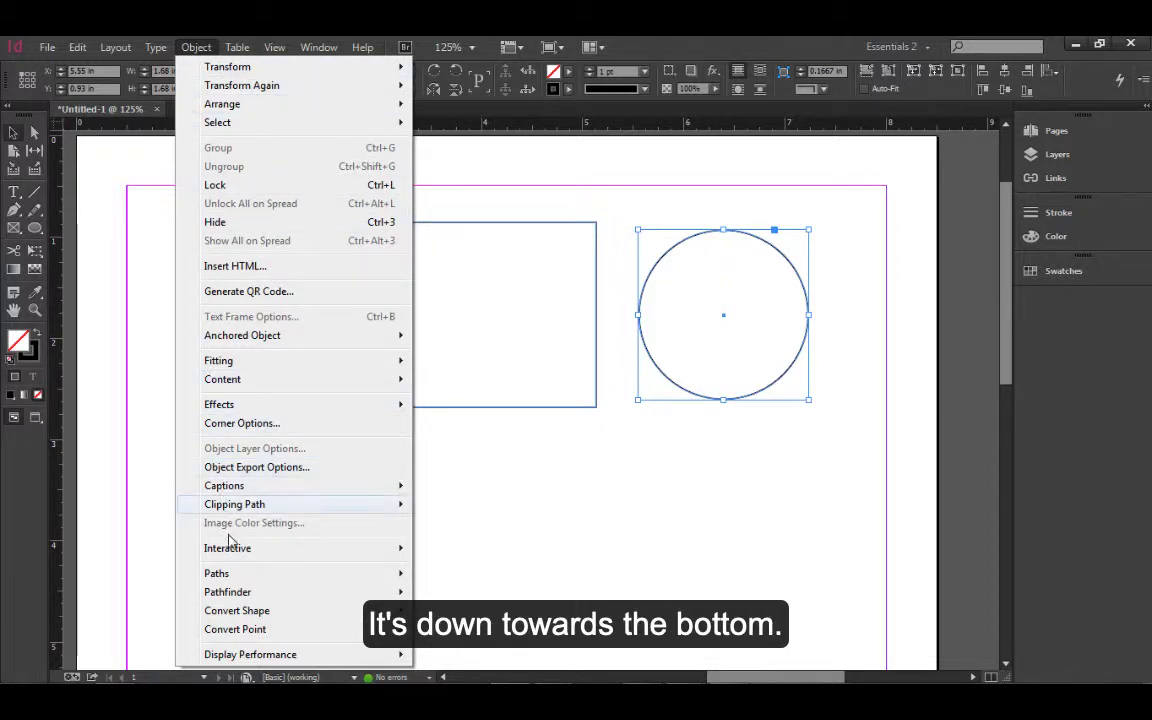
{"action": "mouse_move", "coordinate": [237, 620]}
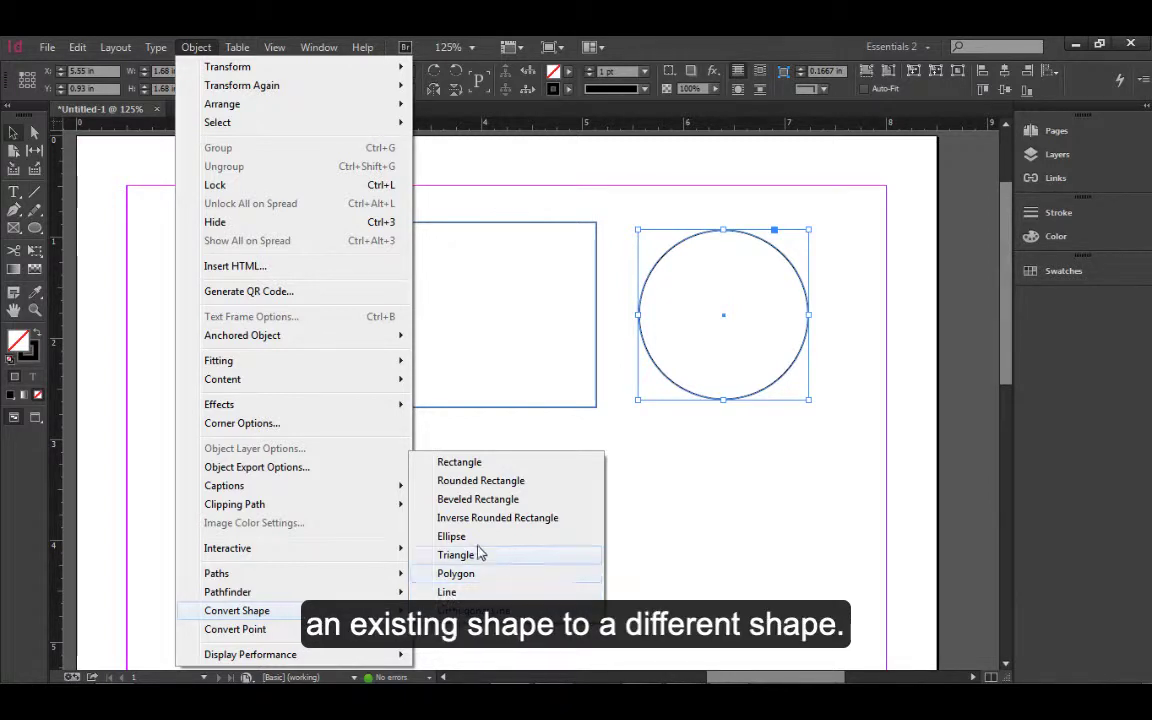
{"action": "left_click", "coordinate": [476, 465]}
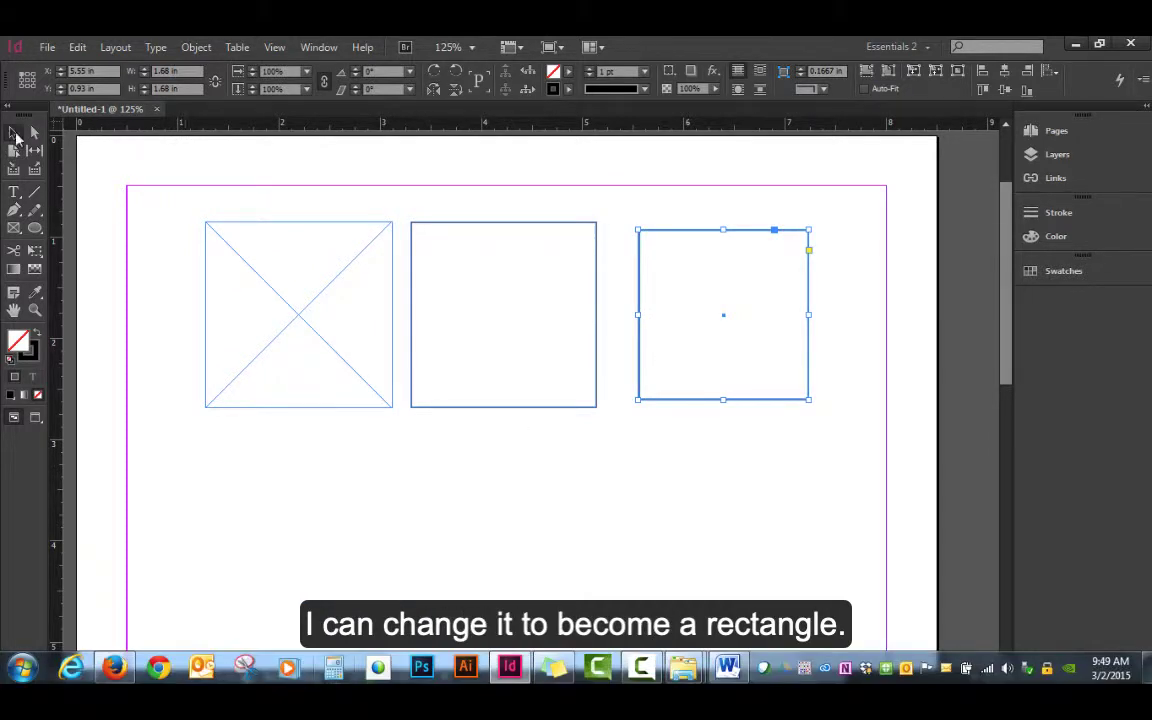
Convert the rightmost square back to an ellipse.
{"action": "left_click", "coordinate": [194, 48]}
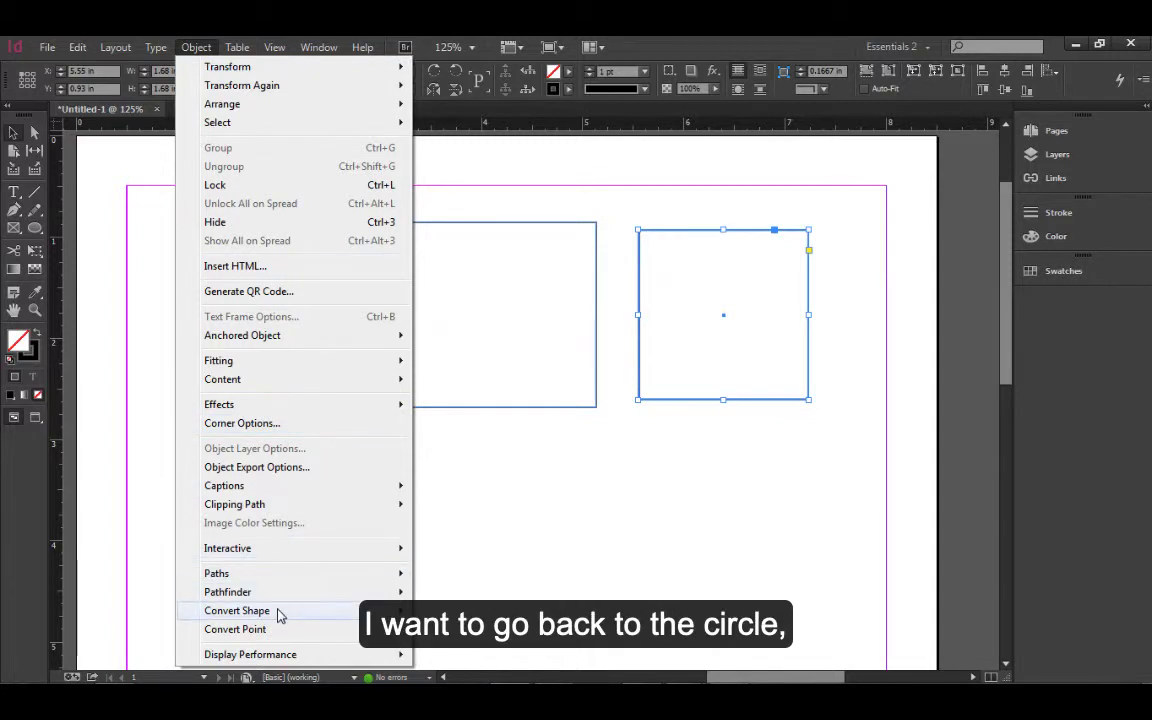
{"action": "mouse_move", "coordinate": [281, 616]}
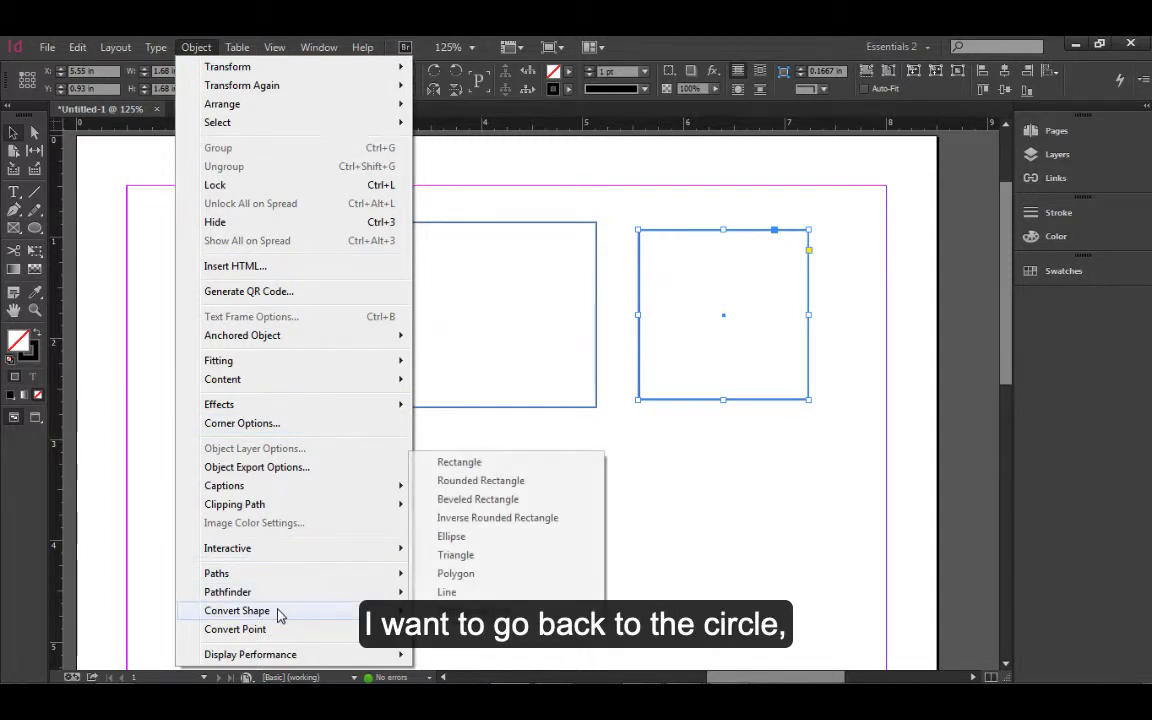
{"action": "left_click", "coordinate": [452, 537]}
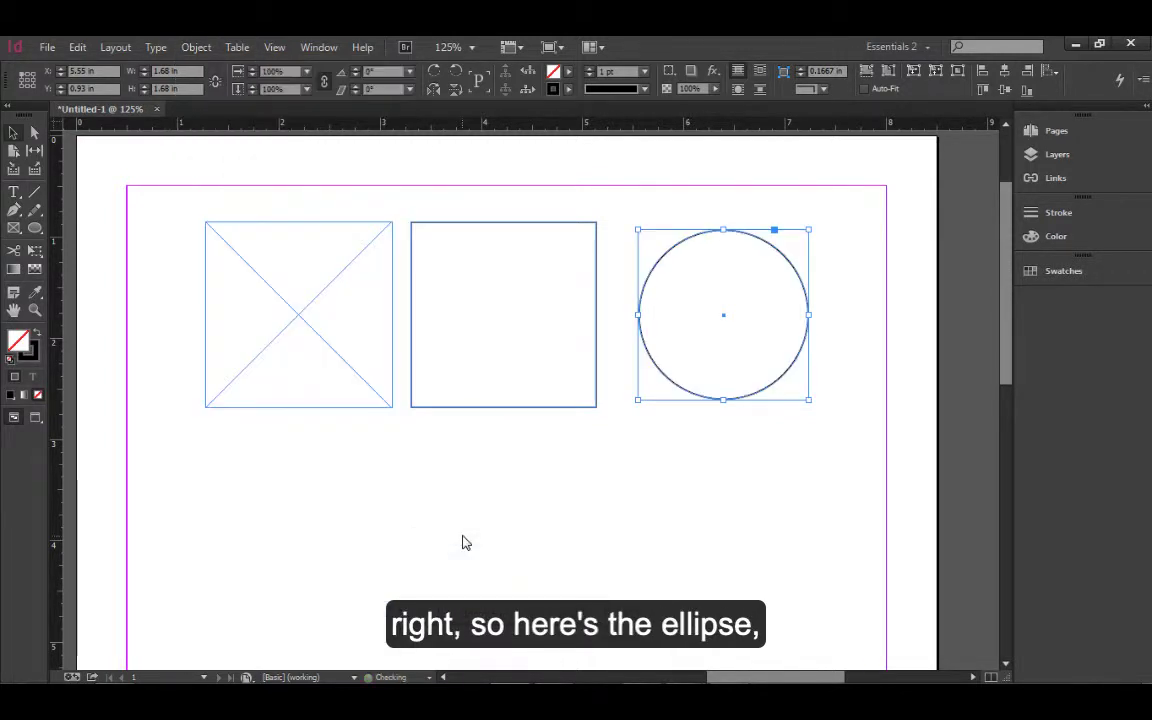
Convert the middle square's shape to a triangle.
{"action": "left_click", "coordinate": [499, 401]}
{"action": "left_click", "coordinate": [198, 48]}
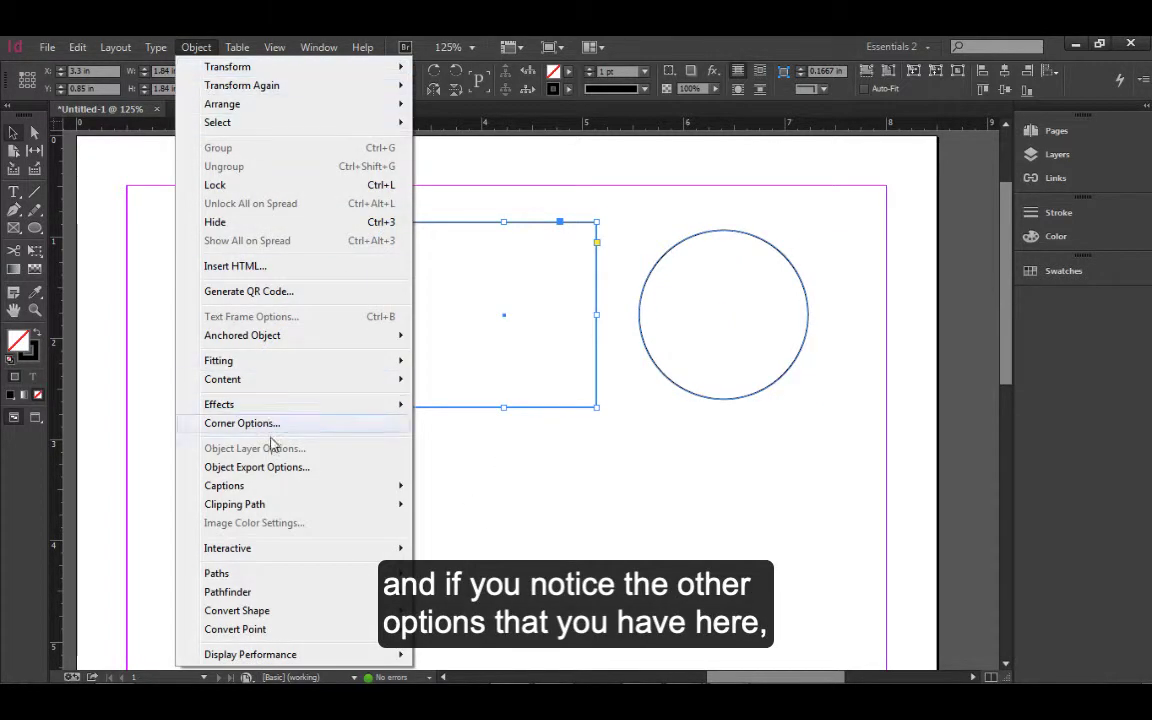
{"action": "mouse_move", "coordinate": [247, 614]}
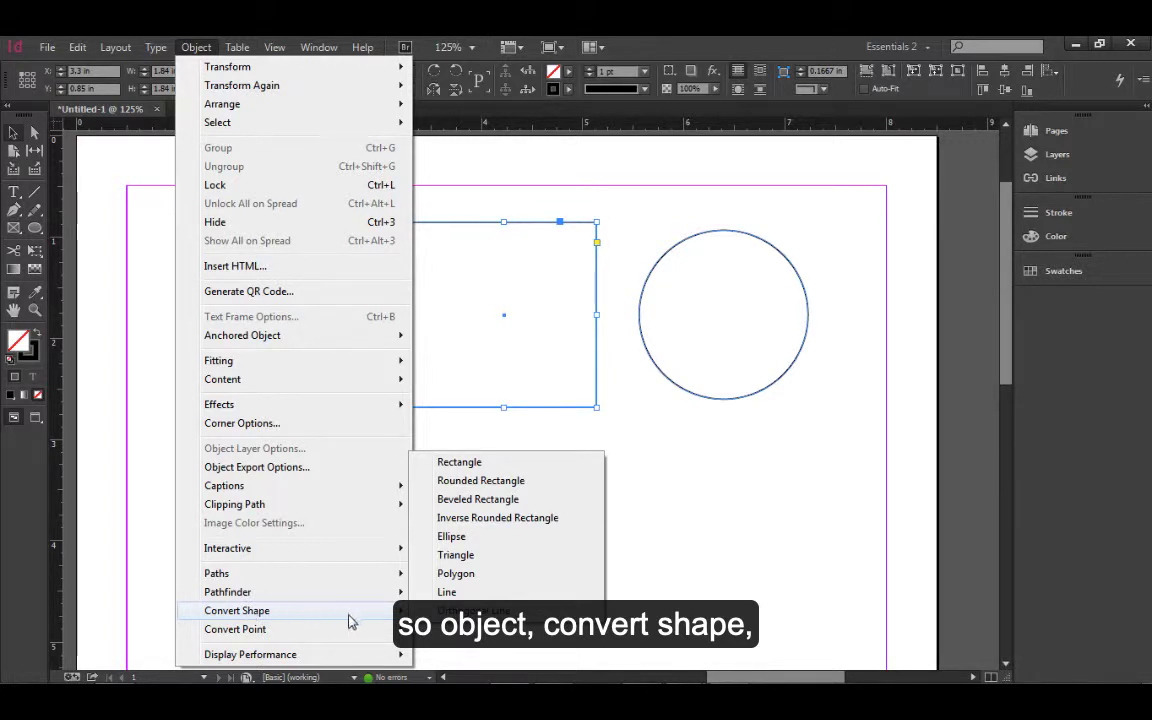
{"action": "left_click", "coordinate": [453, 558]}
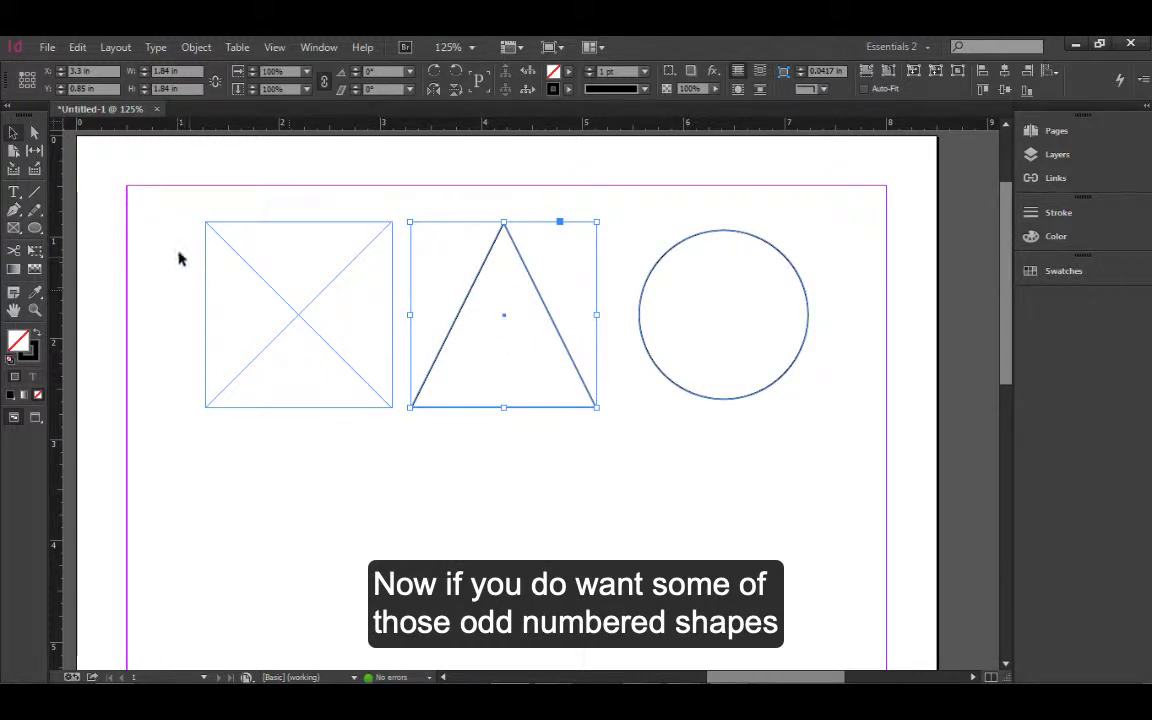
Activate the Polygon Tool in place of the Ellipse Tool.
{"action": "left_click", "coordinate": [40, 230]}
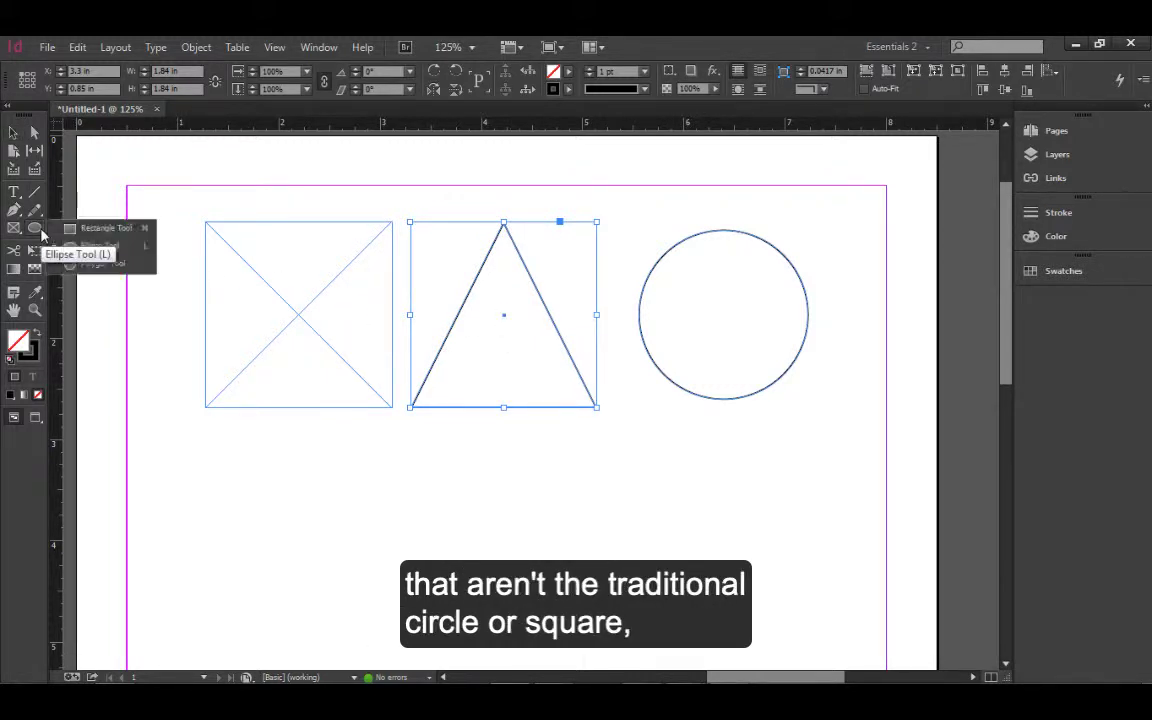
{"action": "left_click", "coordinate": [146, 268]}
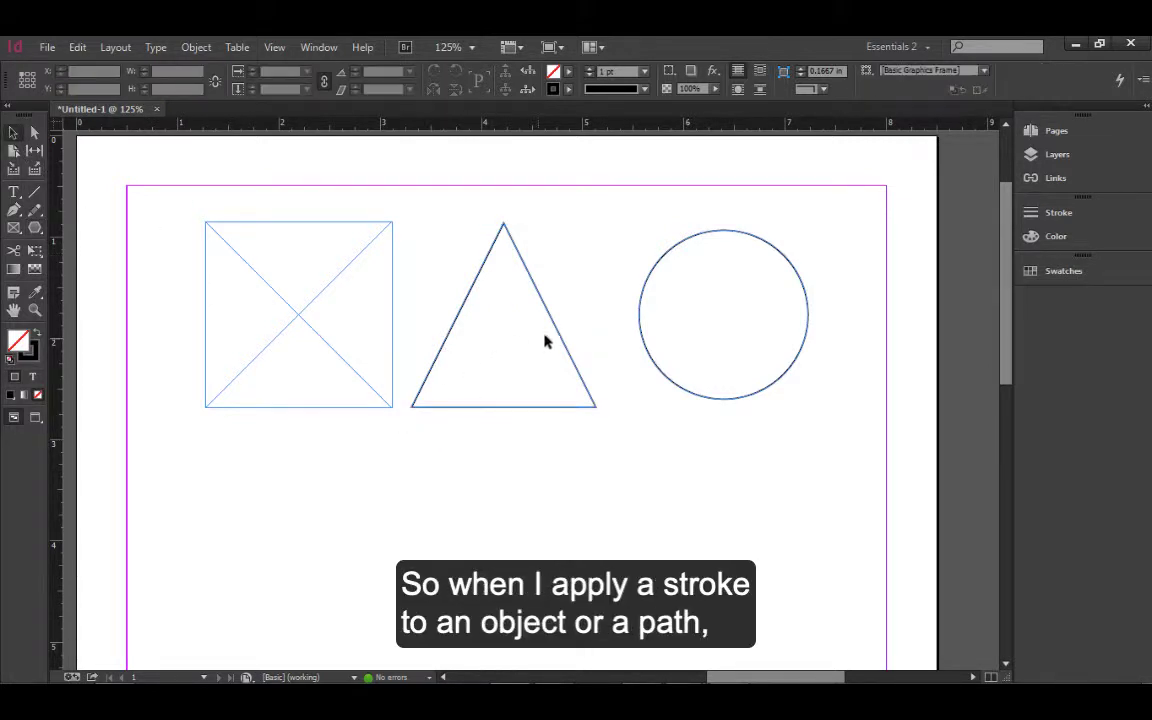
Select the triangle and open the Stroke settings, detached from the dock so they float over the page.
{"action": "left_click", "coordinate": [563, 366]}
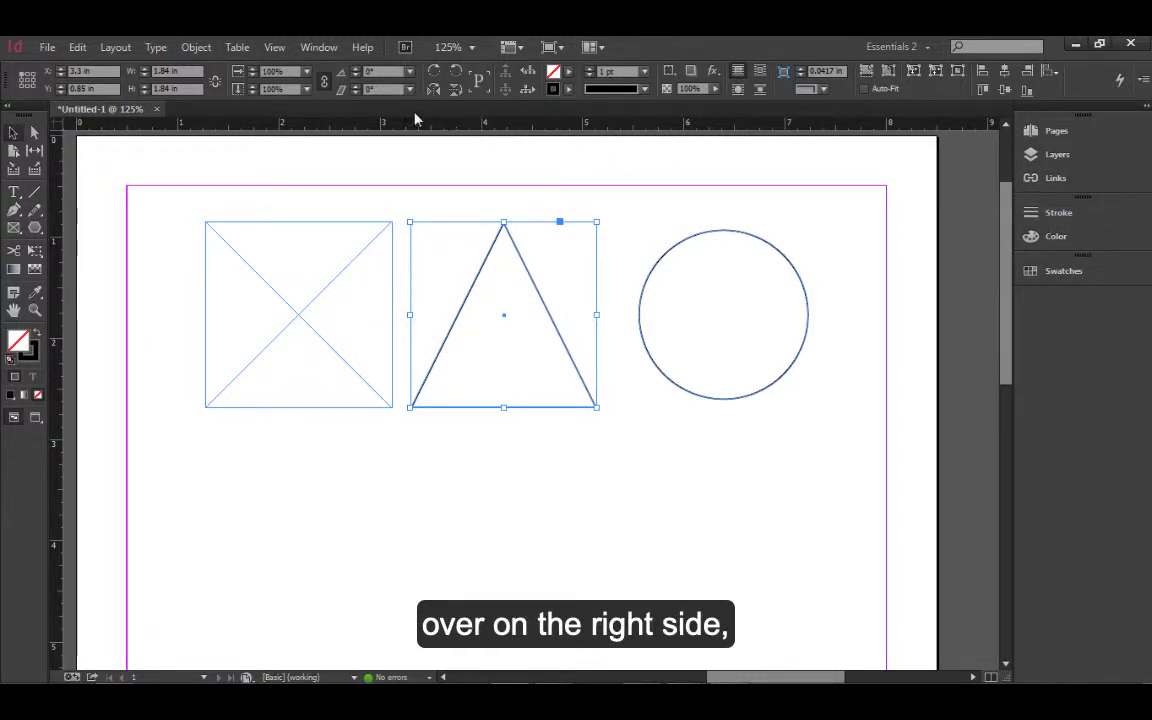
{"action": "left_click", "coordinate": [319, 47]}
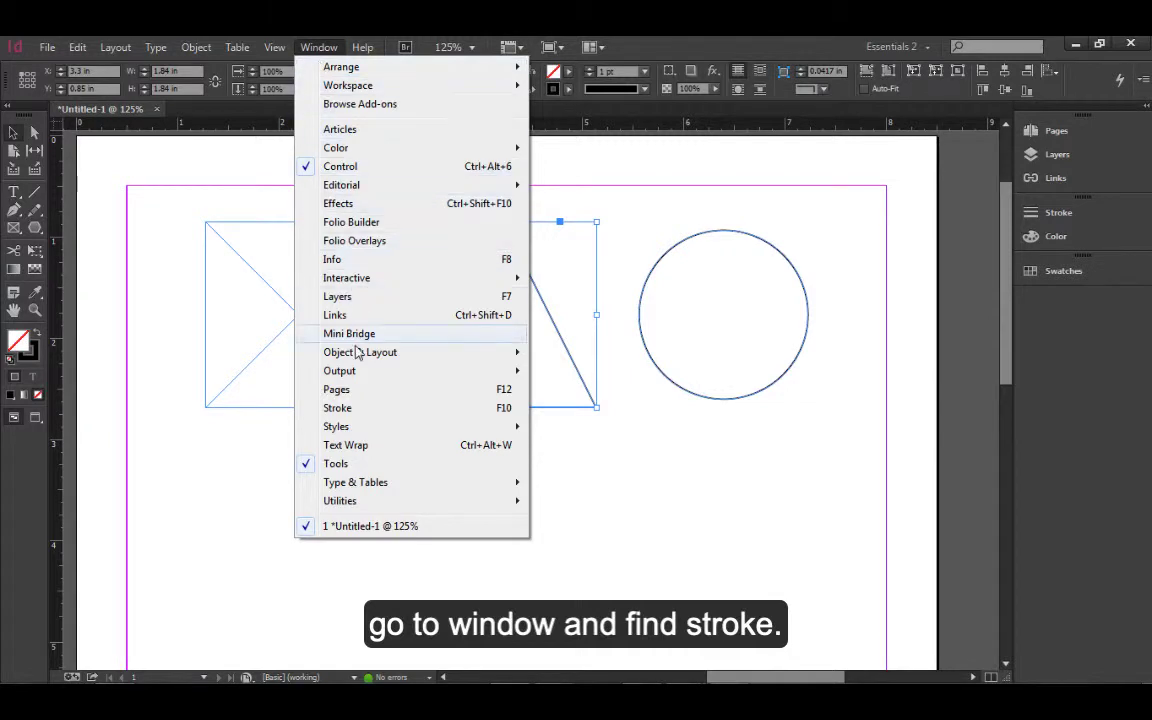
{"action": "left_click", "coordinate": [350, 410]}
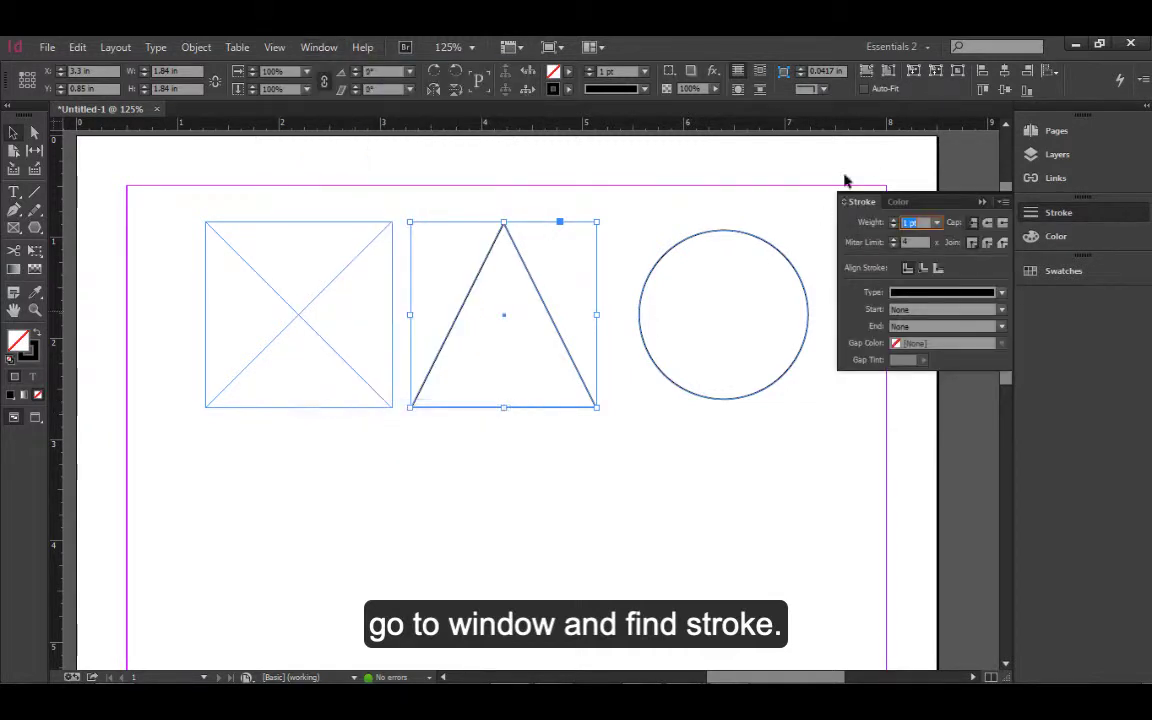
{"action": "mouse_move", "coordinate": [864, 203]}
{"action": "left_mouse_down"}
{"action": "mouse_move", "coordinate": [784, 301]}
{"action": "mouse_move", "coordinate": [755, 370]}
{"action": "left_mouse_up"}
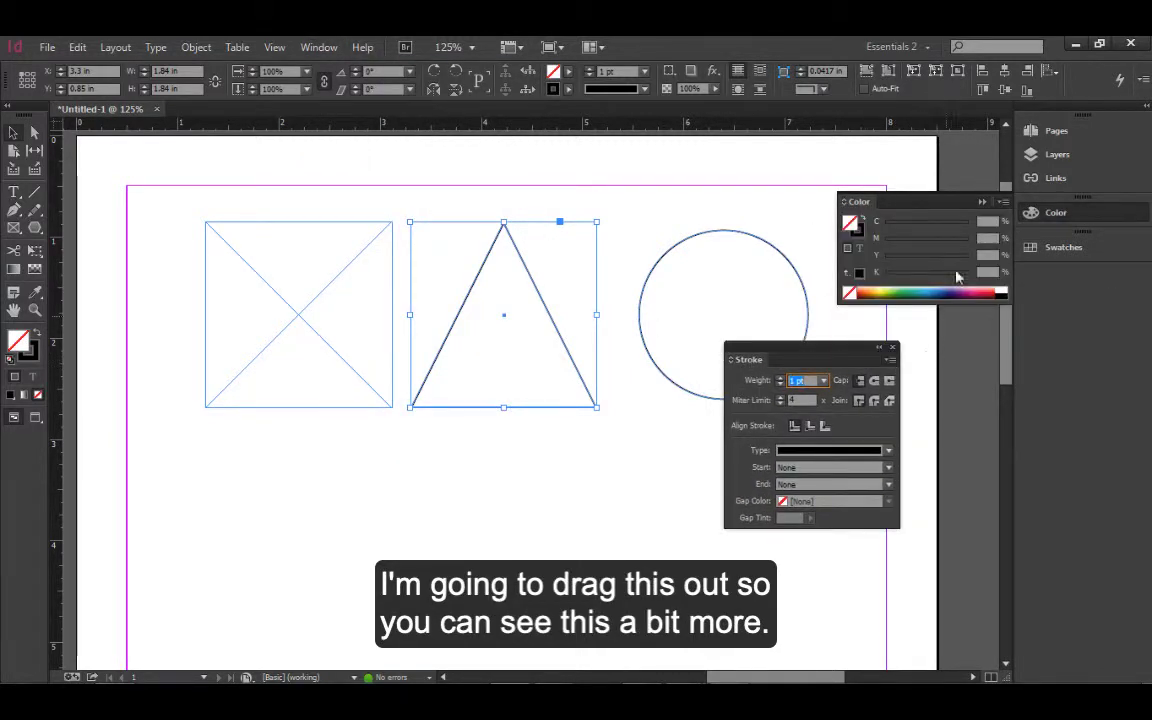
{"action": "left_click", "coordinate": [762, 370]}
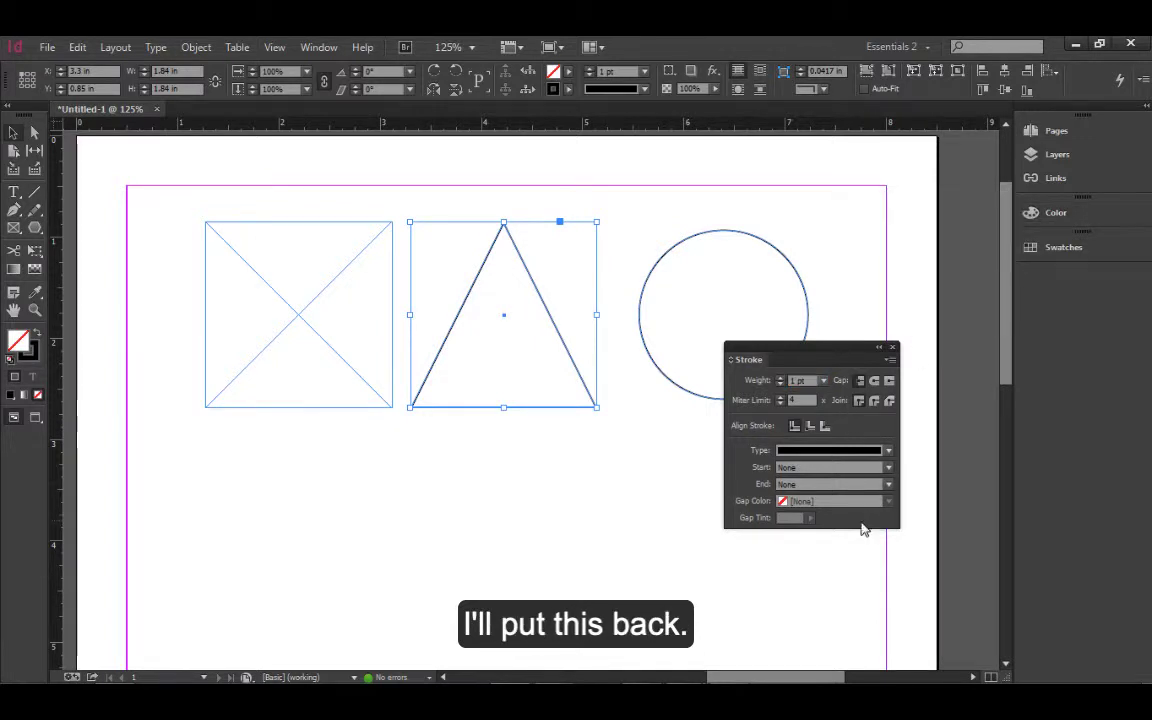
Cycle the floating Stroke settings through their collapsed views and back to the full set of options.
{"action": "left_click", "coordinate": [730, 362]}
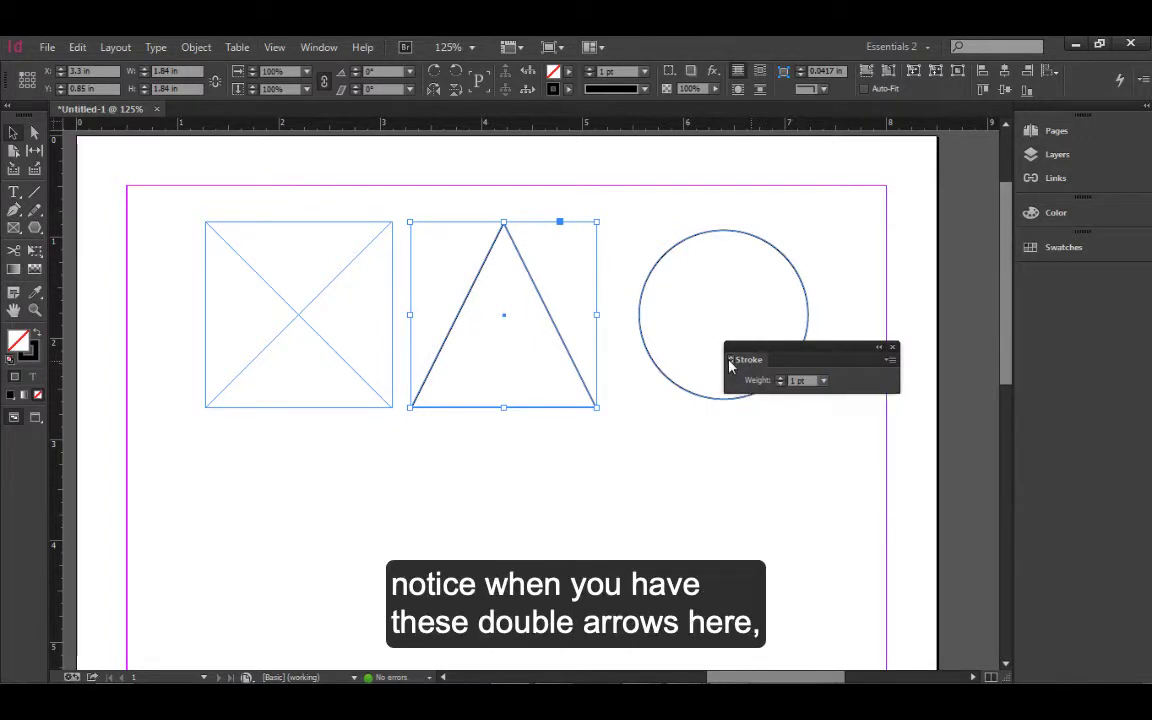
{"action": "left_click", "coordinate": [732, 362]}
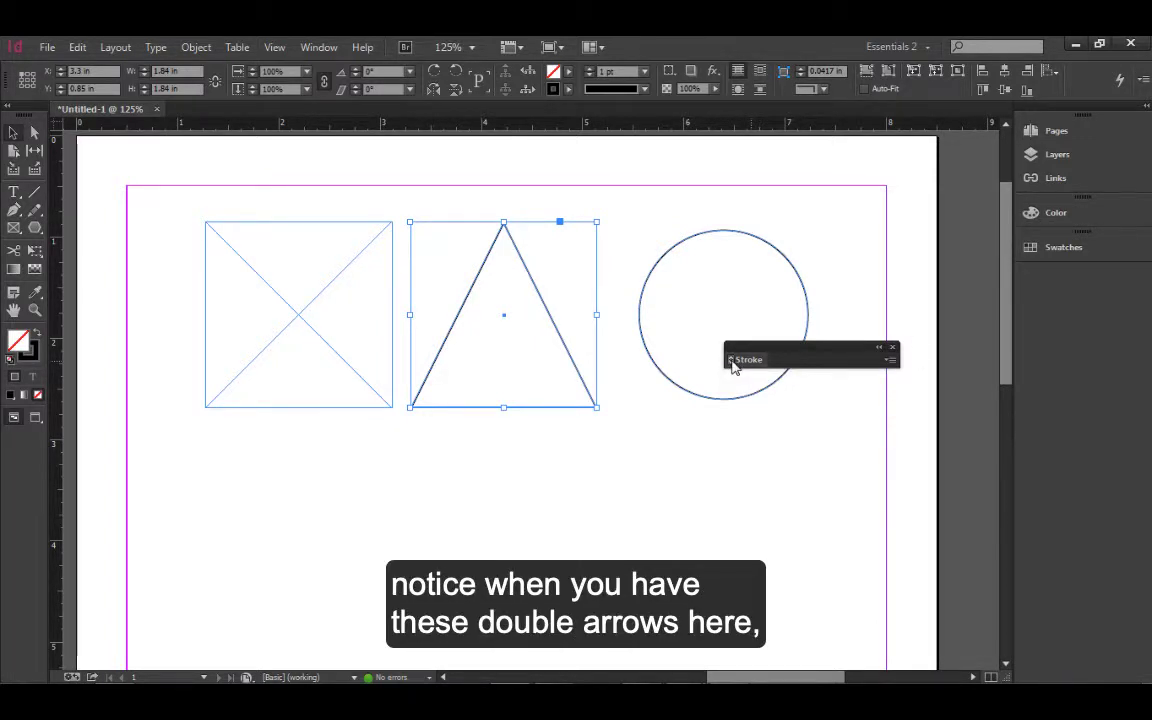
{"action": "left_click", "coordinate": [731, 362]}
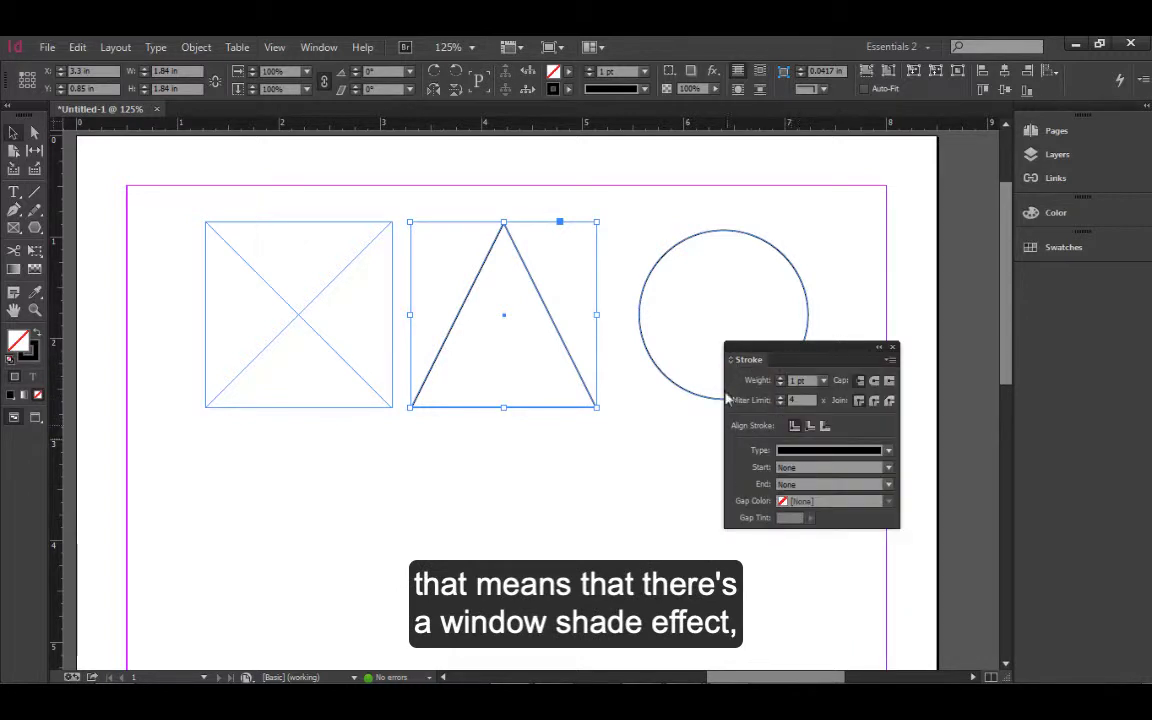
{"action": "left_click", "coordinate": [730, 361]}
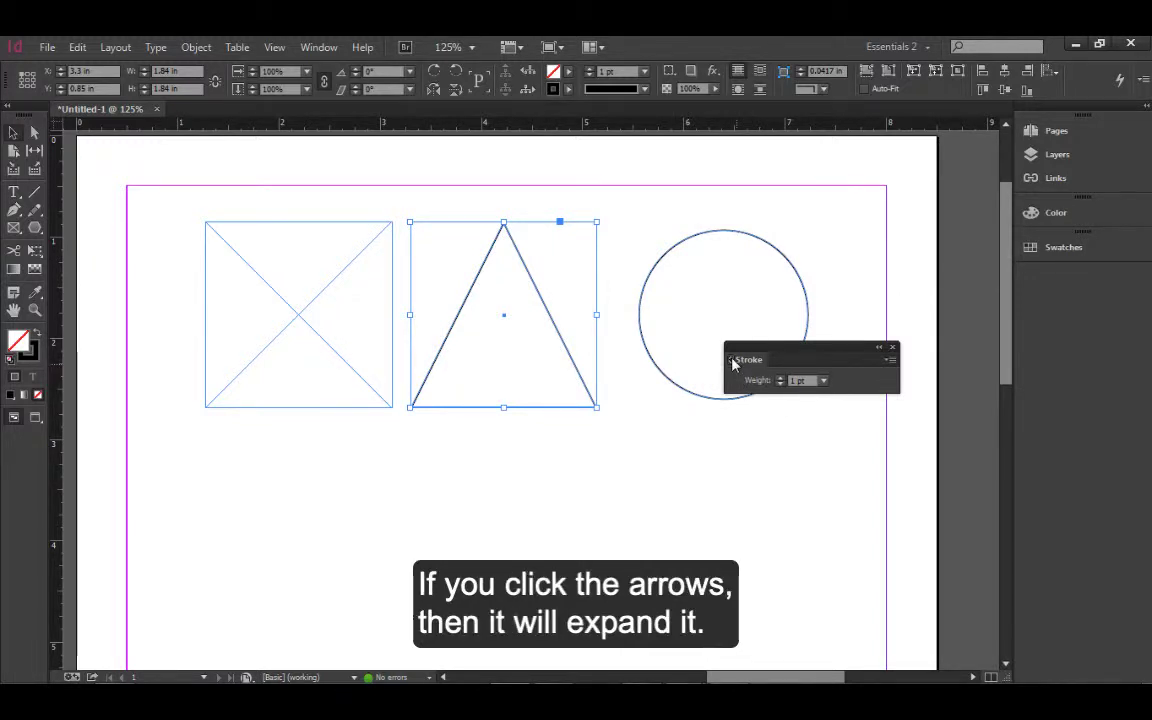
{"action": "left_click", "coordinate": [731, 361]}
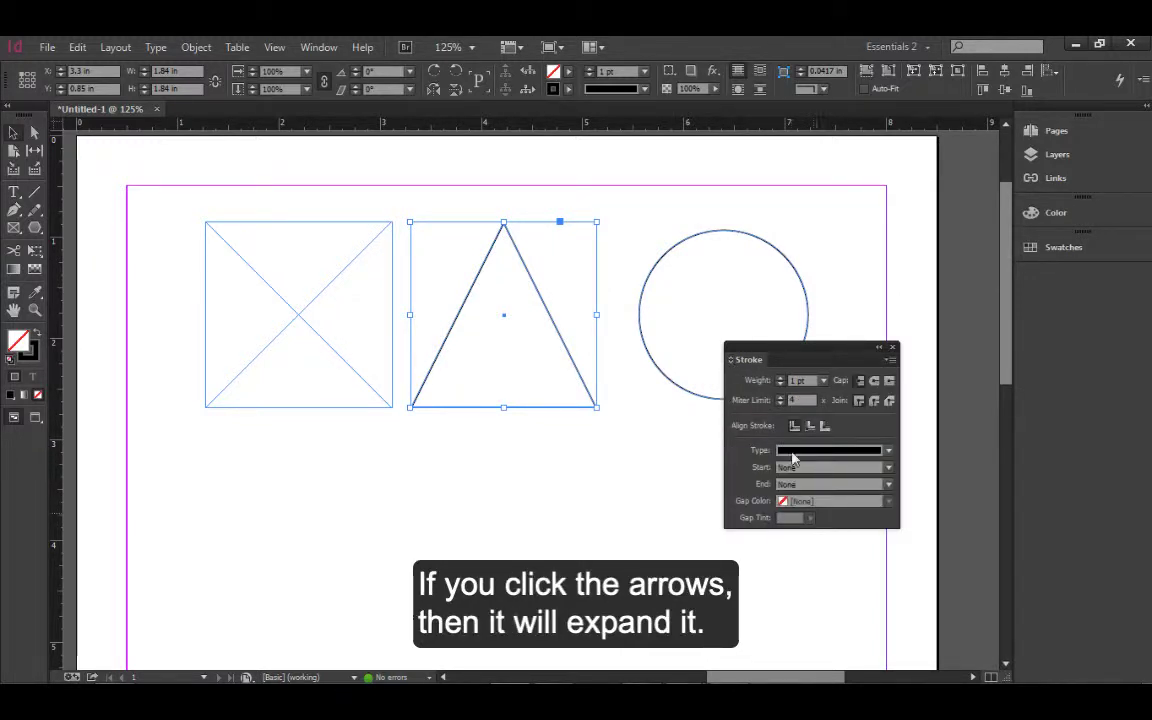
Move the Stroke settings over the crossed frame and increase the triangle's stroke weight to 10 pt.
{"action": "mouse_move", "coordinate": [809, 343]}
{"action": "left_mouse_down"}
{"action": "mouse_move", "coordinate": [329, 337]}
{"action": "mouse_move", "coordinate": [299, 244]}
{"action": "left_mouse_up"}
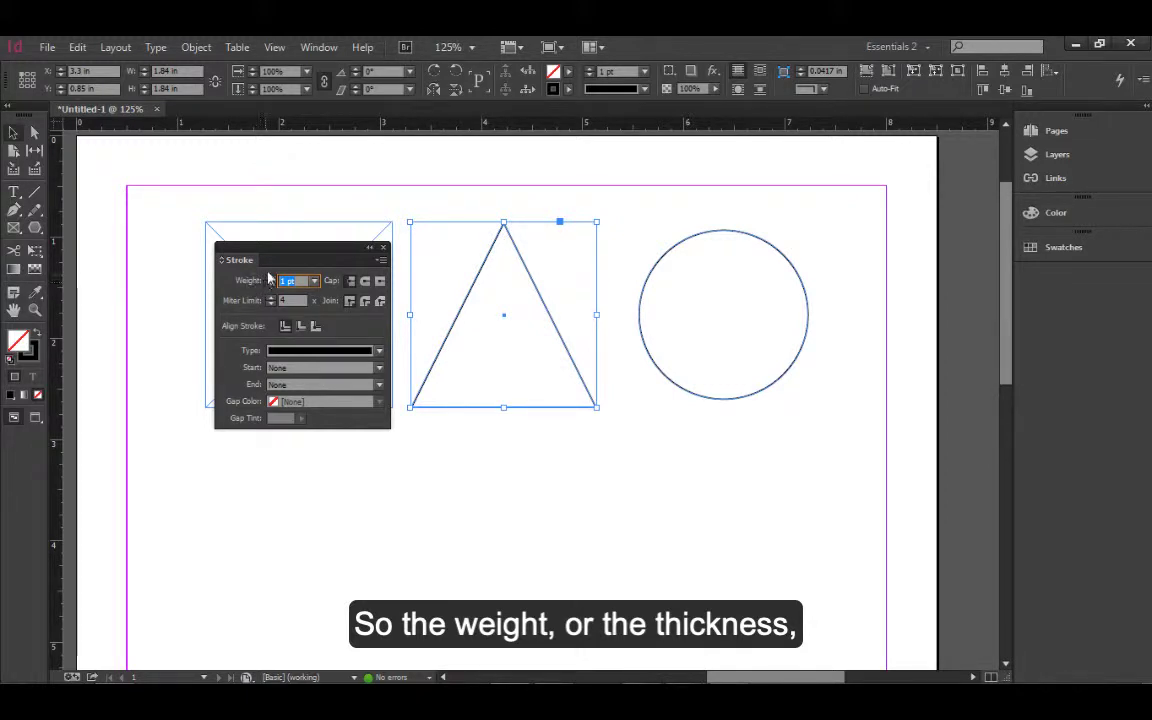
{"action": "left_click", "coordinate": [272, 281]}
{"action": "left_click", "coordinate": [272, 281]}
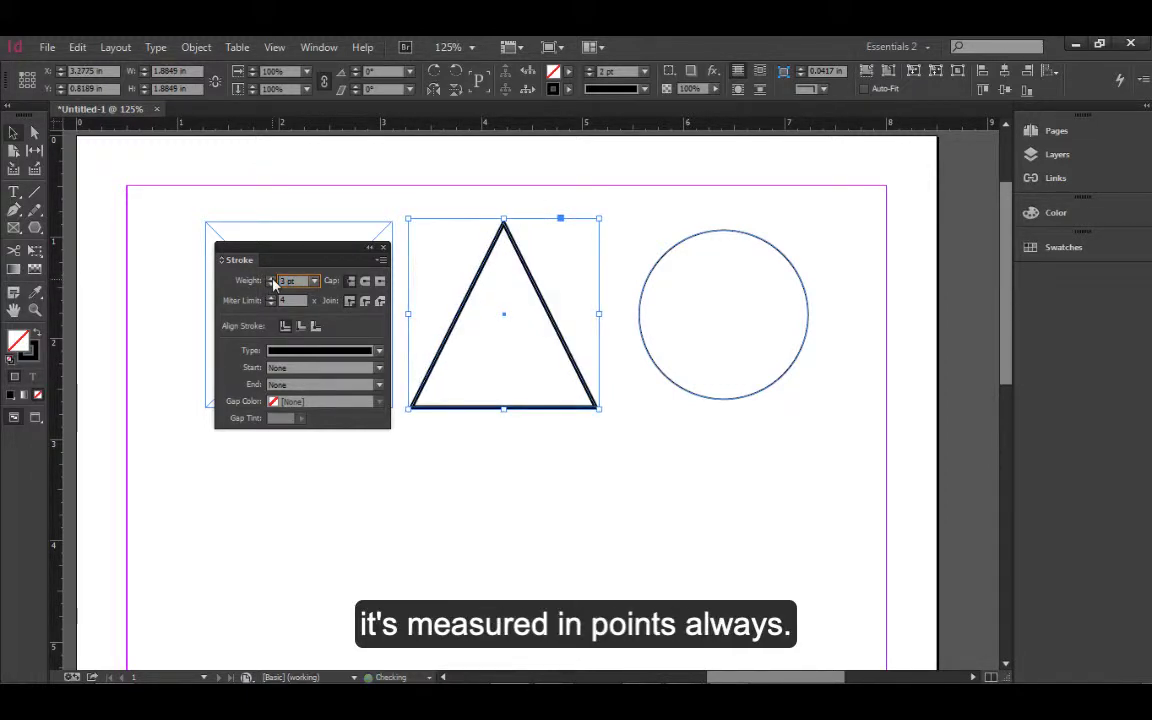
{"action": "left_click", "coordinate": [272, 281]}
{"action": "left_click", "coordinate": [272, 281]}
{"action": "left_click", "coordinate": [272, 281]}
{"action": "left_click", "coordinate": [272, 281]}
{"action": "left_click", "coordinate": [272, 281]}
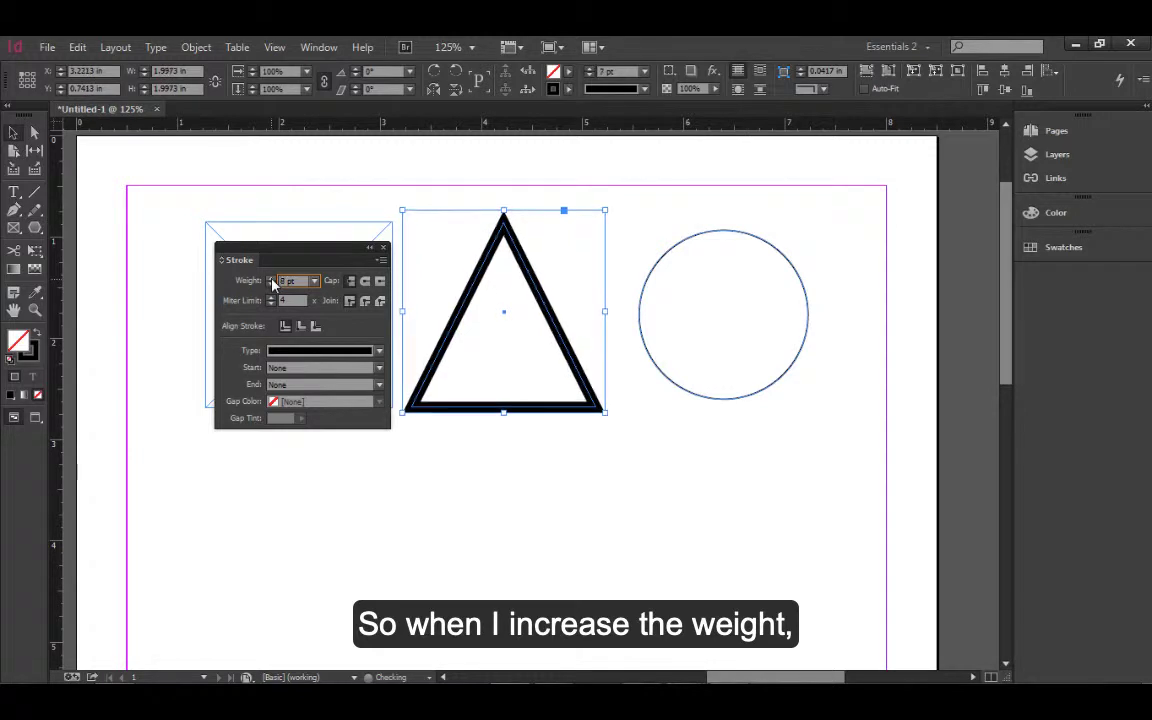
{"action": "left_click", "coordinate": [272, 281]}
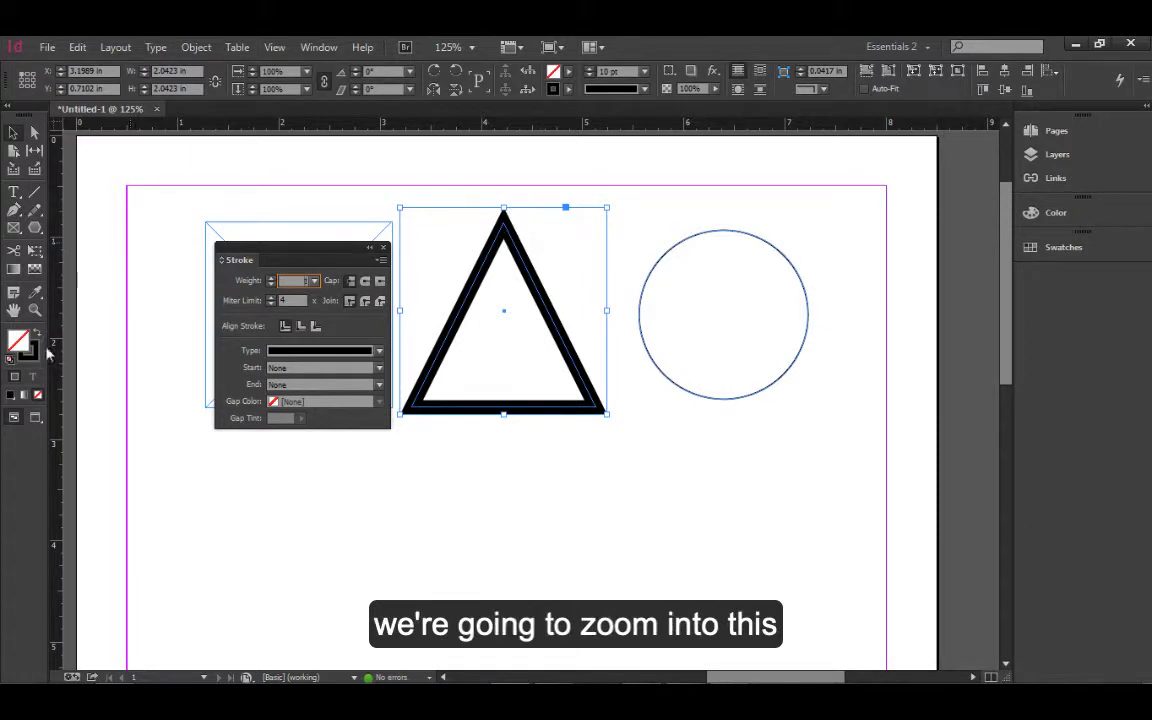
Increase the triangle's stroke weight to 40 pt.
{"action": "left_click", "coordinate": [460, 292], "text": "ctrl"}
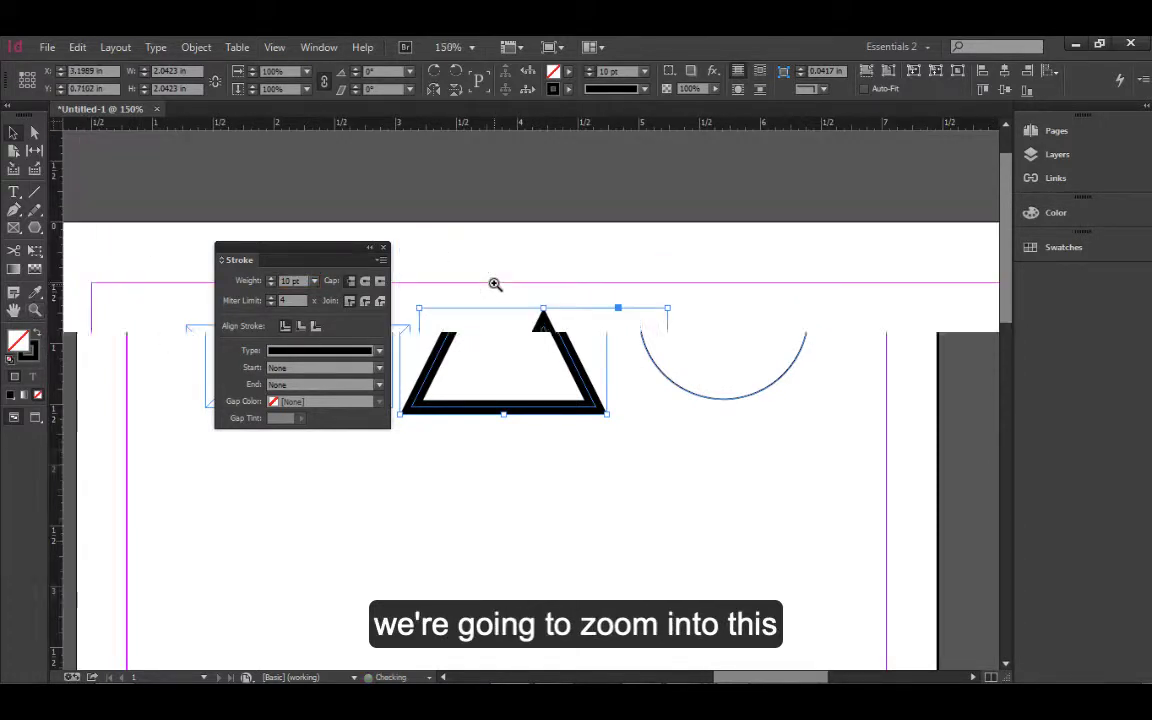
{"action": "left_click", "coordinate": [548, 322], "text": "ctrl"}
{"action": "left_click", "coordinate": [528, 400], "text": "ctrl"}
{"action": "left_click", "coordinate": [530, 420], "text": "ctrl"}
{"action": "left_click", "coordinate": [527, 424], "text": "ctrl"}
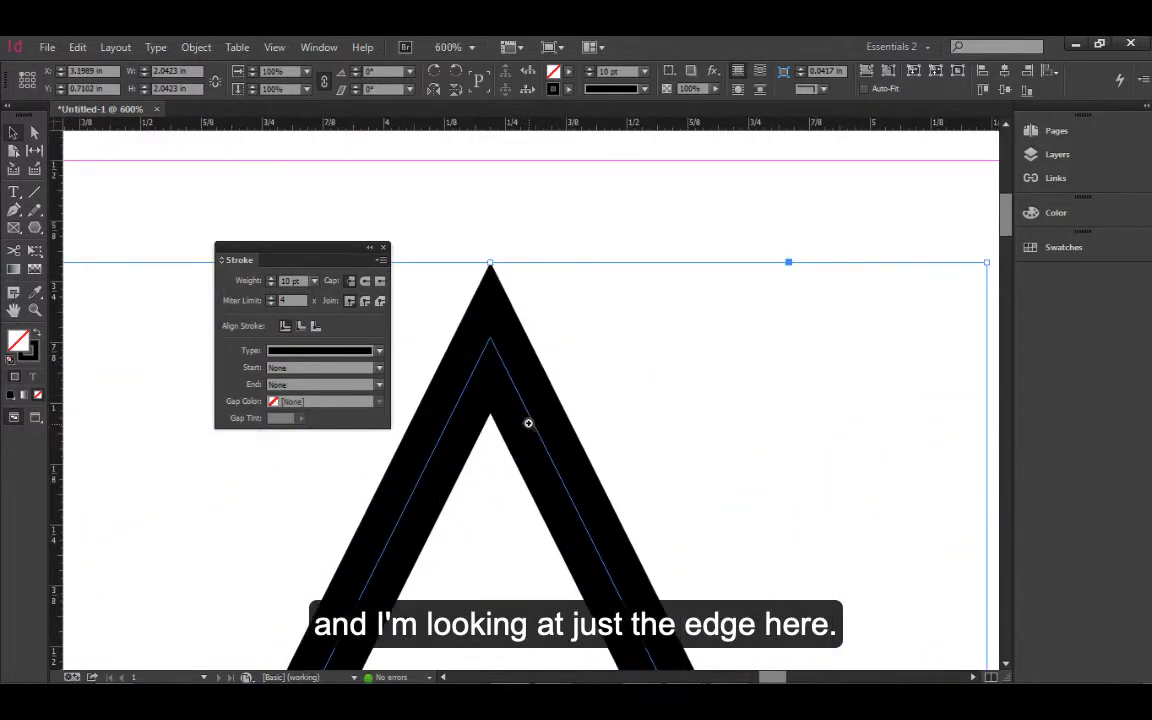
{"action": "left_click_drag", "start_coordinate": [504, 365], "coordinate": [567, 357]}
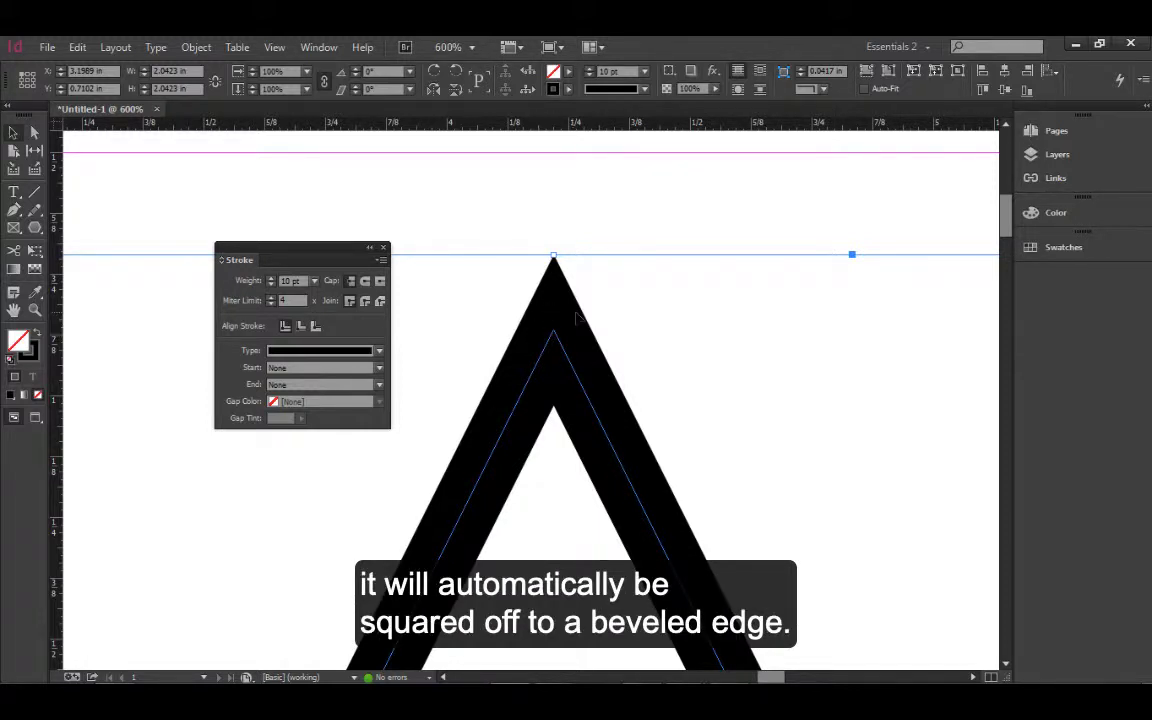
{"action": "left_click", "coordinate": [271, 280]}
{"action": "left_click", "coordinate": [271, 280]}
{"action": "left_click", "coordinate": [271, 280]}
{"action": "left_click", "coordinate": [271, 280]}
{"action": "left_click", "coordinate": [271, 280]}
{"action": "left_click", "coordinate": [271, 280]}
{"action": "left_click", "coordinate": [271, 280]}
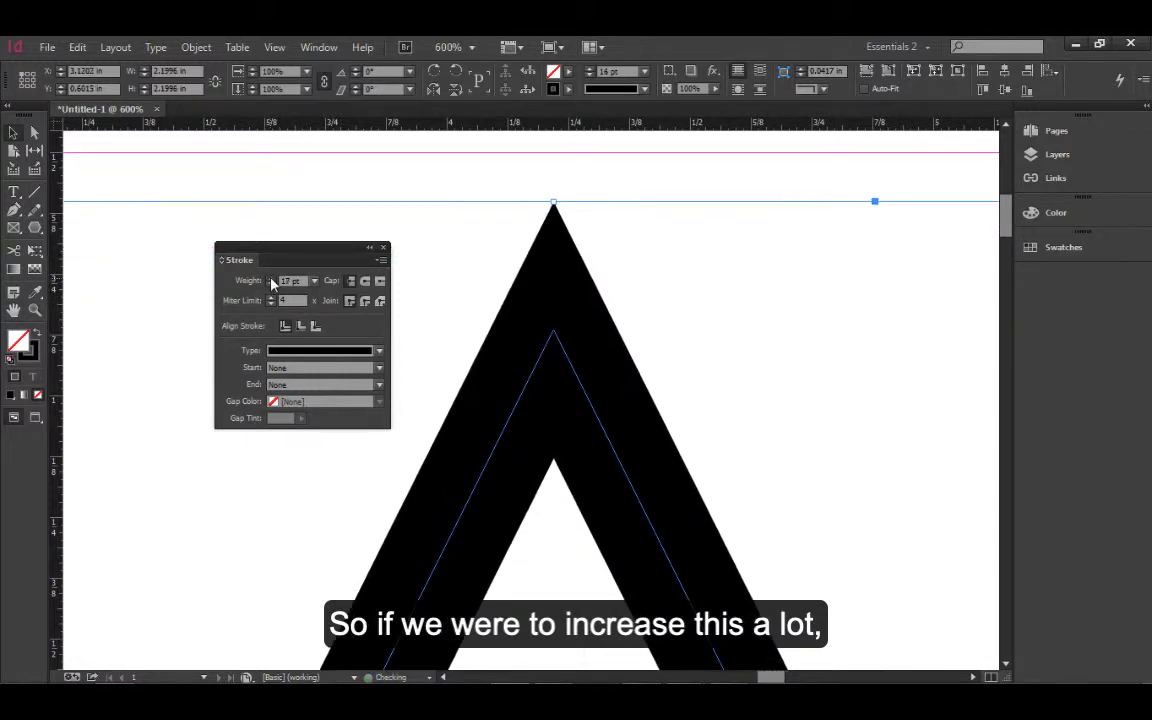
{"action": "left_click", "coordinate": [271, 280]}
{"action": "left_click", "coordinate": [313, 281]}
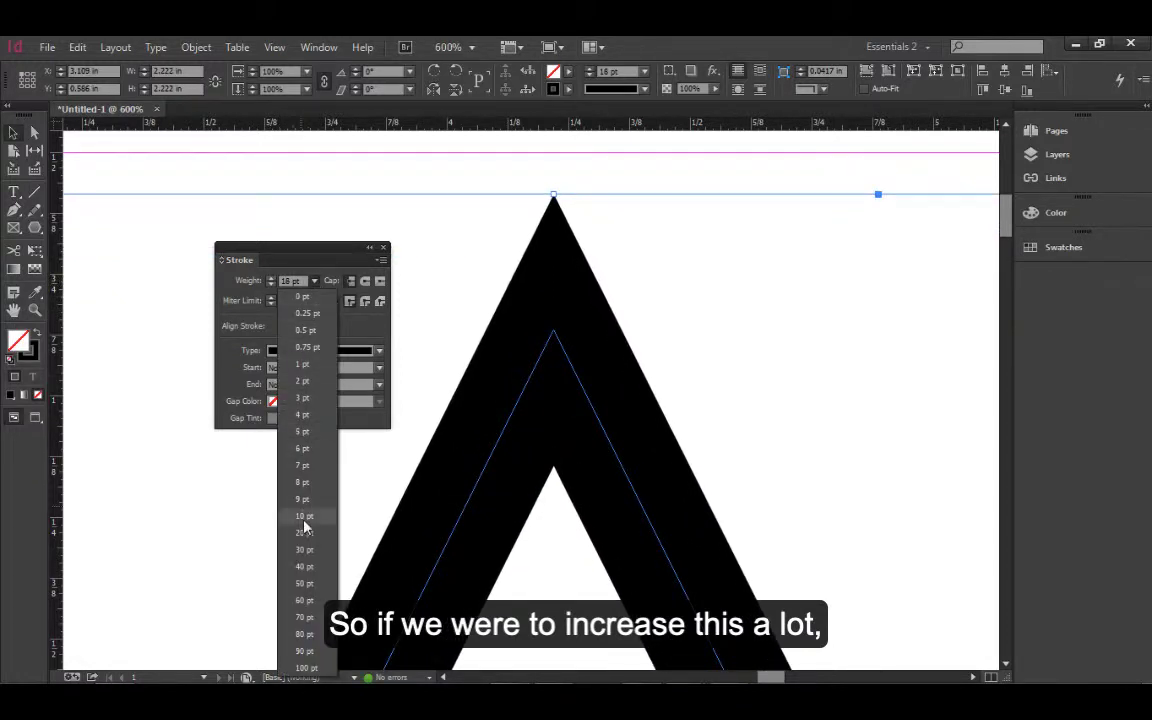
{"action": "left_click", "coordinate": [309, 571]}
{"action": "scroll", "coordinate": [468, 410], "scroll_direction": "up", "scroll_amount": 3}
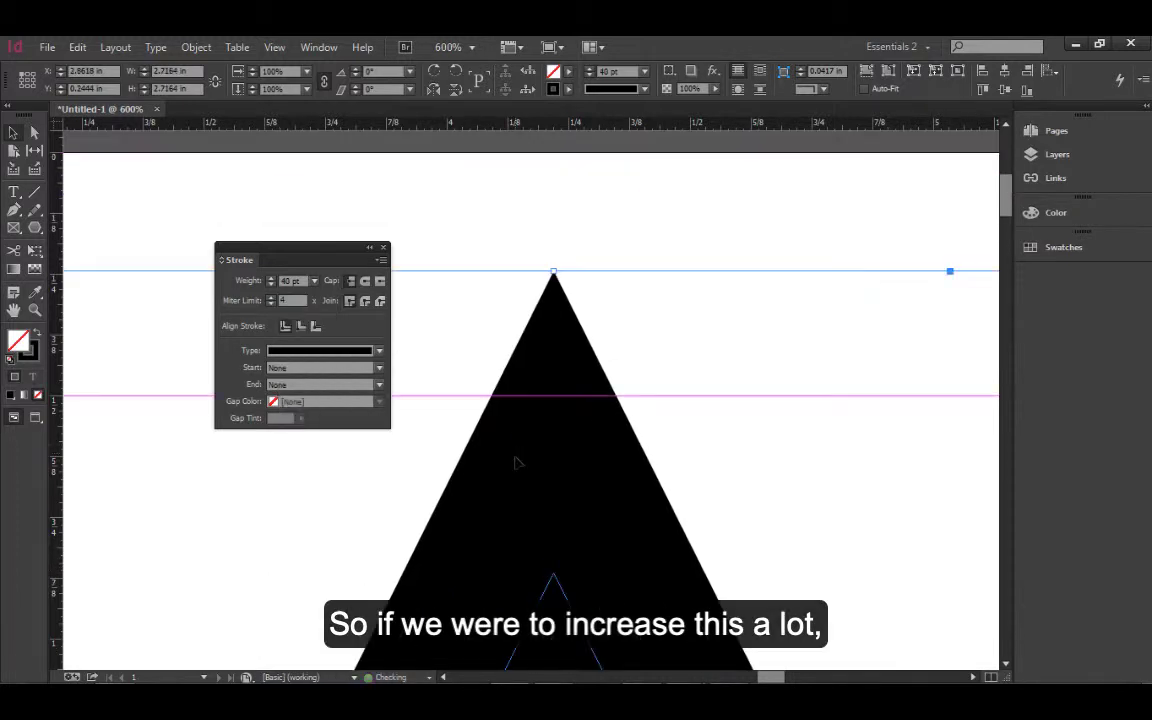
Try a miter limit of 2 on the triangle's stroke, and raise it back to 3.
{"action": "left_click", "coordinate": [271, 298]}
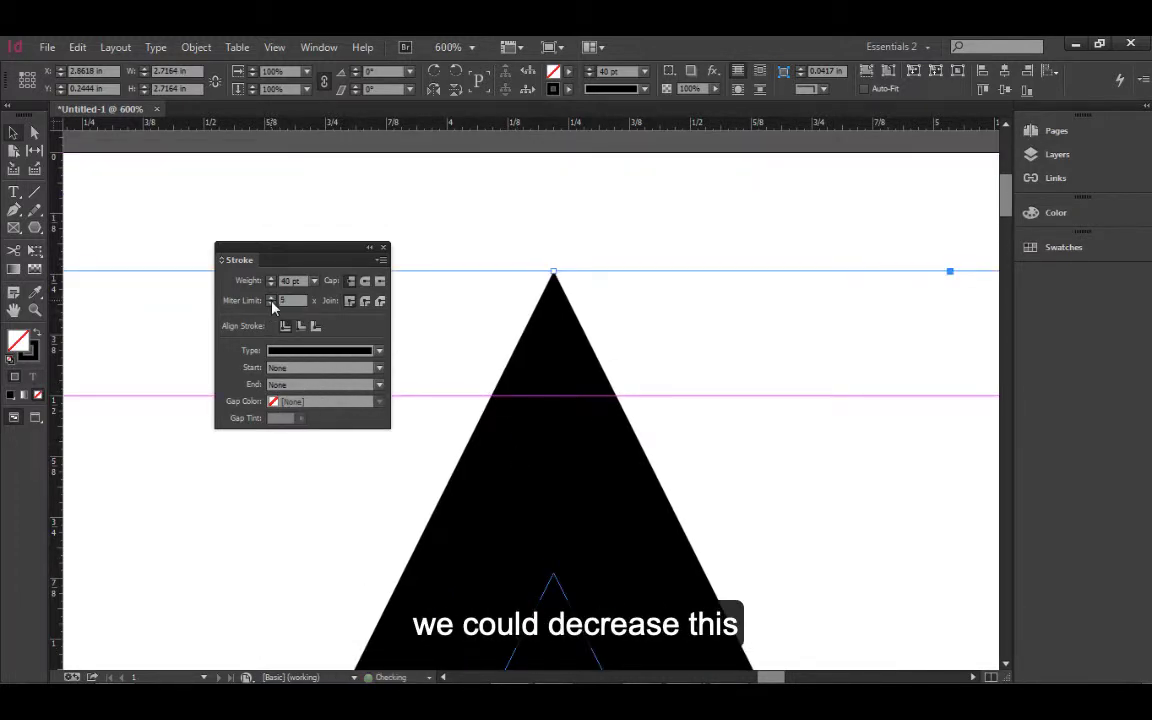
{"action": "left_click", "coordinate": [271, 304]}
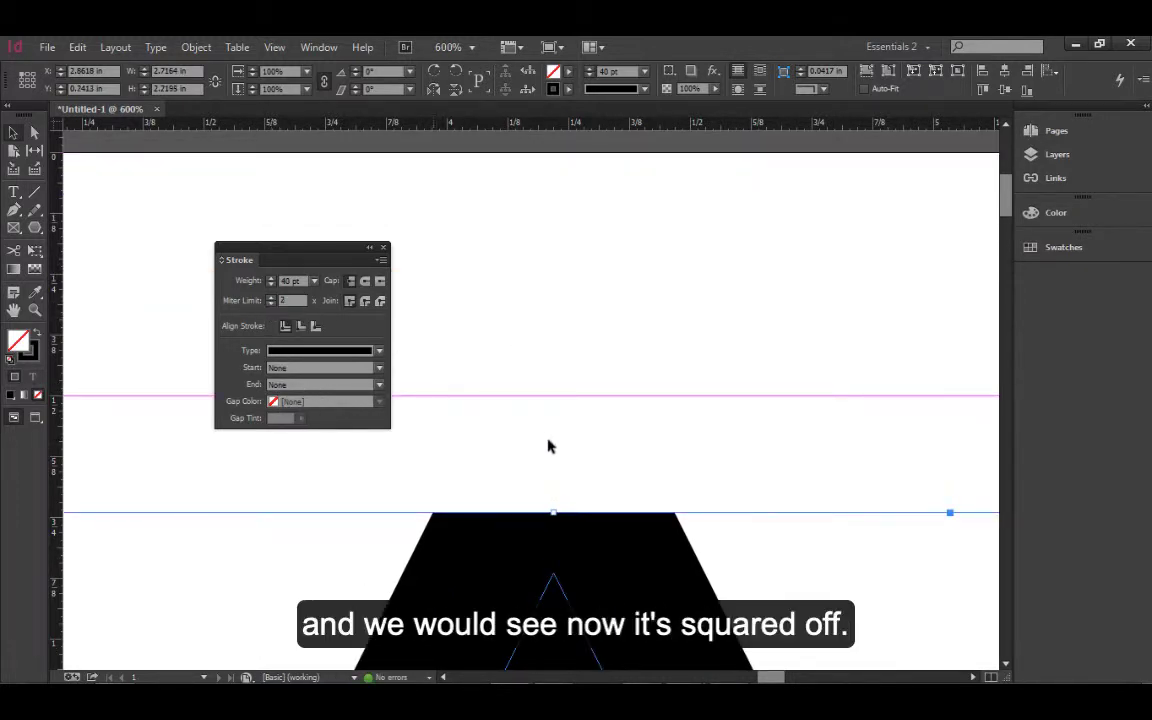
{"action": "scroll", "coordinate": [802, 563], "scroll_direction": "down", "scroll_amount": 3}
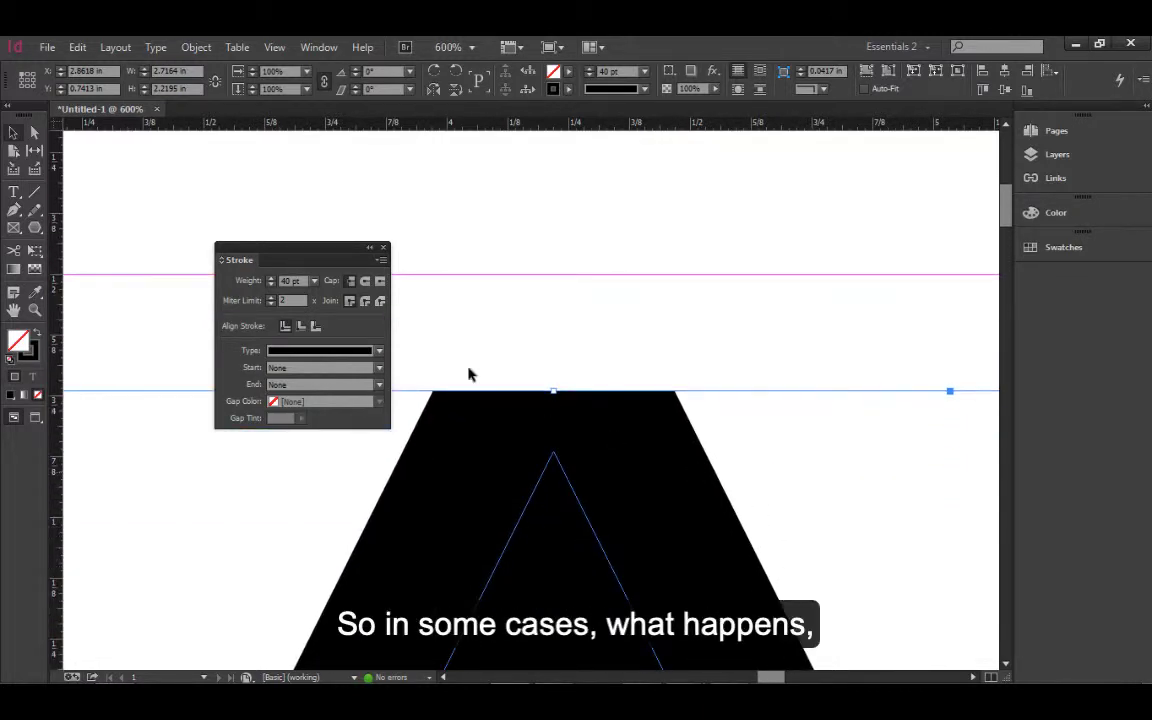
{"action": "left_click", "coordinate": [270, 298]}
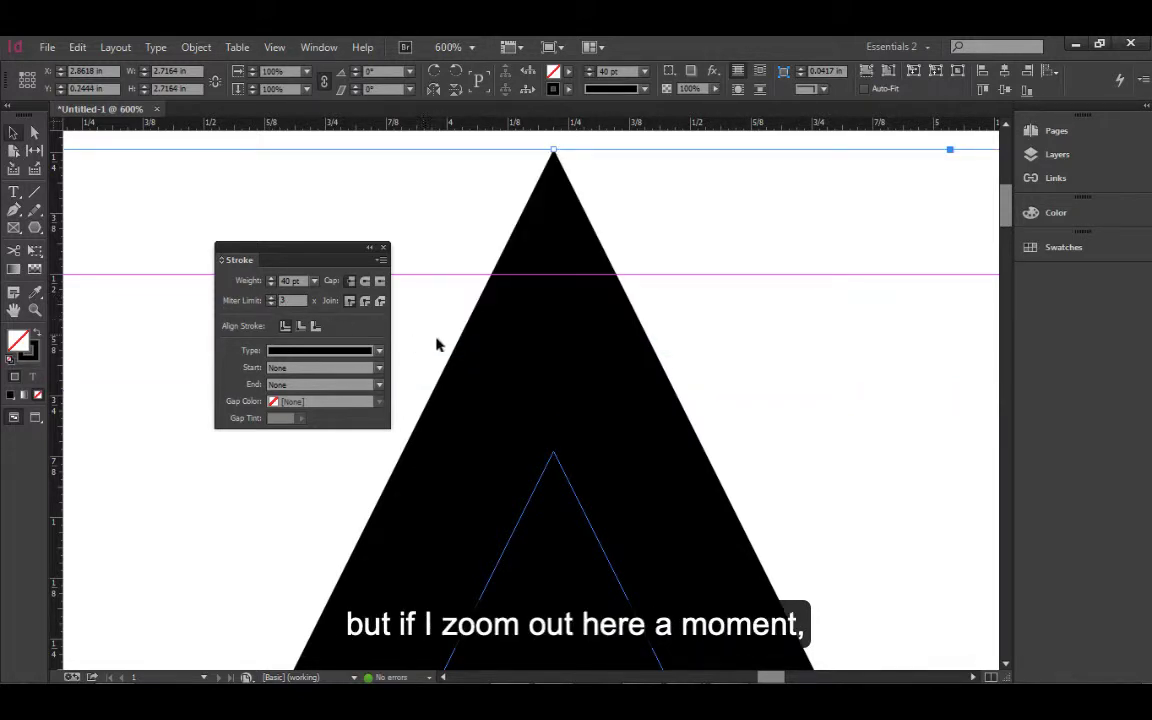
Set the miter limit of the triangle's stroke to 2 so its top corner is beveled.
{"action": "left_click", "coordinate": [473, 353], "text": "ctrl+alt"}
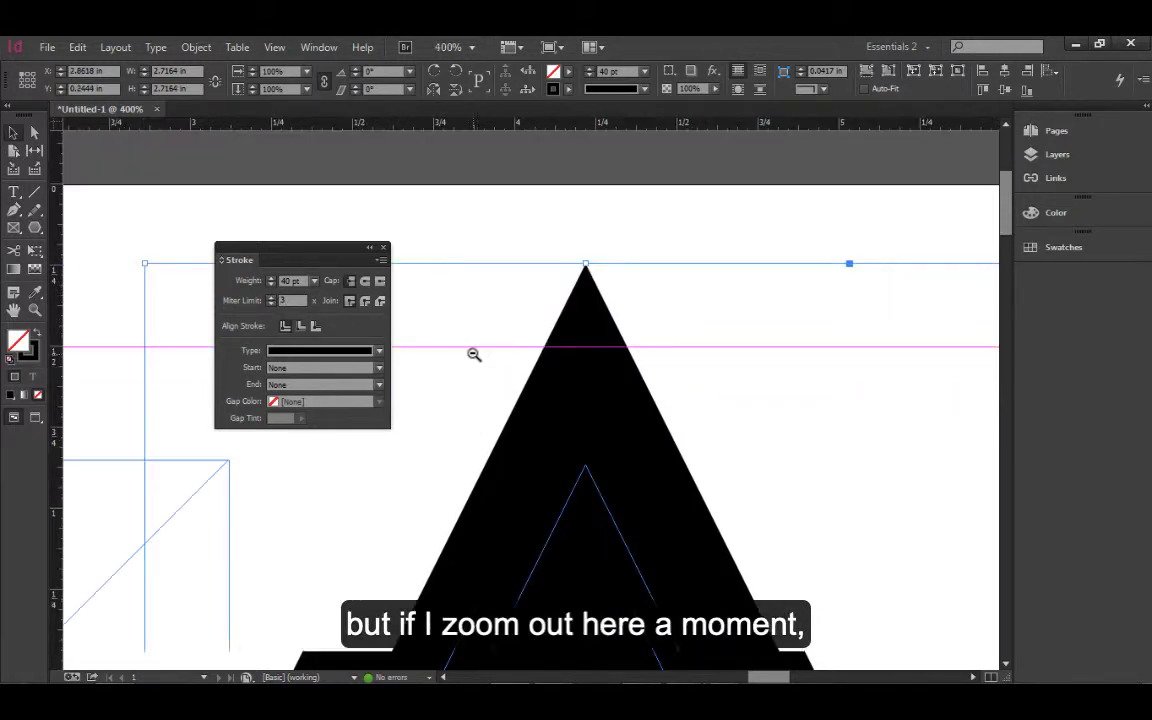
{"action": "left_click", "coordinate": [528, 385], "text": "ctrl+alt"}
{"action": "left_click", "coordinate": [533, 394], "text": "ctrl+alt"}
{"action": "left_click", "coordinate": [538, 399], "text": "ctrl+alt"}
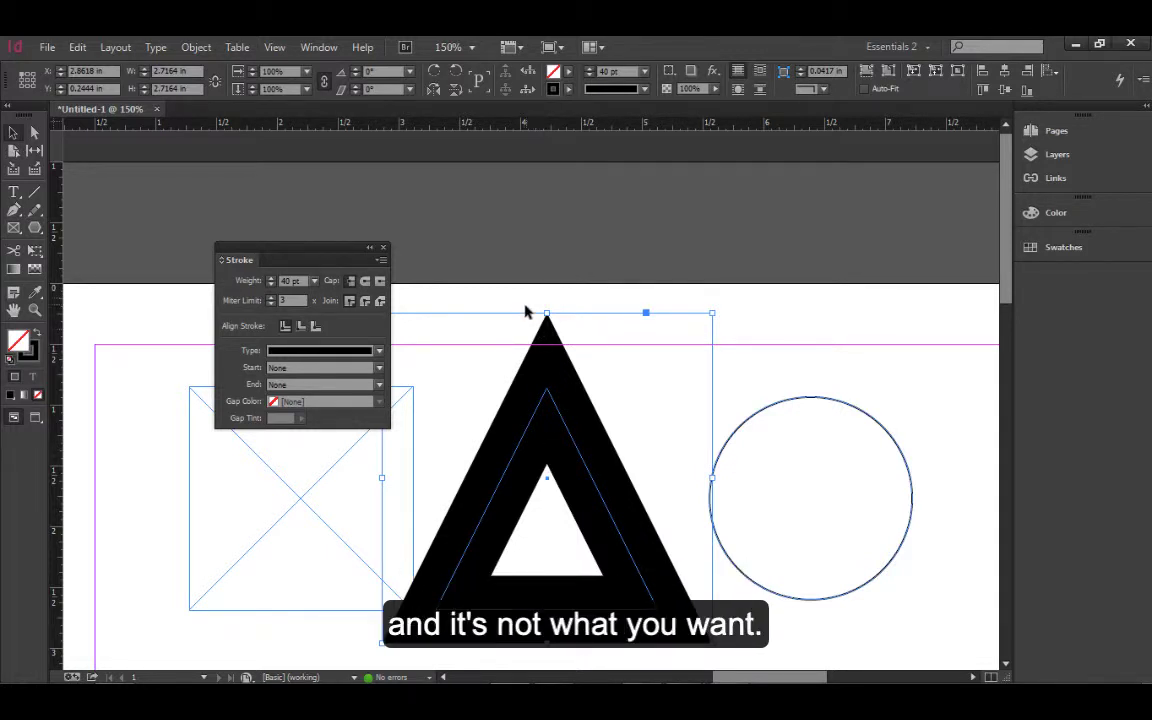
{"action": "left_click", "coordinate": [271, 304]}
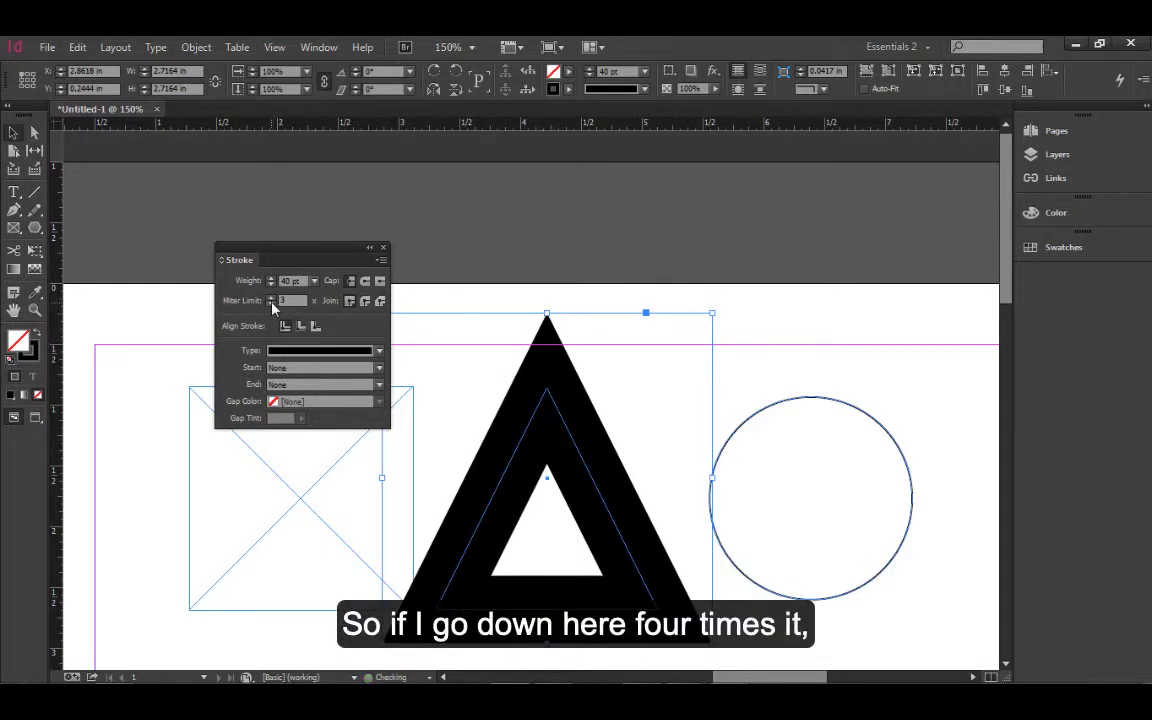
{"action": "left_click", "coordinate": [271, 304]}
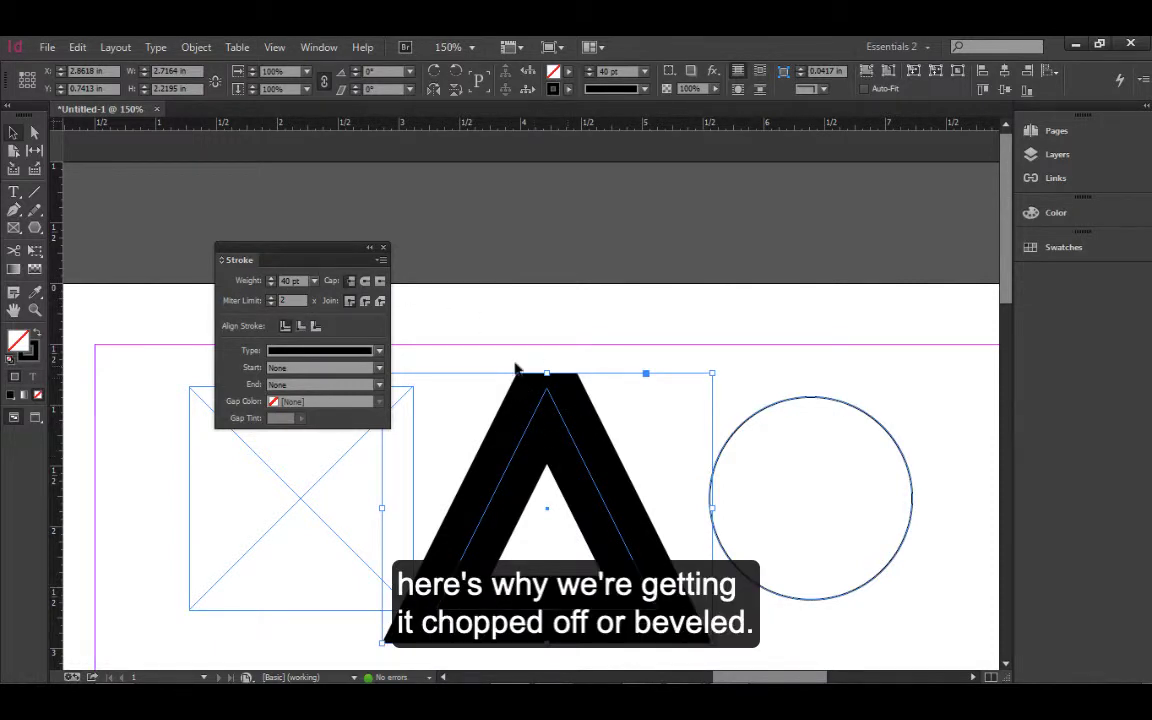
Move the thick-stroked triangle away from the crossed frame toward the circle, to about X 3.3 in, Y 0.66 in.
{"action": "left_click", "coordinate": [862, 652]}
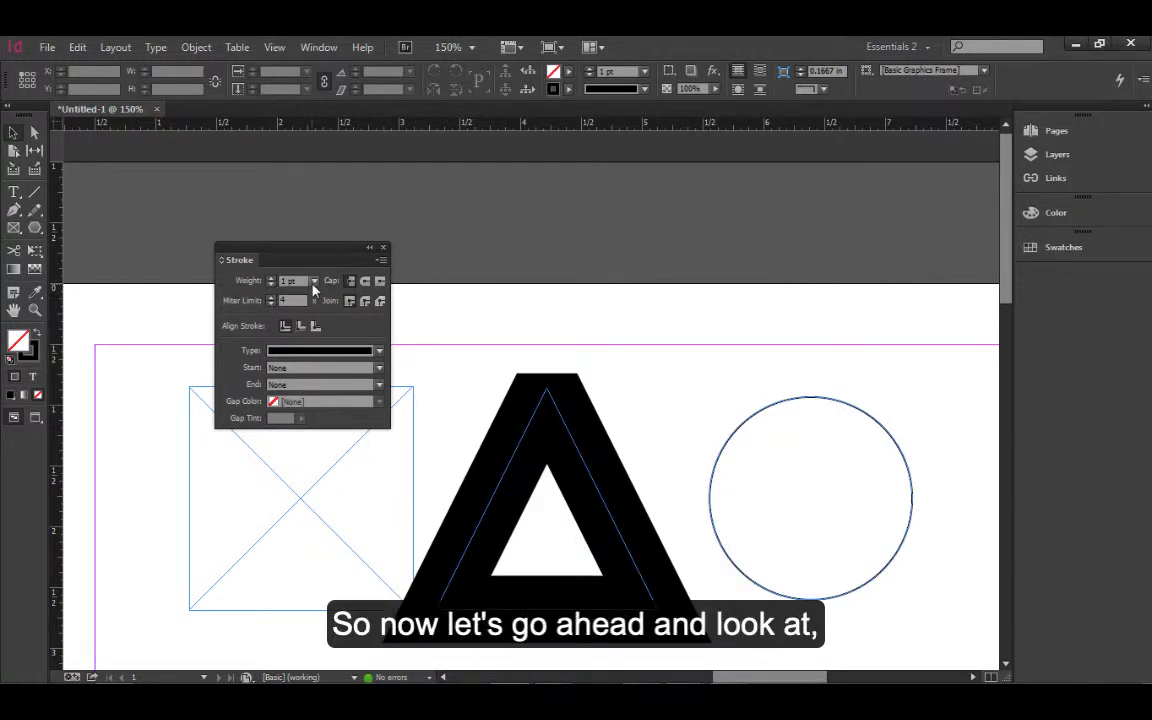
{"action": "left_click", "coordinate": [422, 378]}
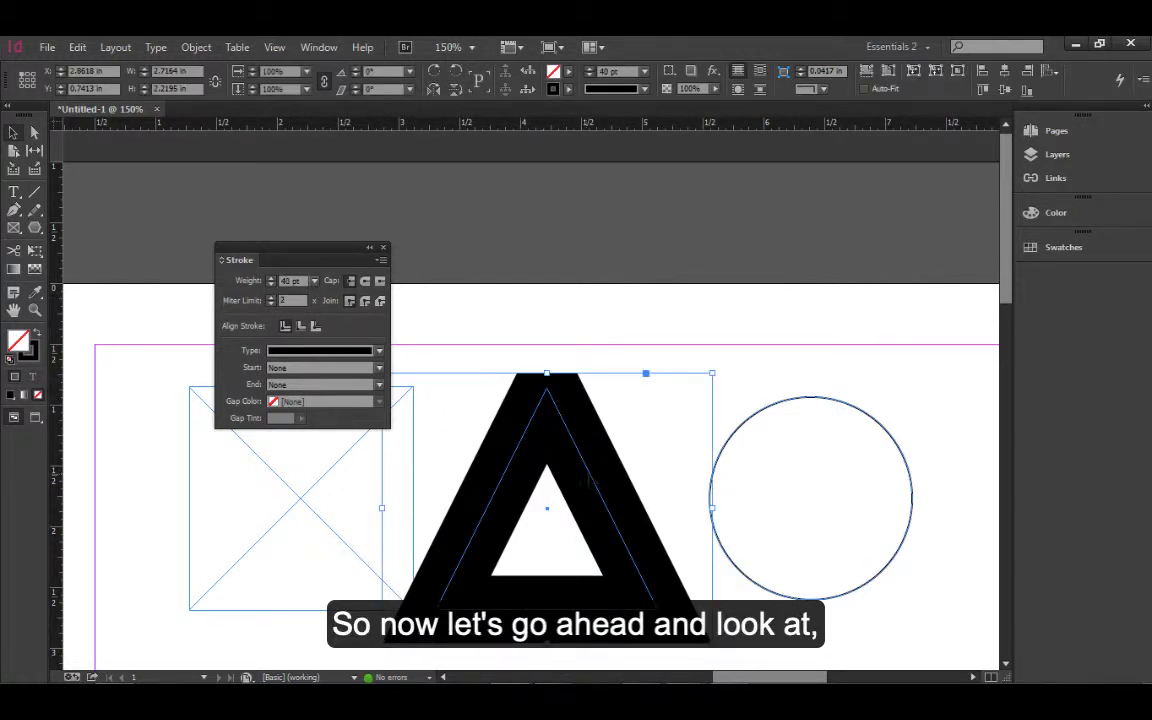
{"action": "left_click_drag", "start_coordinate": [588, 480], "coordinate": [645, 475]}
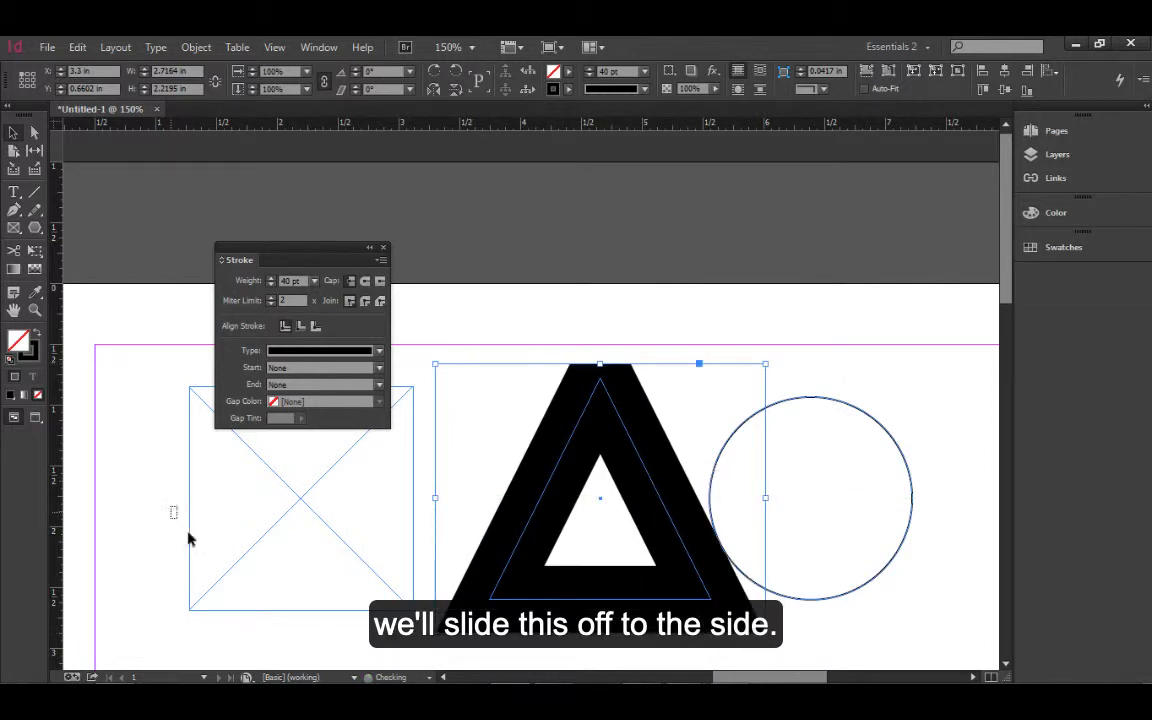
Select the crossed square frame and increase its stroke weight to 9 pt.
{"action": "left_click", "coordinate": [219, 566]}
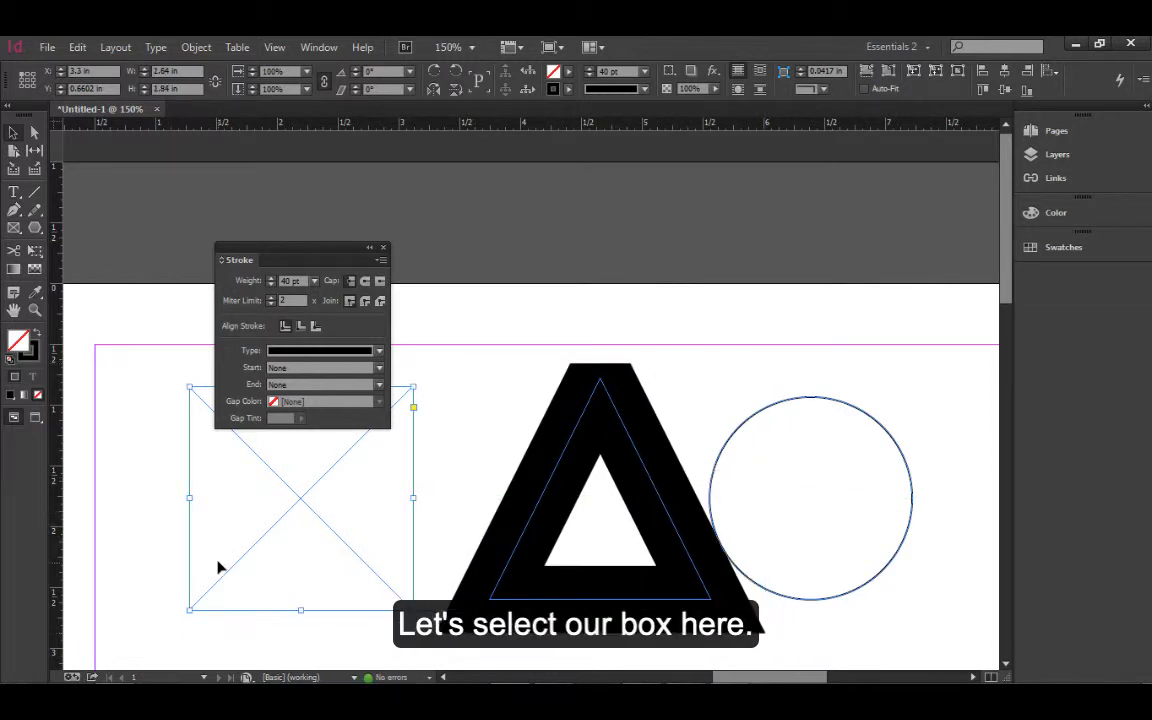
{"action": "left_click", "coordinate": [271, 278]}
{"action": "left_click", "coordinate": [271, 278]}
{"action": "left_click", "coordinate": [271, 278]}
{"action": "left_click", "coordinate": [271, 278]}
{"action": "left_click", "coordinate": [271, 278]}
{"action": "left_click", "coordinate": [271, 278]}
{"action": "left_click", "coordinate": [271, 278]}
{"action": "left_click", "coordinate": [271, 278]}
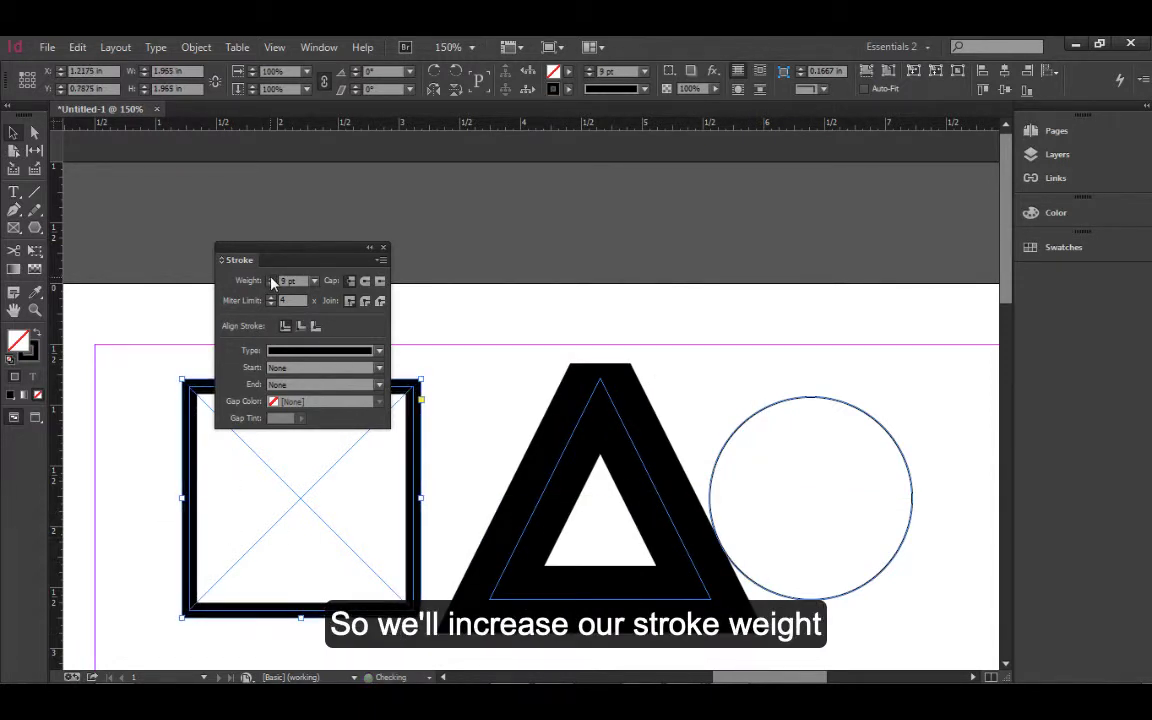
Set the crossed square frame's stroke weight to 10 pt and move the floating stroke settings clear of the frame.
{"action": "left_click", "coordinate": [271, 279]}
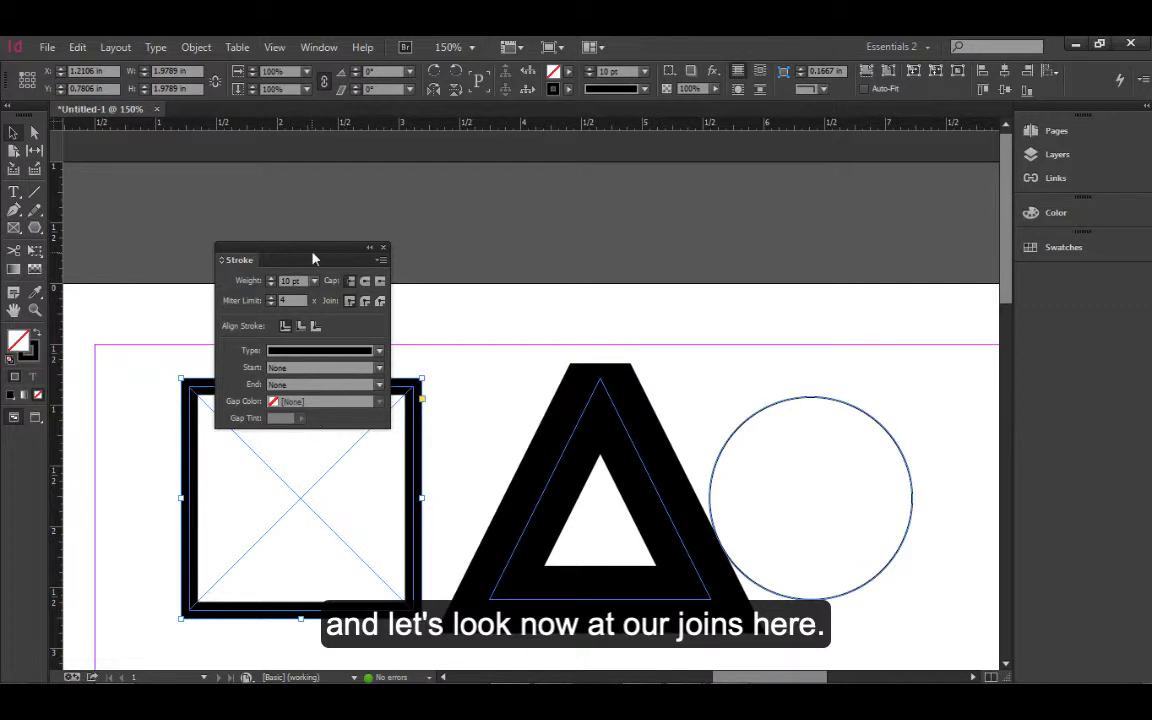
{"action": "left_click_drag", "start_coordinate": [313, 259], "coordinate": [545, 284]}
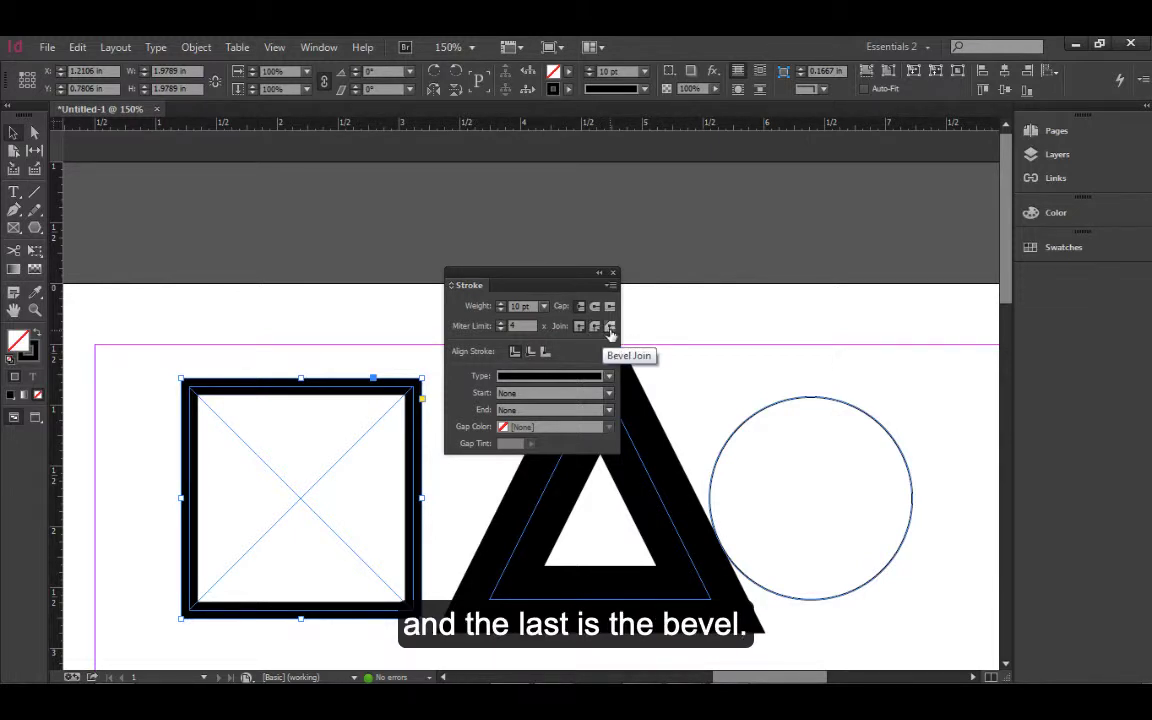
Try the round join and the bevel join on the square frame's corners, and return to the miter join.
{"action": "left_click", "coordinate": [400, 405], "text": "ctrl"}
{"action": "left_click_drag", "start_coordinate": [417, 442], "coordinate": [146, 442]}
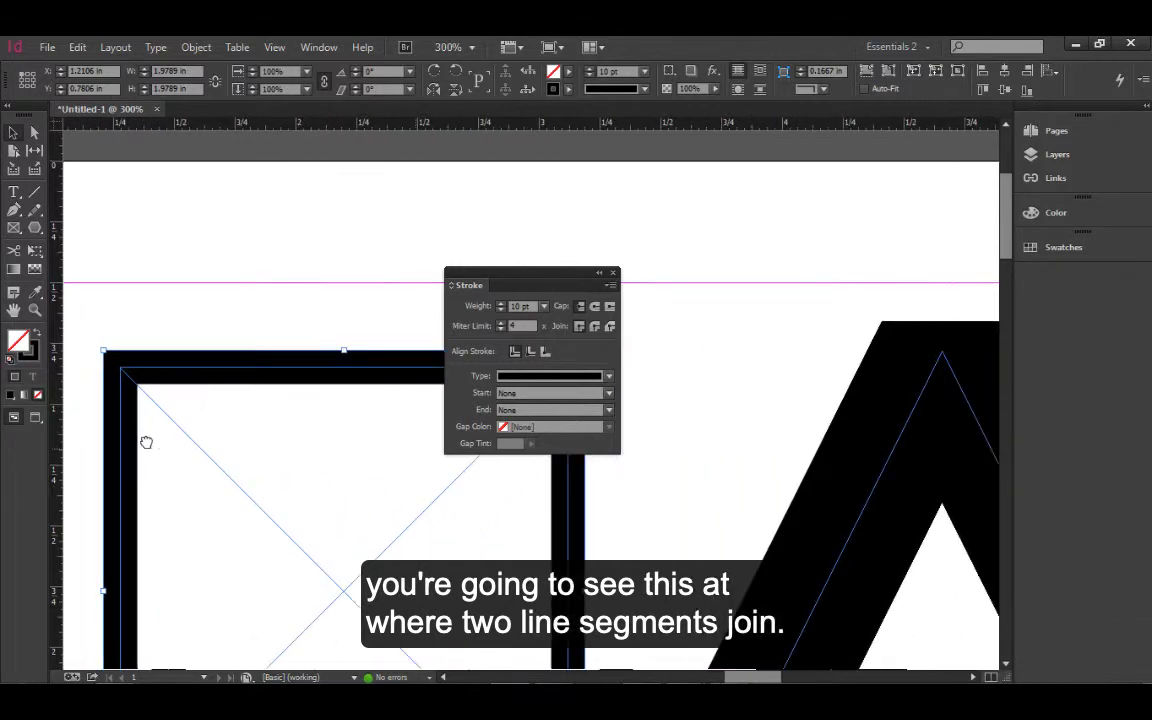
{"action": "left_click_drag", "start_coordinate": [498, 455], "coordinate": [288, 437]}
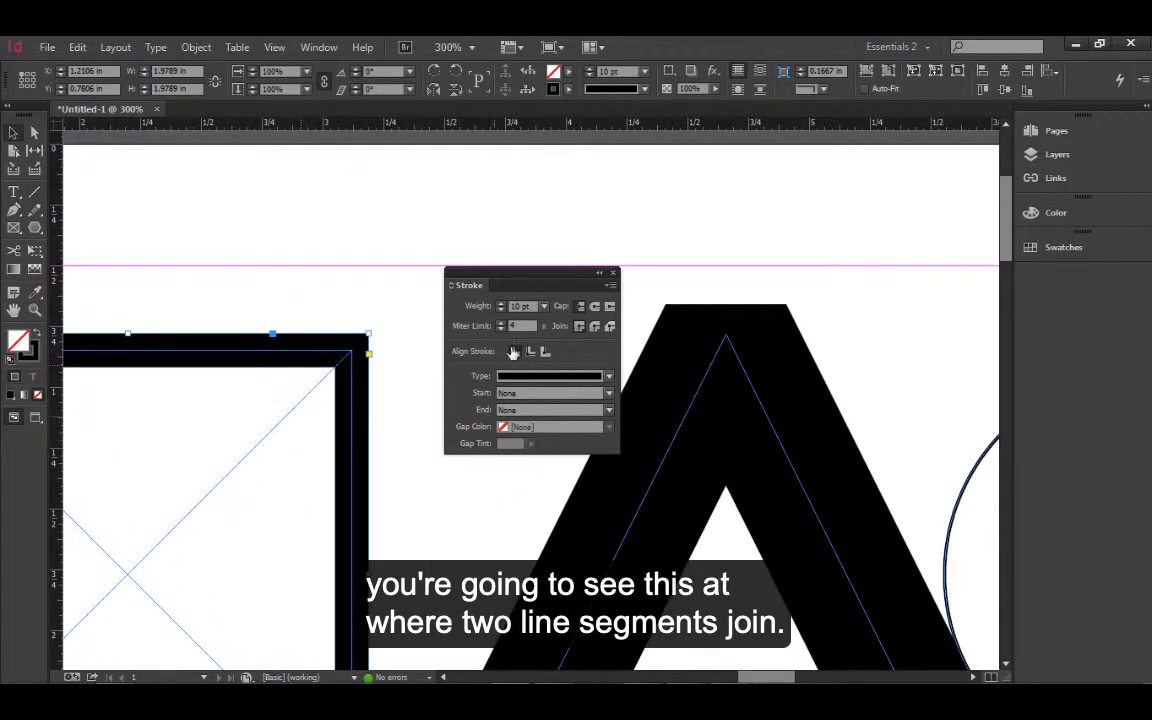
{"action": "left_click", "coordinate": [318, 326], "text": "ctrl"}
{"action": "left_click_drag", "start_coordinate": [345, 445], "coordinate": [113, 445]}
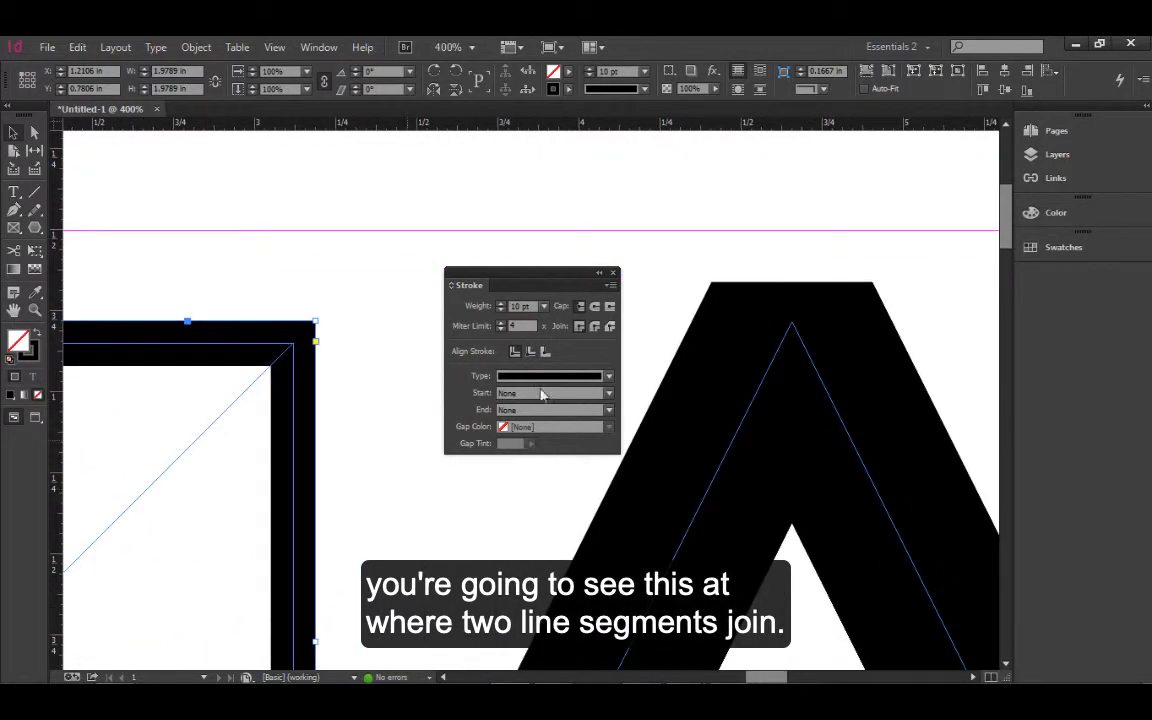
{"action": "left_click", "coordinate": [595, 327]}
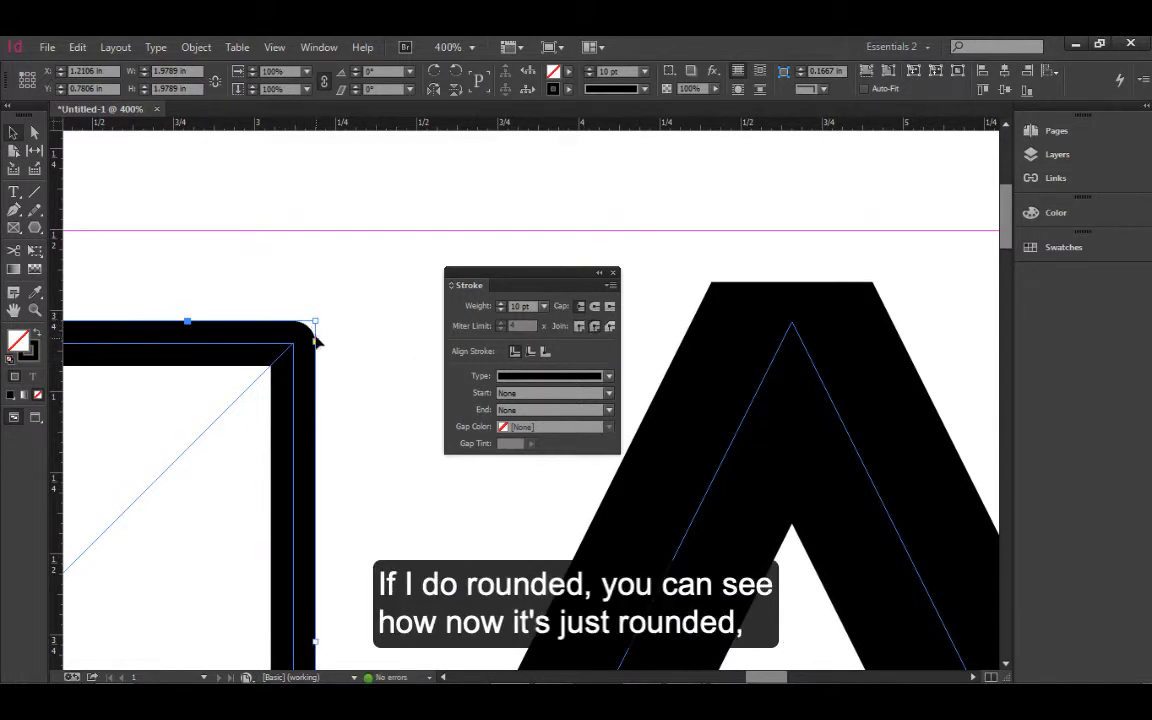
{"action": "left_click", "coordinate": [610, 328]}
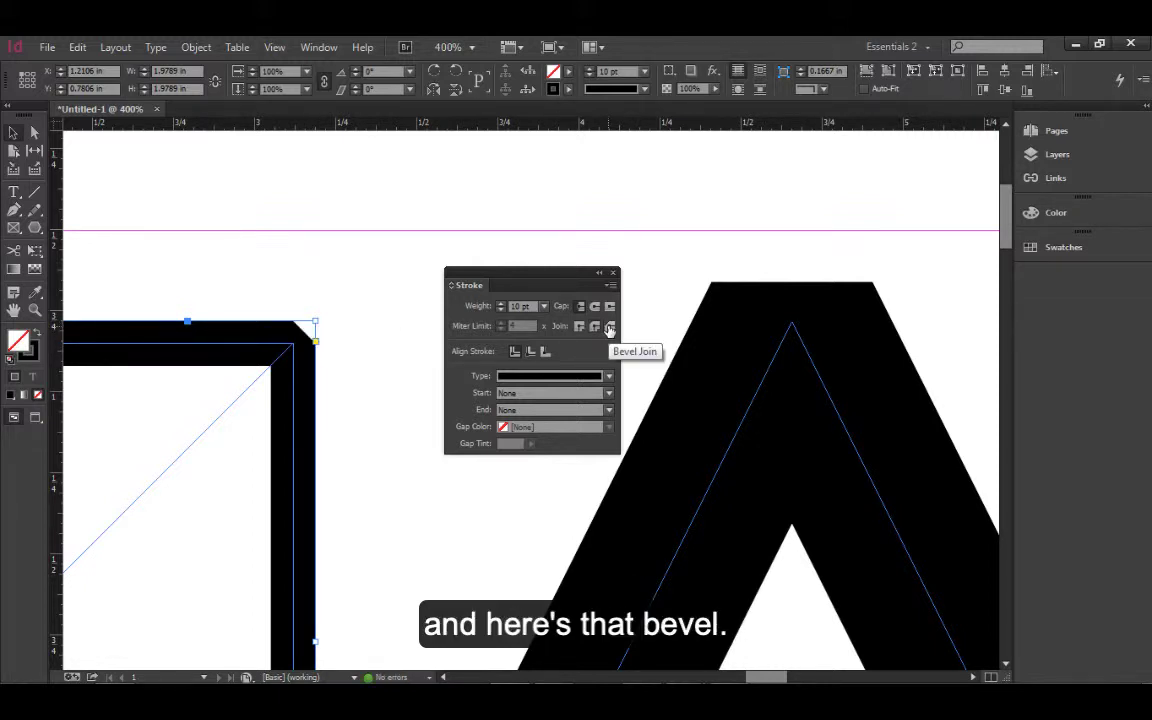
{"action": "left_click", "coordinate": [582, 327]}
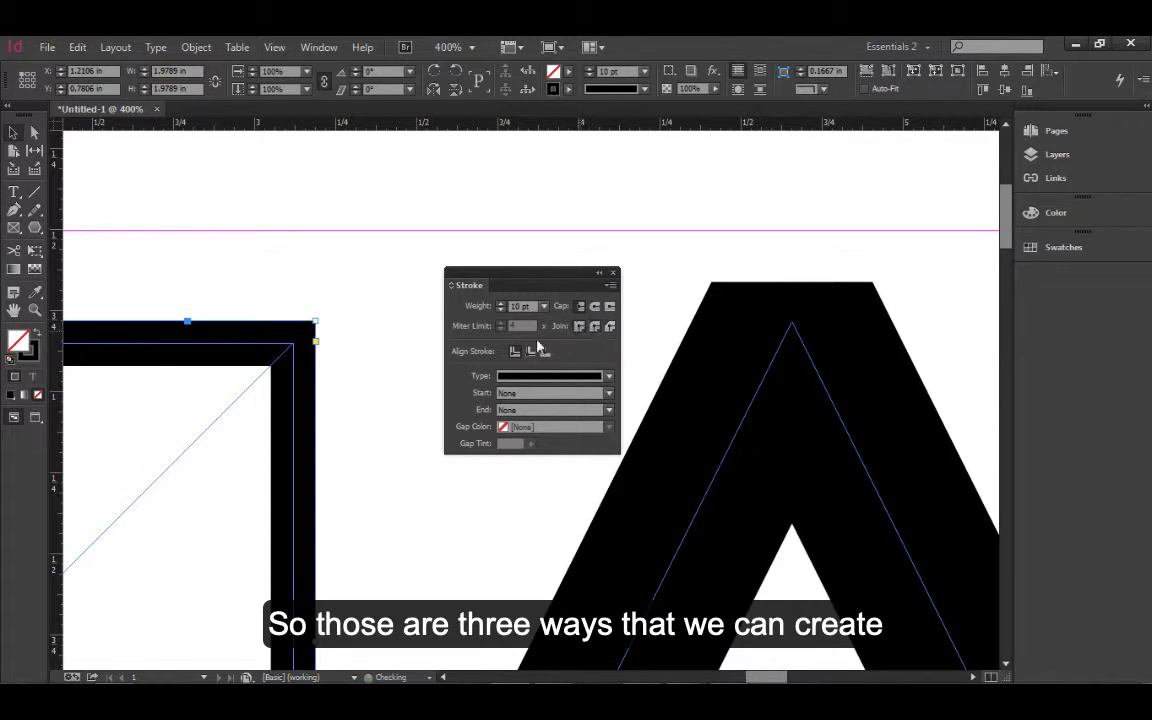
Try aligning the square frame's stroke to the inside and to the outside, and return it to center alignment.
{"action": "mouse_move", "coordinate": [318, 343]}
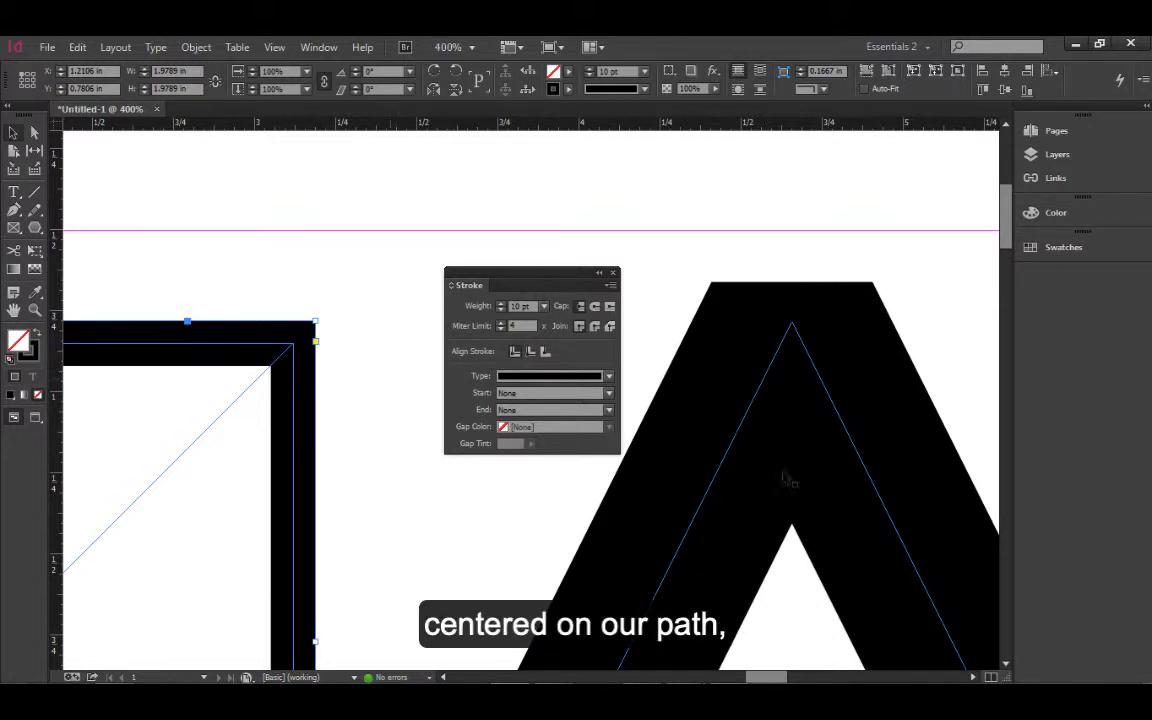
{"action": "left_click", "coordinate": [530, 352]}
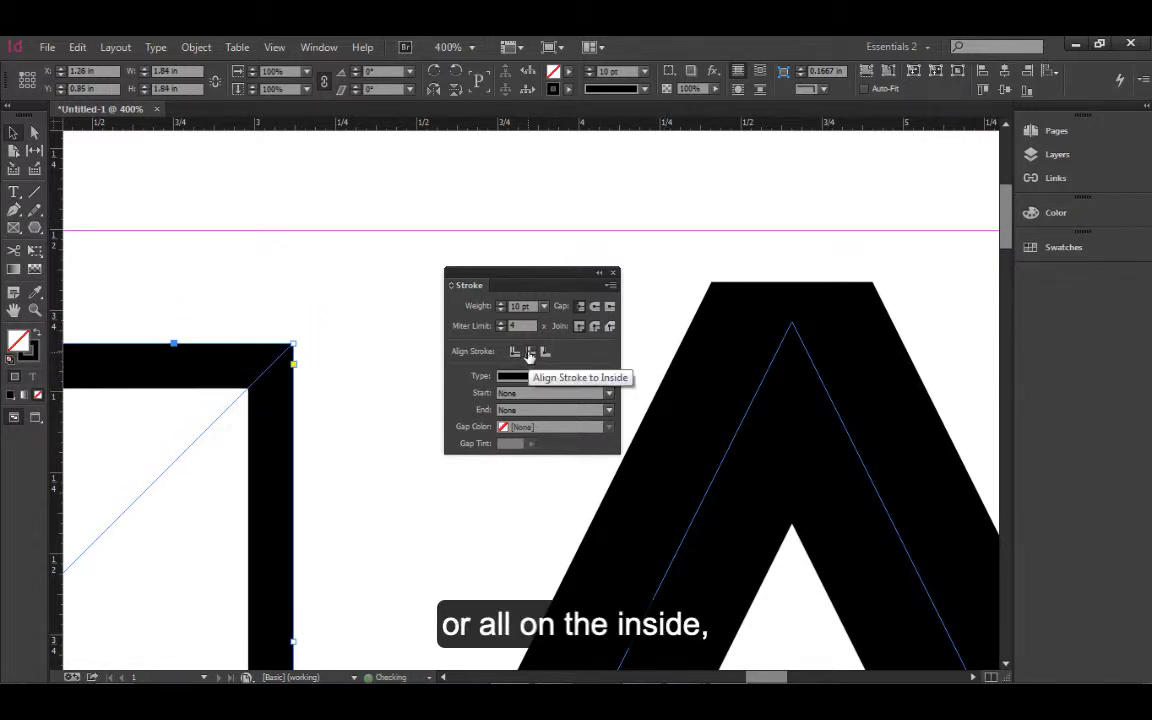
{"action": "left_click", "coordinate": [545, 352]}
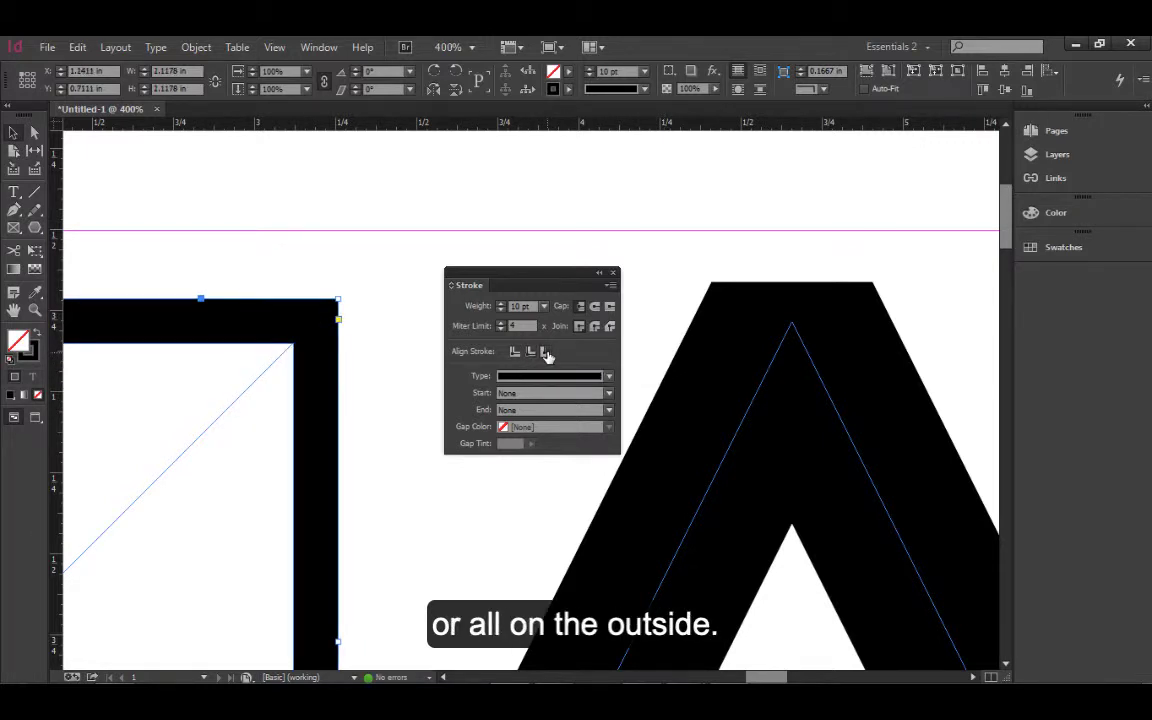
{"action": "left_click", "coordinate": [514, 351]}
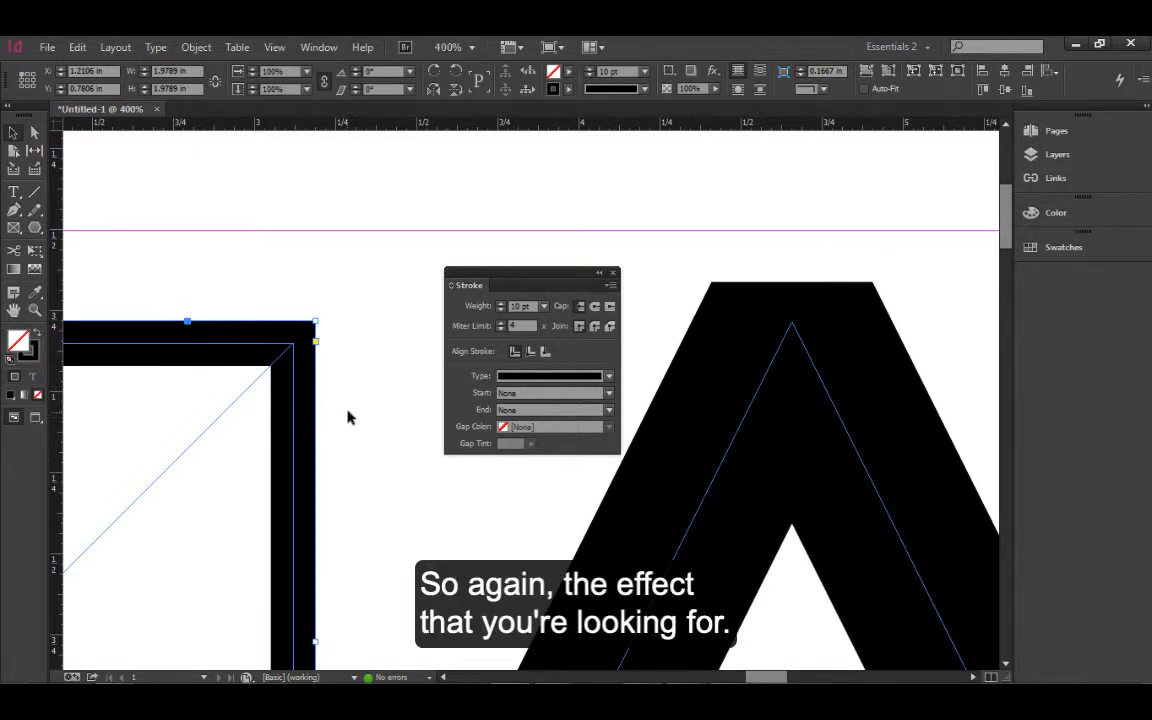
Draw a horizontal line about 1.85 in long in the empty area below the square frame and triangle.
{"action": "left_click_drag", "start_coordinate": [504, 592], "coordinate": [450, 411]}
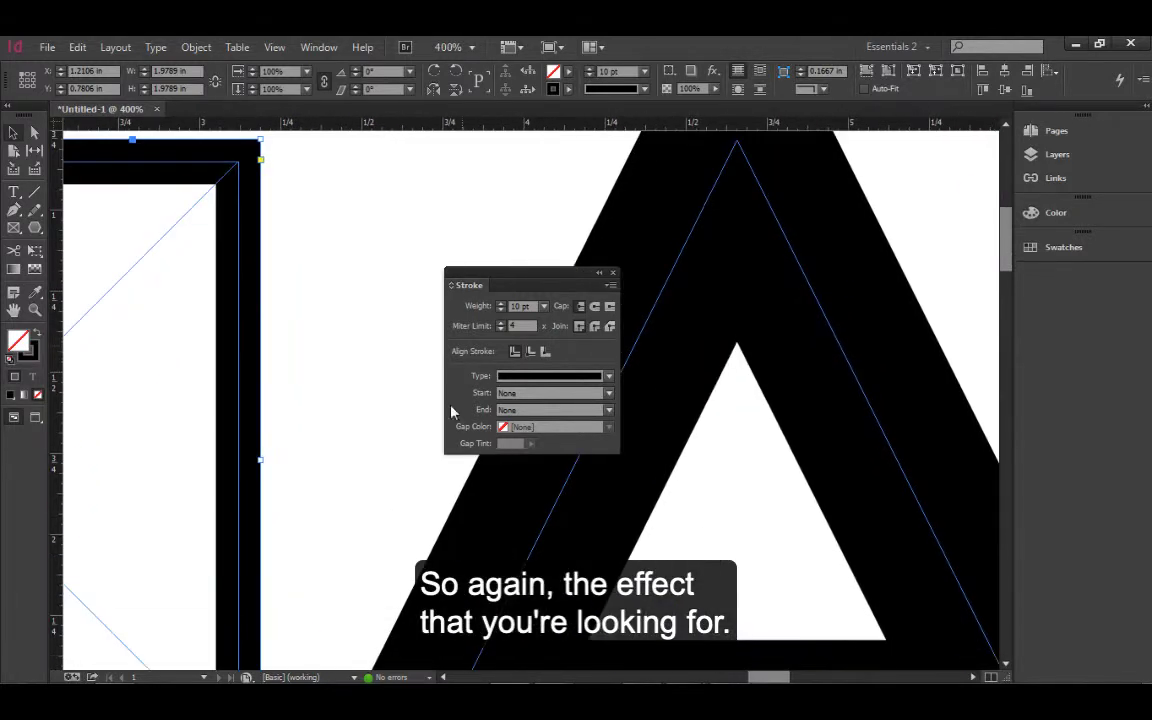
{"action": "left_click_drag", "start_coordinate": [410, 612], "coordinate": [469, 474]}
{"action": "scroll", "coordinate": [469, 474], "scroll_direction": "down", "scroll_amount": 10}
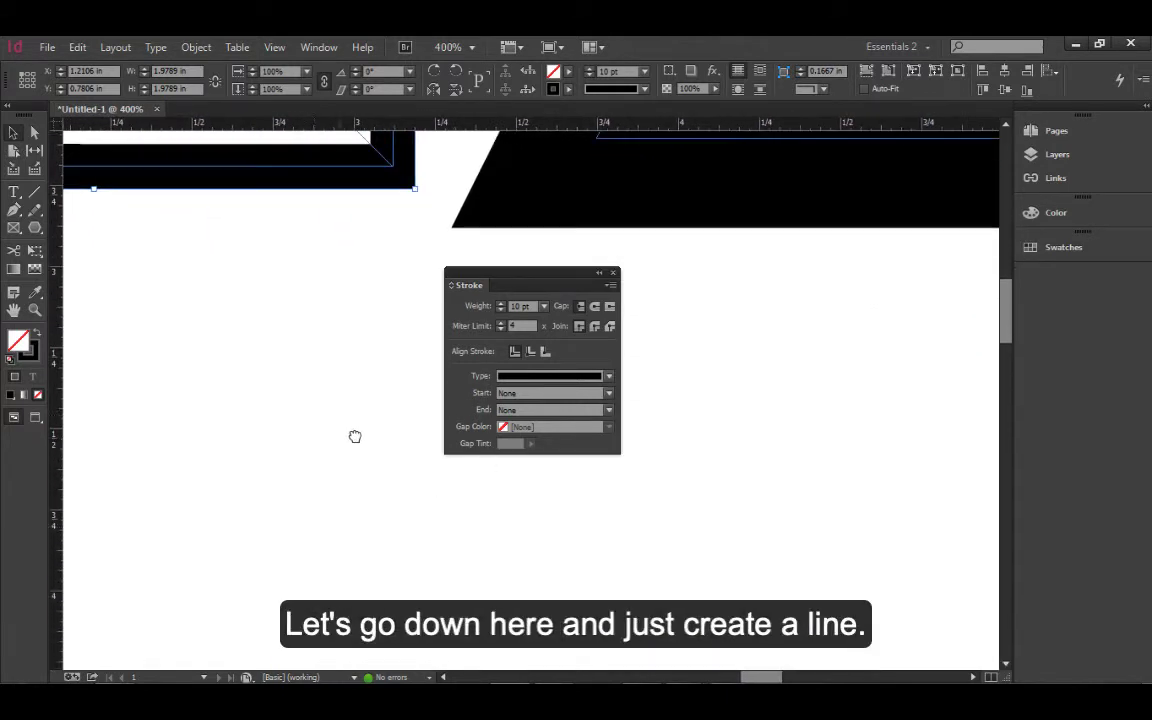
{"action": "left_click", "coordinate": [34, 191]}
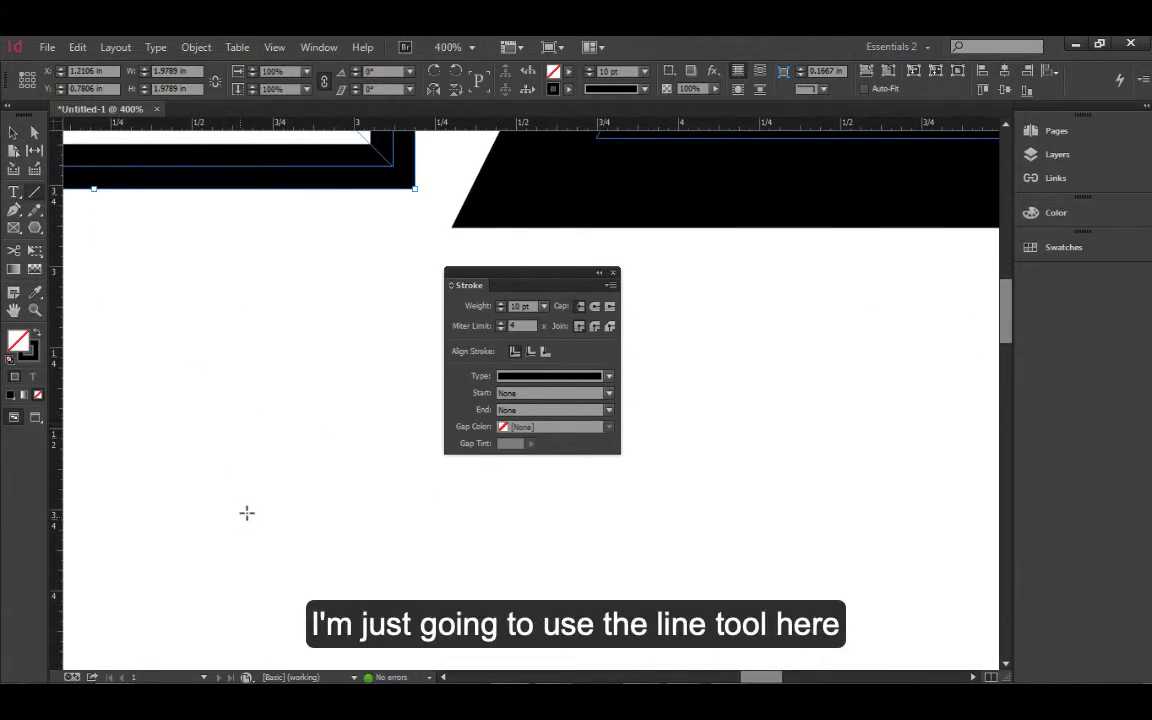
{"action": "left_click_drag", "start_coordinate": [241, 515], "coordinate": [843, 516]}
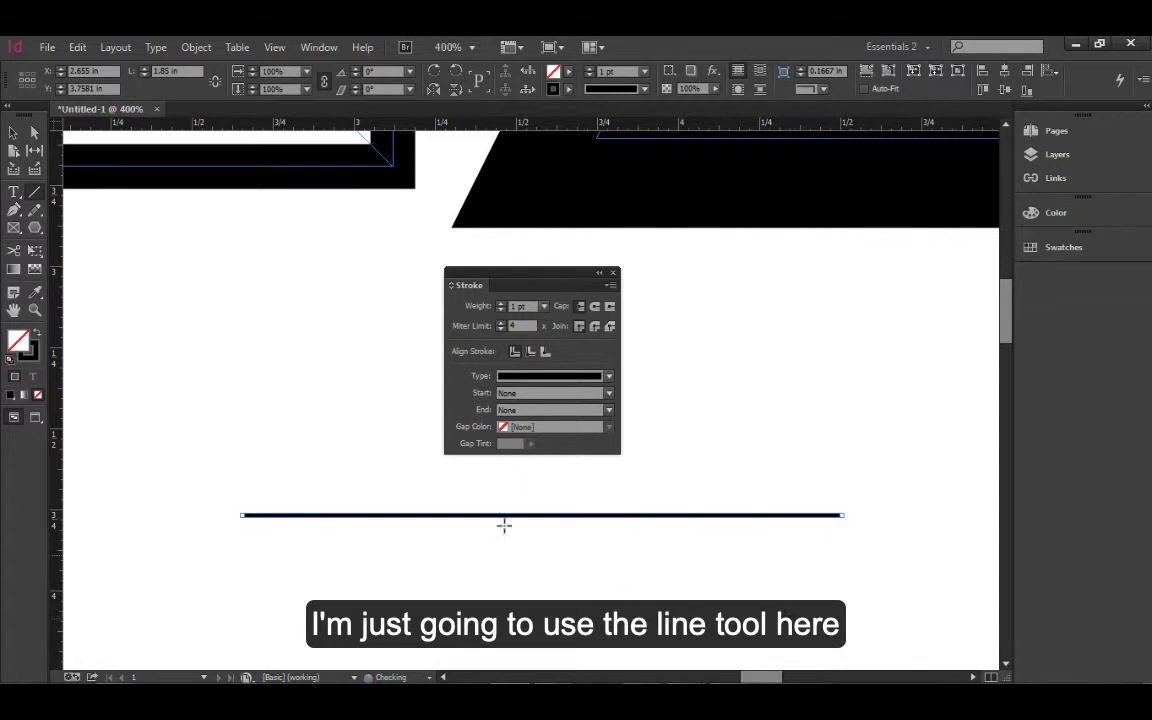
Set the horizontal line's stroke weight to 11 pt.
{"action": "left_click", "coordinate": [501, 305]}
{"action": "left_click", "coordinate": [501, 305]}
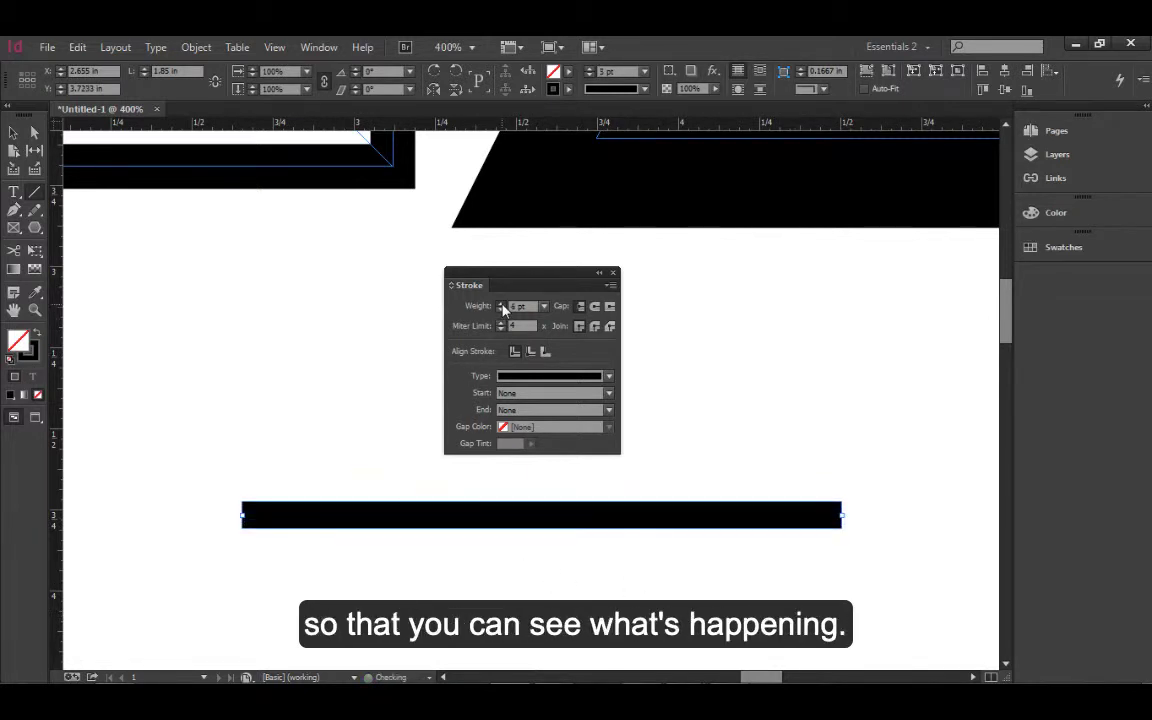
{"action": "left_click", "coordinate": [501, 305]}
{"action": "left_click", "coordinate": [501, 305]}
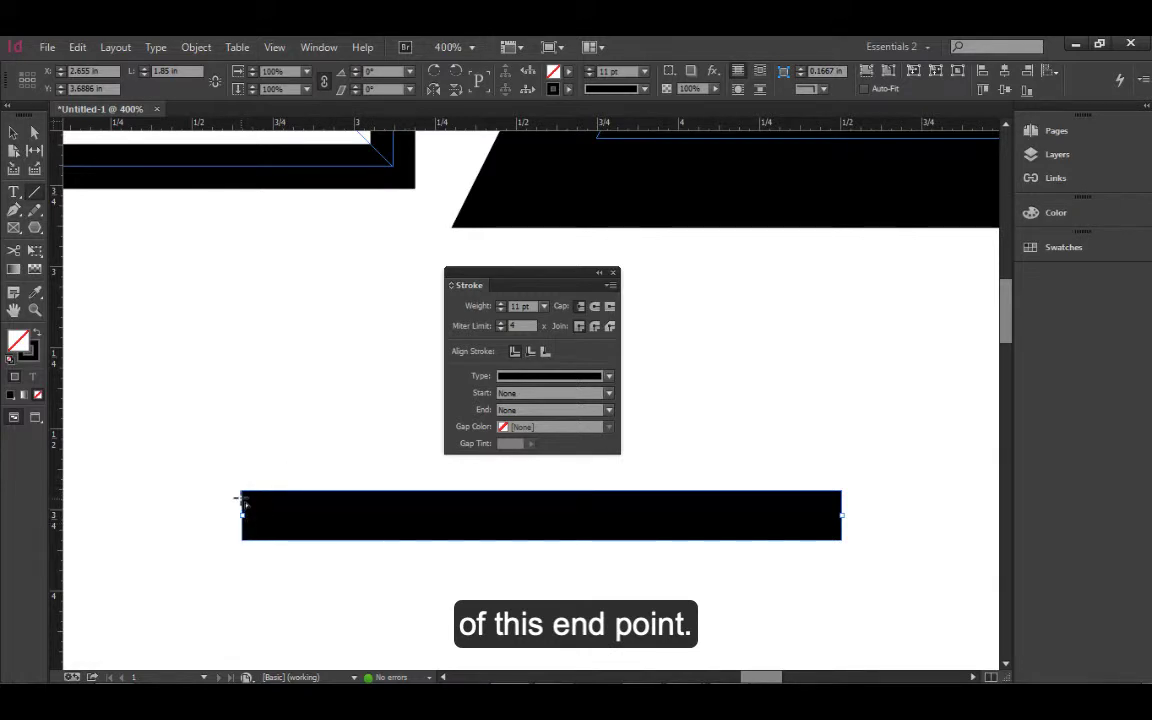
Try a round cap on the thick line and inspect its path, replace it with a projecting cap, and deselect the line.
{"action": "left_click", "coordinate": [596, 307]}
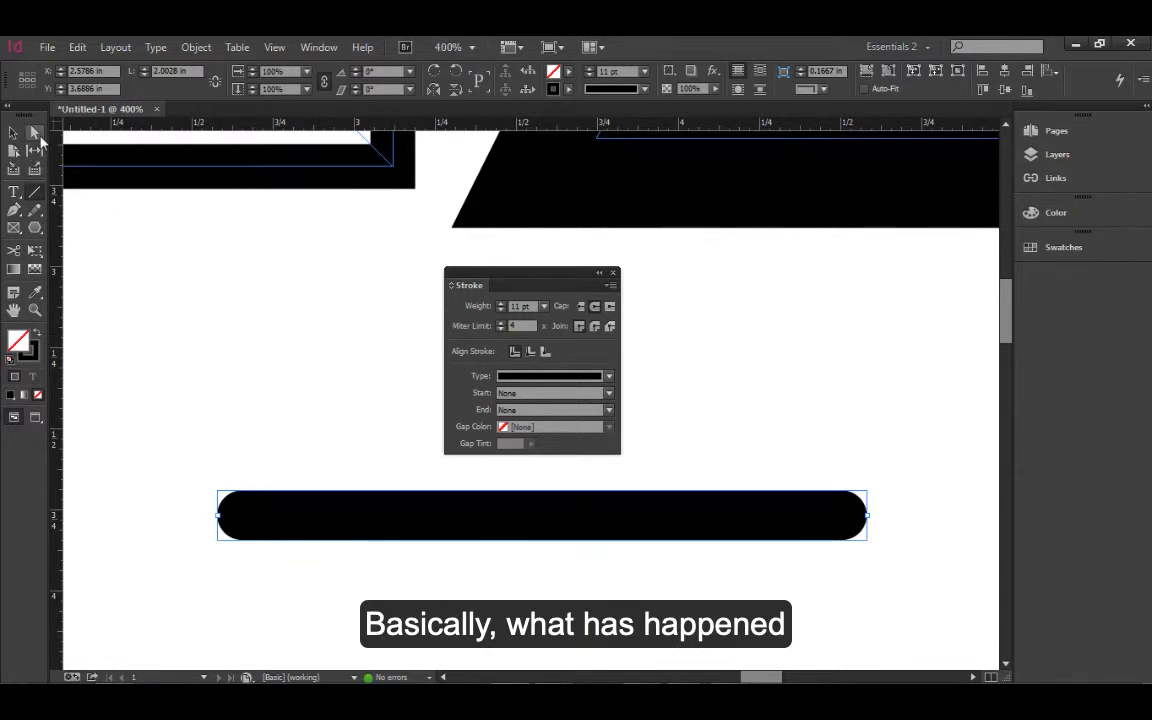
{"action": "left_click", "coordinate": [34, 131]}
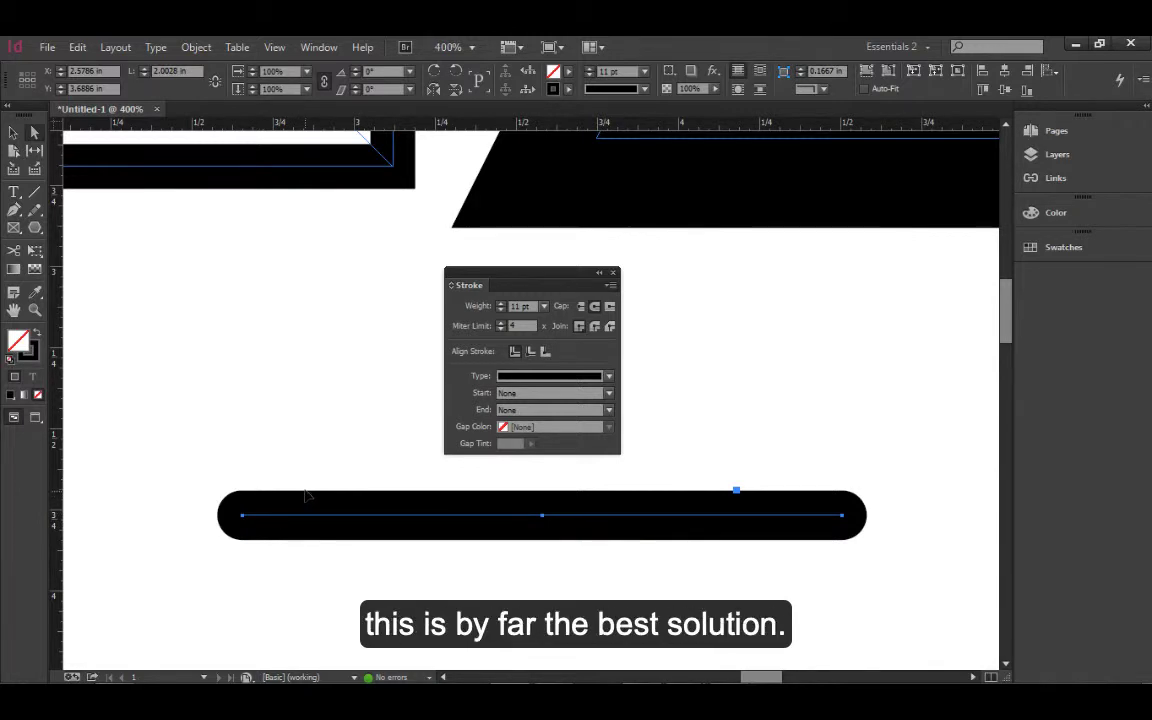
{"action": "left_click", "coordinate": [611, 308]}
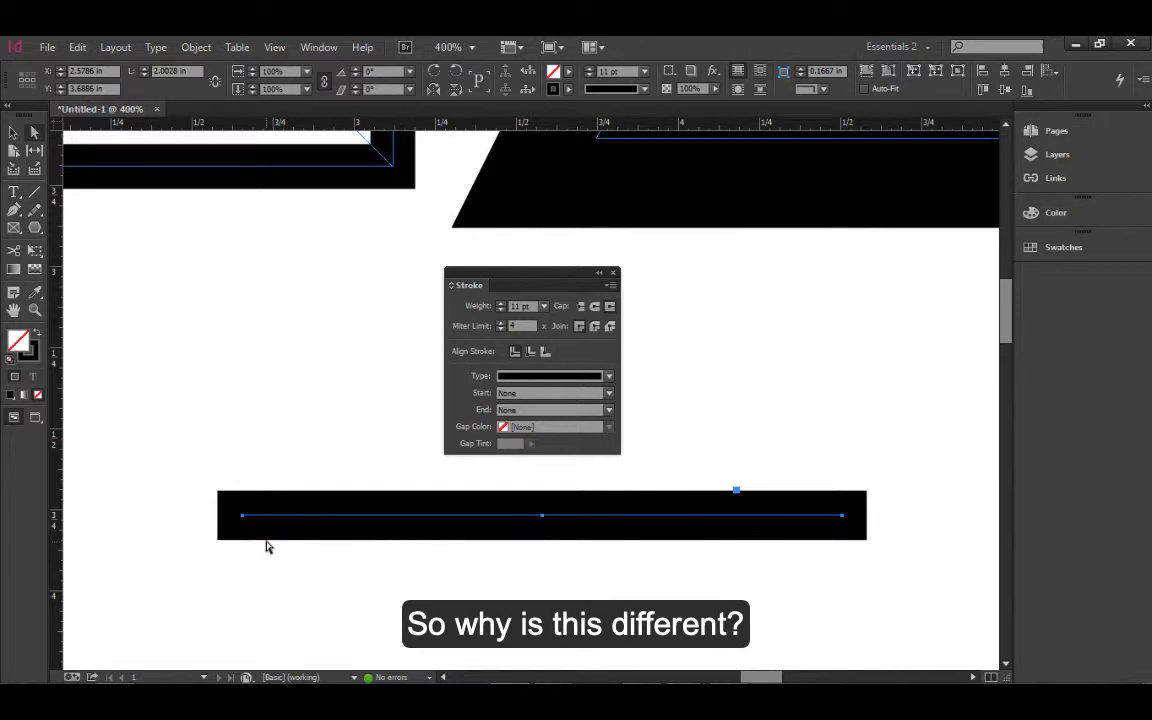
{"action": "left_click", "coordinate": [355, 555]}
Draw a closed smile shape below the line with the Pen tool, with a straight top edge about 1.27 in long and a curved bottom.
{"action": "scroll", "coordinate": [370, 555], "scroll_direction": "down", "scroll_amount": 3}
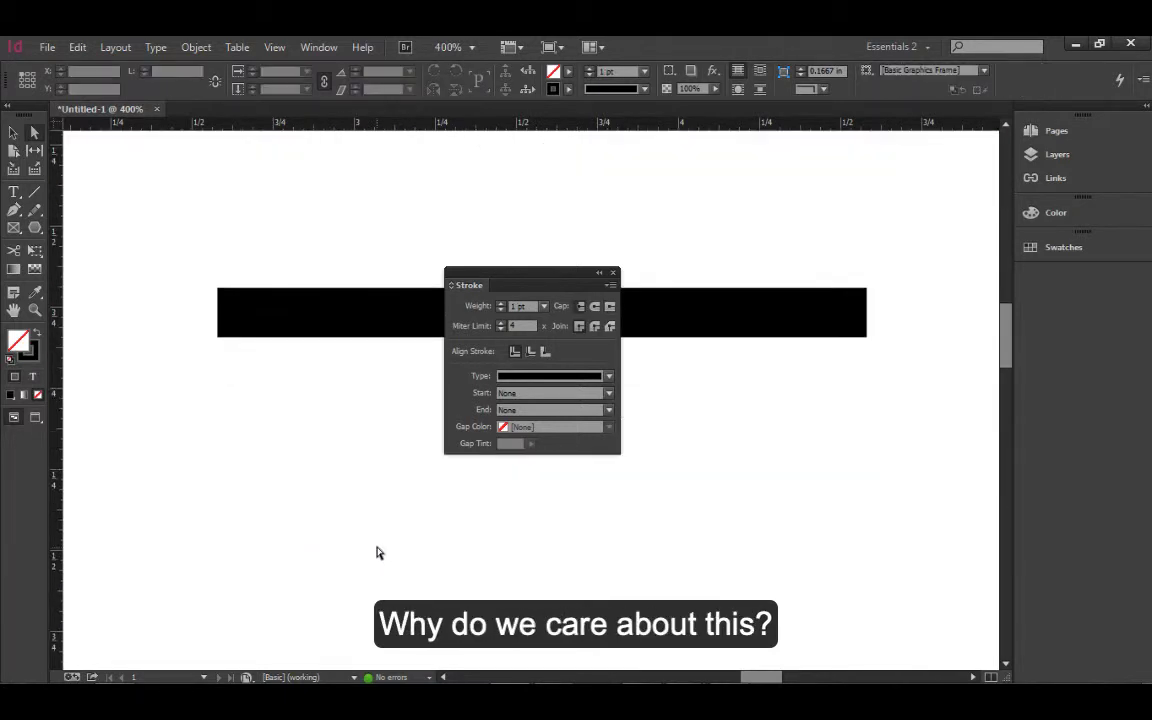
{"action": "scroll", "coordinate": [378, 553], "scroll_direction": "down", "scroll_amount": 3}
{"action": "mouse_move", "coordinate": [518, 270]}
{"action": "left_mouse_down"}
{"action": "mouse_move", "coordinate": [200, 279]}
{"action": "mouse_move", "coordinate": [180, 240]}
{"action": "left_mouse_up"}
{"action": "left_click", "coordinate": [14, 209]}
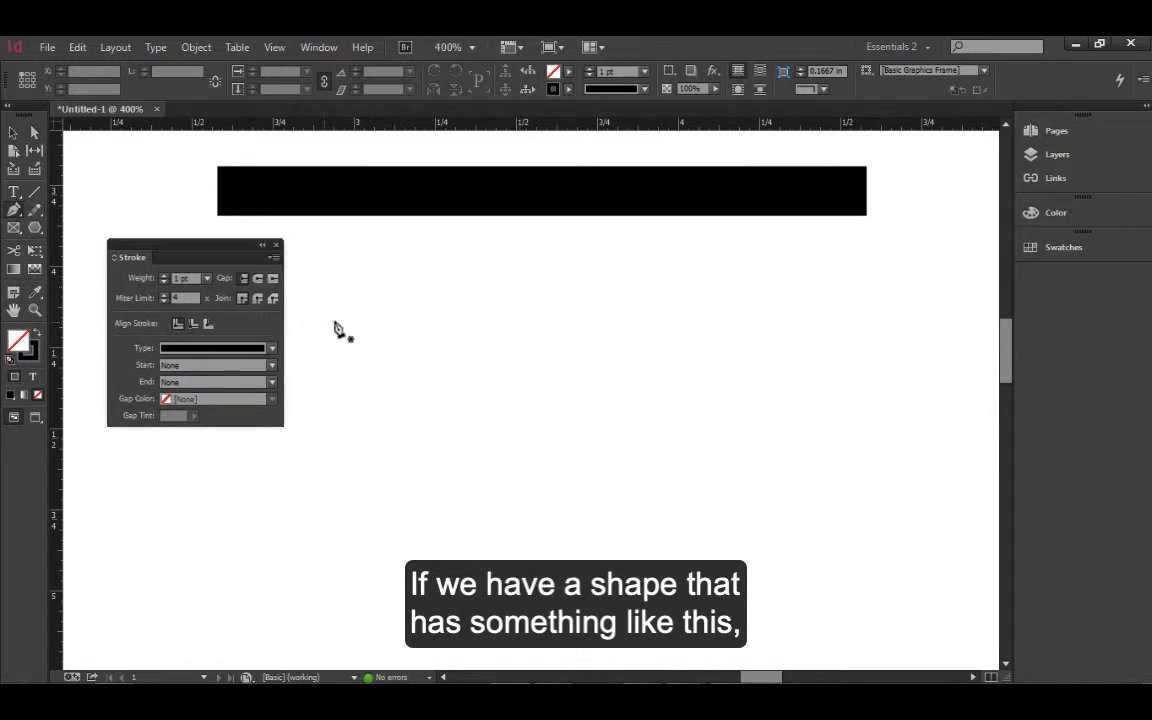
{"action": "left_click", "coordinate": [438, 353]}
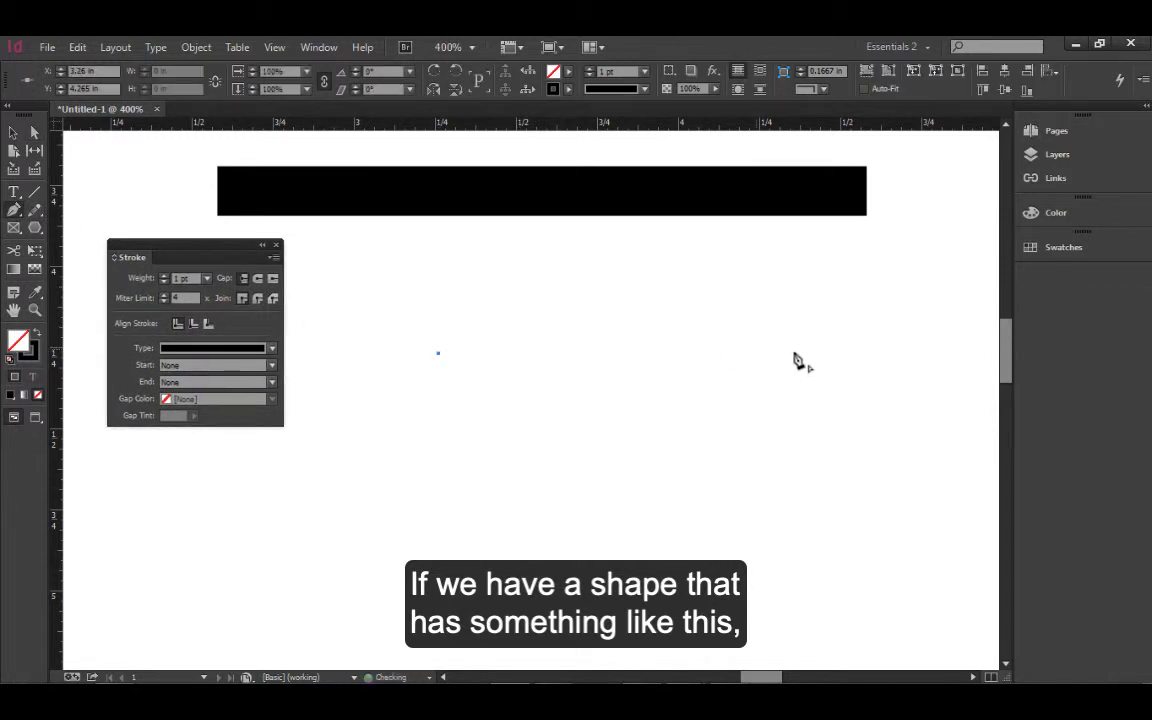
{"action": "left_click", "coordinate": [851, 353], "text": "shift"}
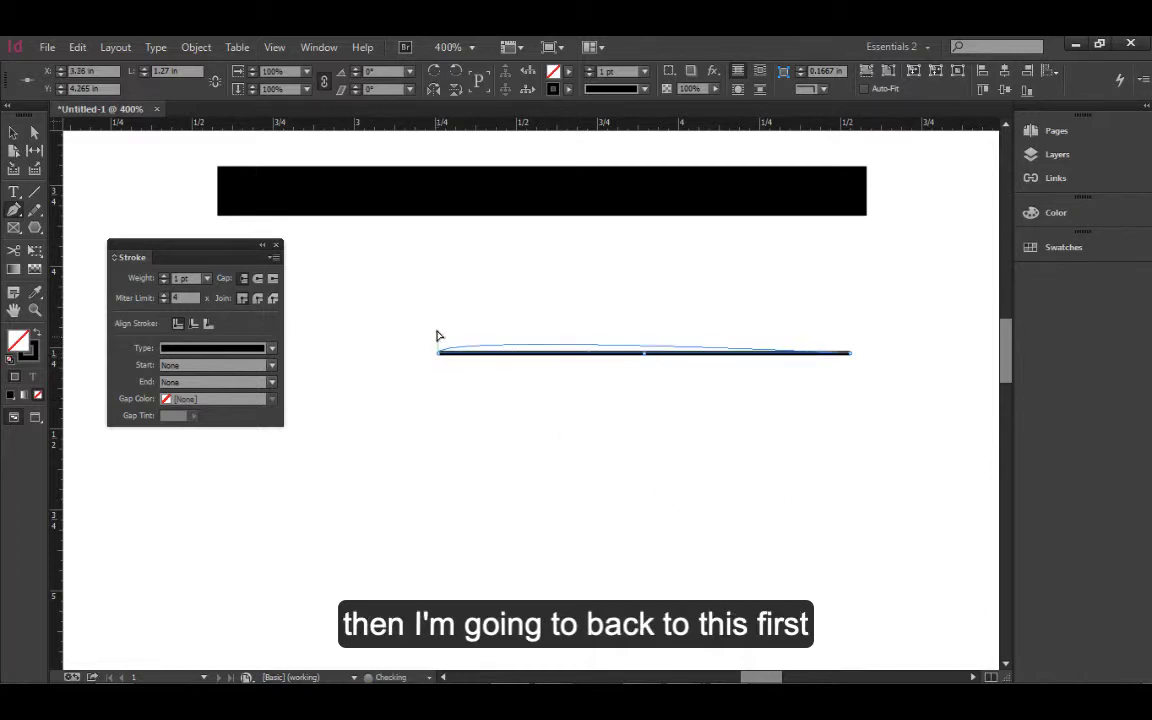
{"action": "left_click_drag", "start_coordinate": [438, 353], "coordinate": [593, 560]}
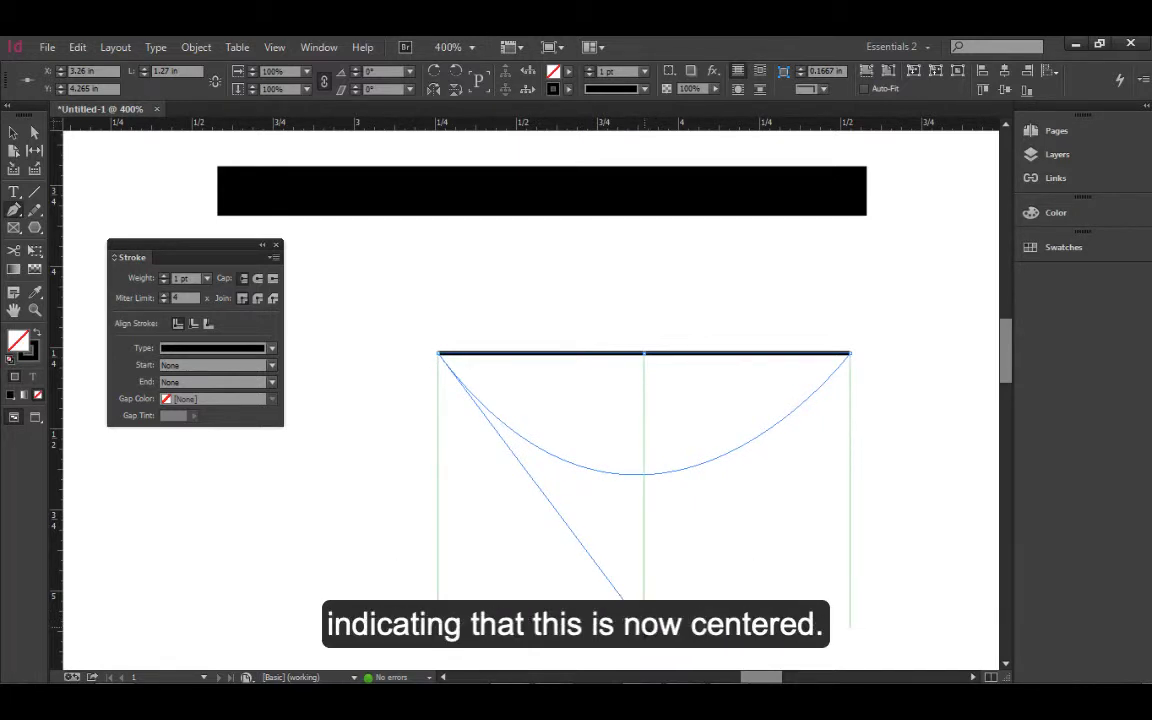
{"action": "left_click_drag", "start_coordinate": [644, 627], "coordinate": [644, 627]}
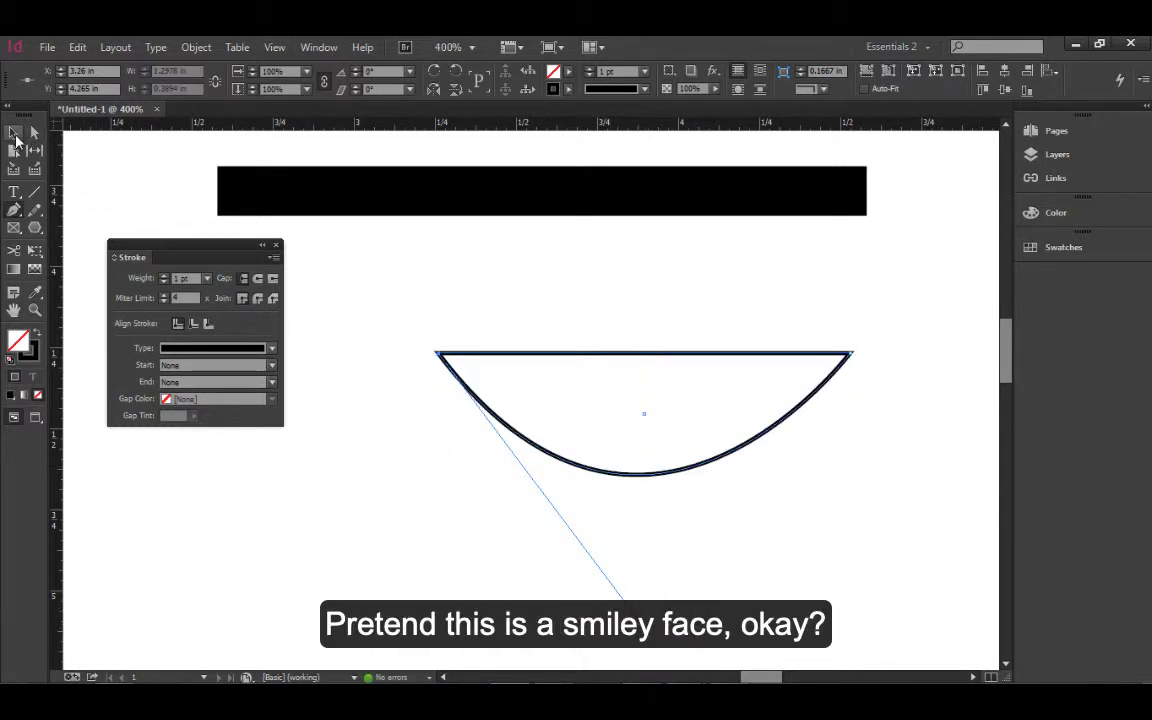
{"action": "left_click", "coordinate": [14, 133]}
{"action": "left_click", "coordinate": [680, 500]}
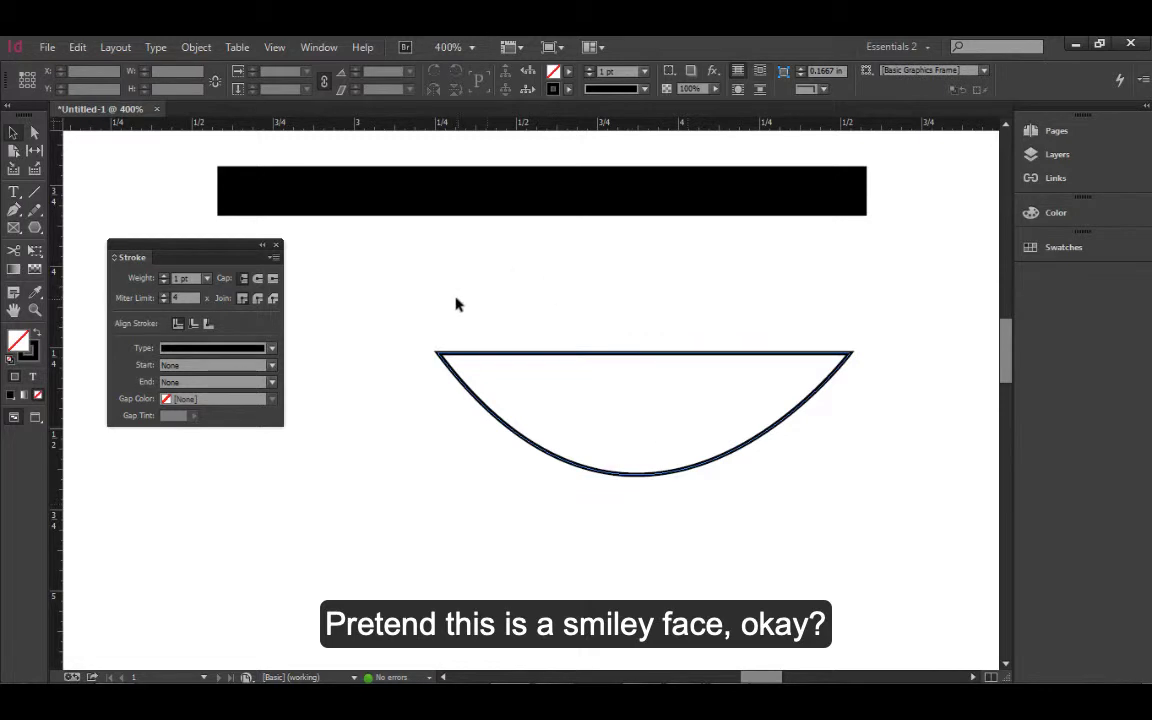
Set the smile shape's stroke weight to 3 pt and deselect the shape.
{"action": "left_click", "coordinate": [476, 412]}
{"action": "left_click", "coordinate": [165, 278]}
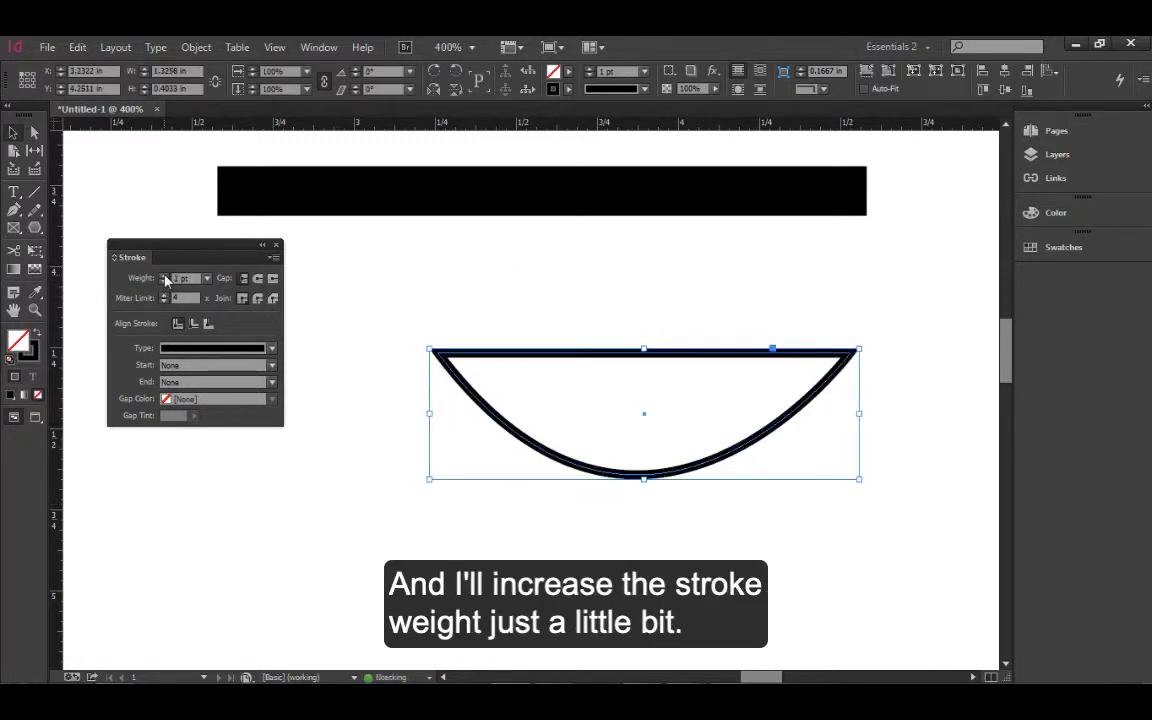
{"action": "left_click", "coordinate": [165, 278]}
{"action": "left_click", "coordinate": [638, 662]}
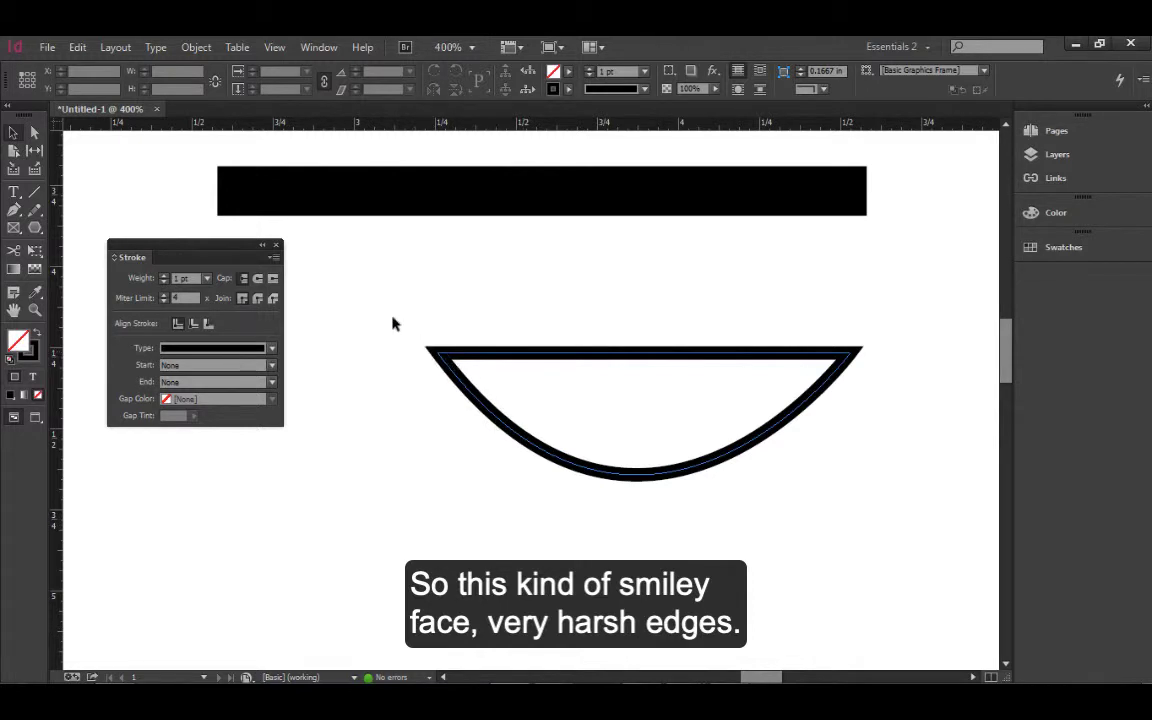
Apply a round join to the smile shape's stroke and deselect it to check the corners.
{"action": "left_click", "coordinate": [435, 388]}
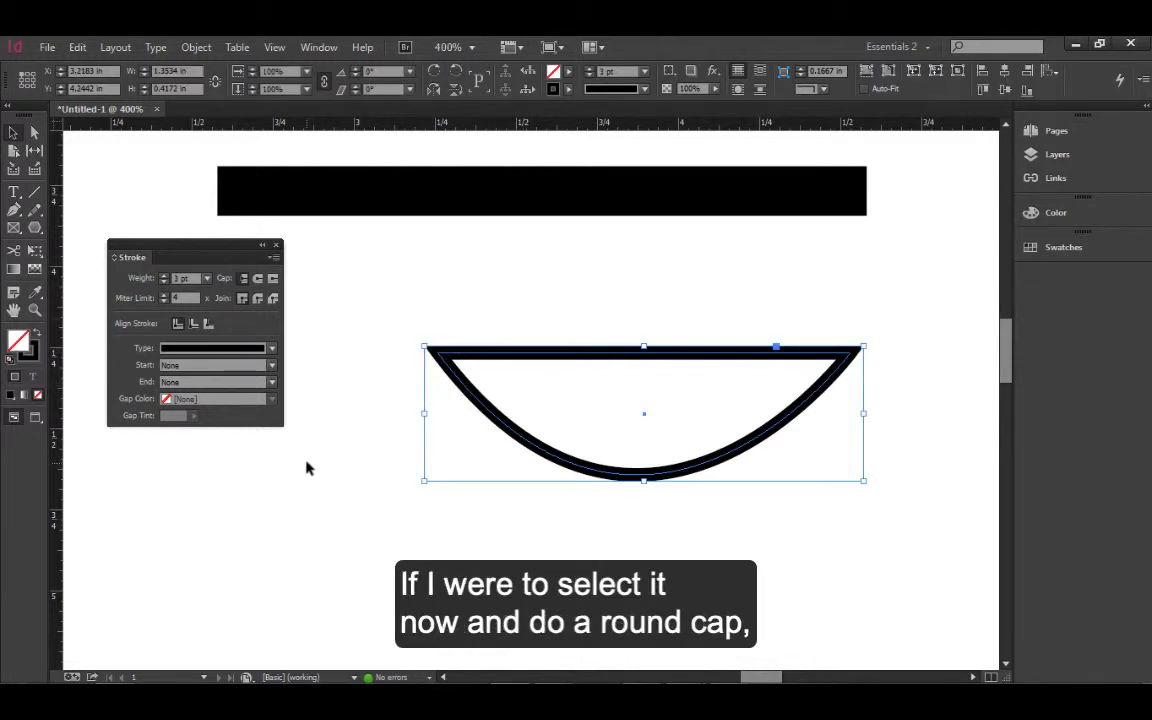
{"action": "left_click", "coordinate": [257, 298]}
{"action": "left_click", "coordinate": [358, 450]}
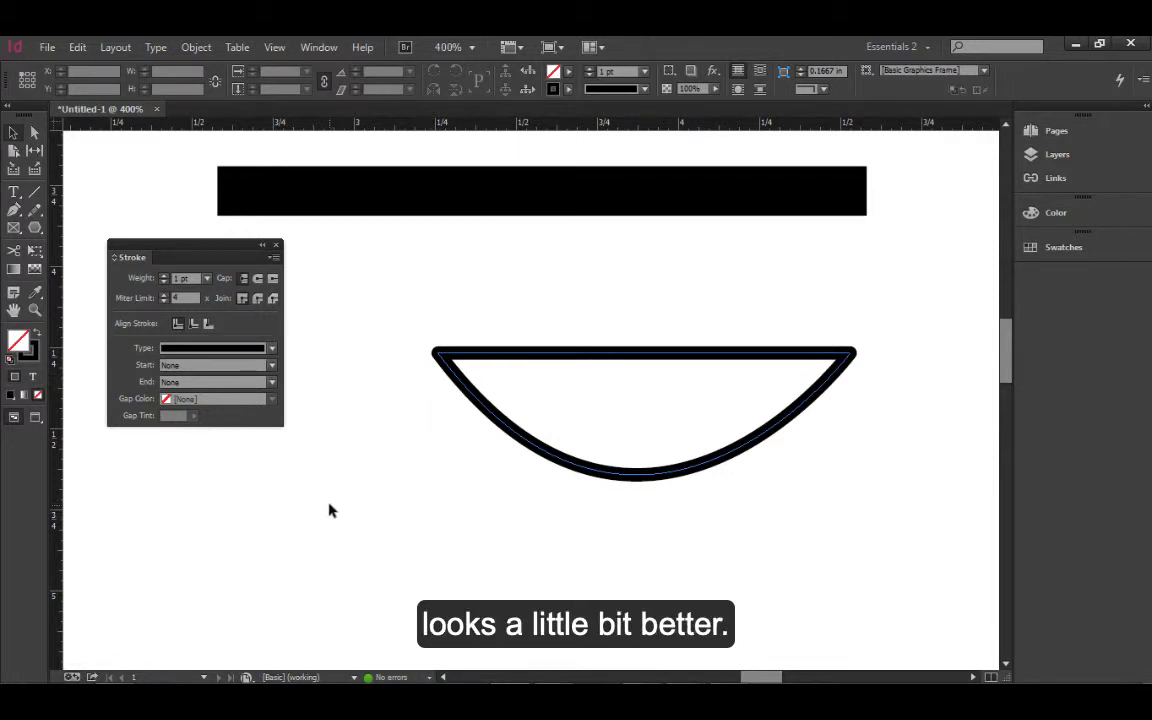
Apply a bevel join to the smile shape's stroke, deselect it to check the corners, and reselect the shape.
{"action": "left_click", "coordinate": [432, 370]}
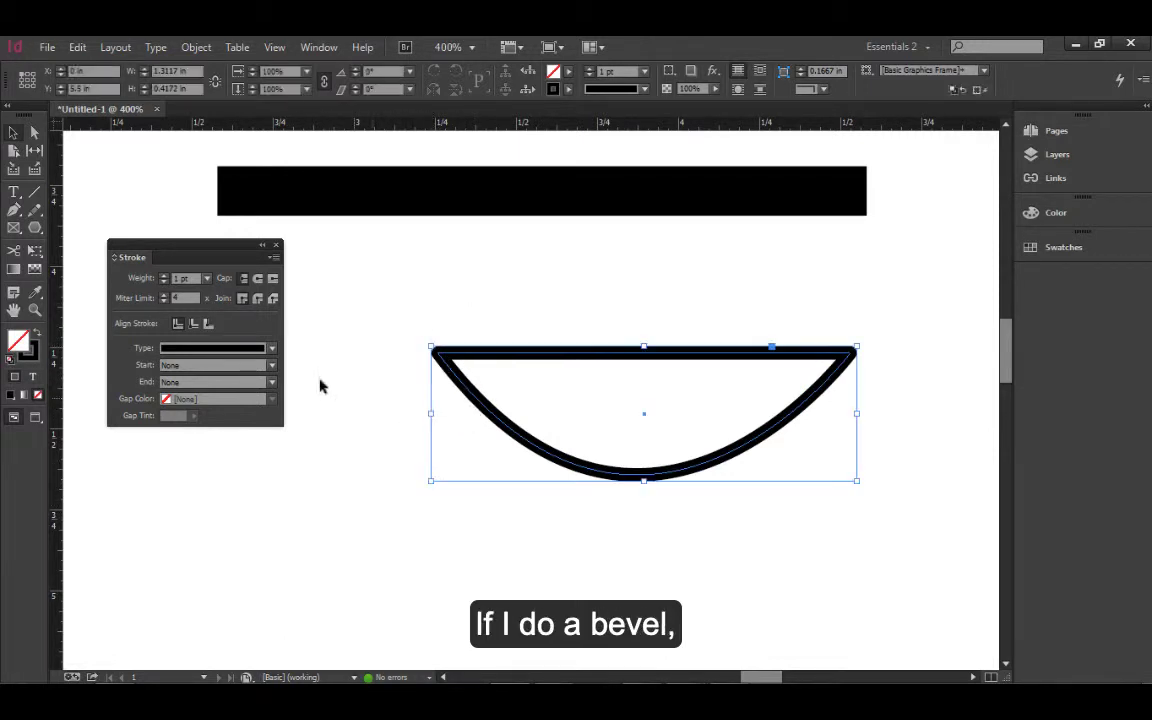
{"action": "left_click", "coordinate": [273, 298]}
{"action": "left_click", "coordinate": [400, 430]}
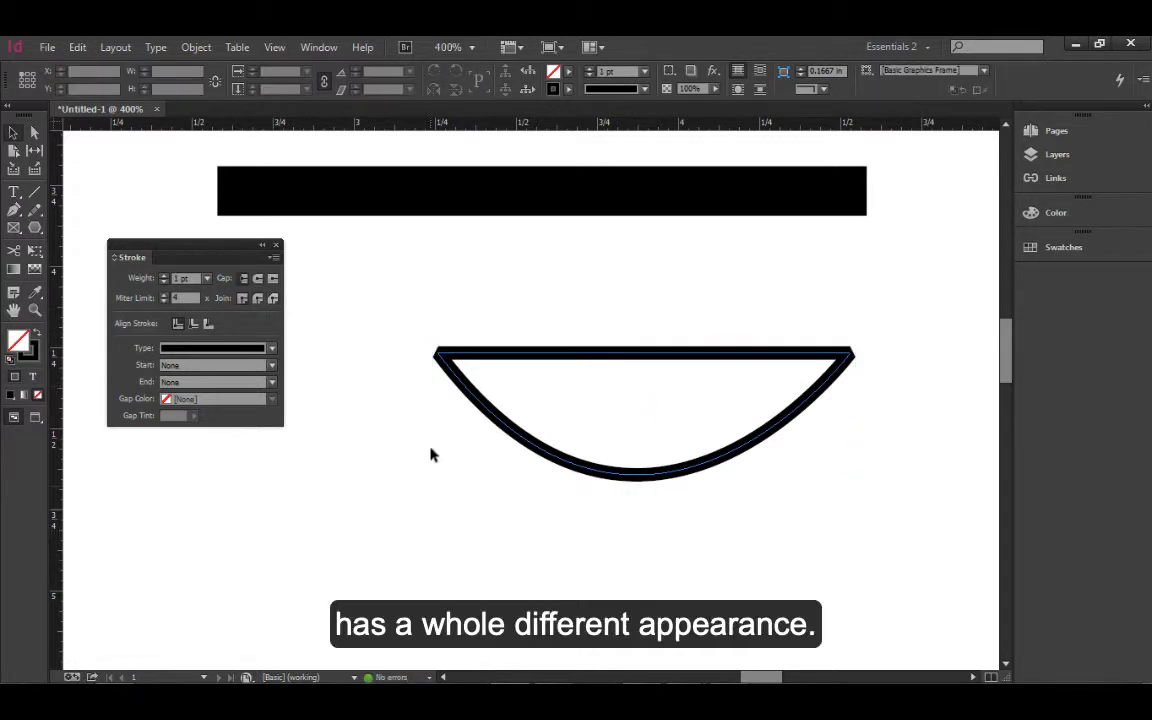
{"action": "left_click_drag", "start_coordinate": [410, 314], "coordinate": [455, 365]}
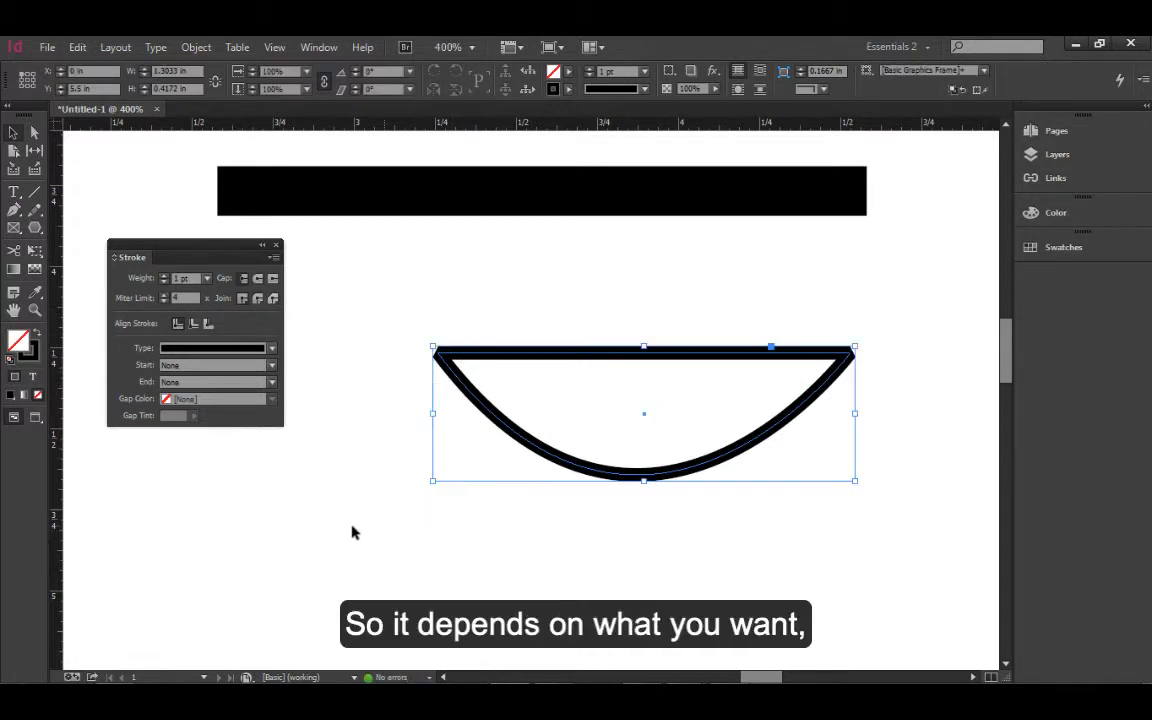
Try a miter join on the smile shape's stroke and deselect the shape to check its corners.
{"action": "left_click", "coordinate": [258, 298]}
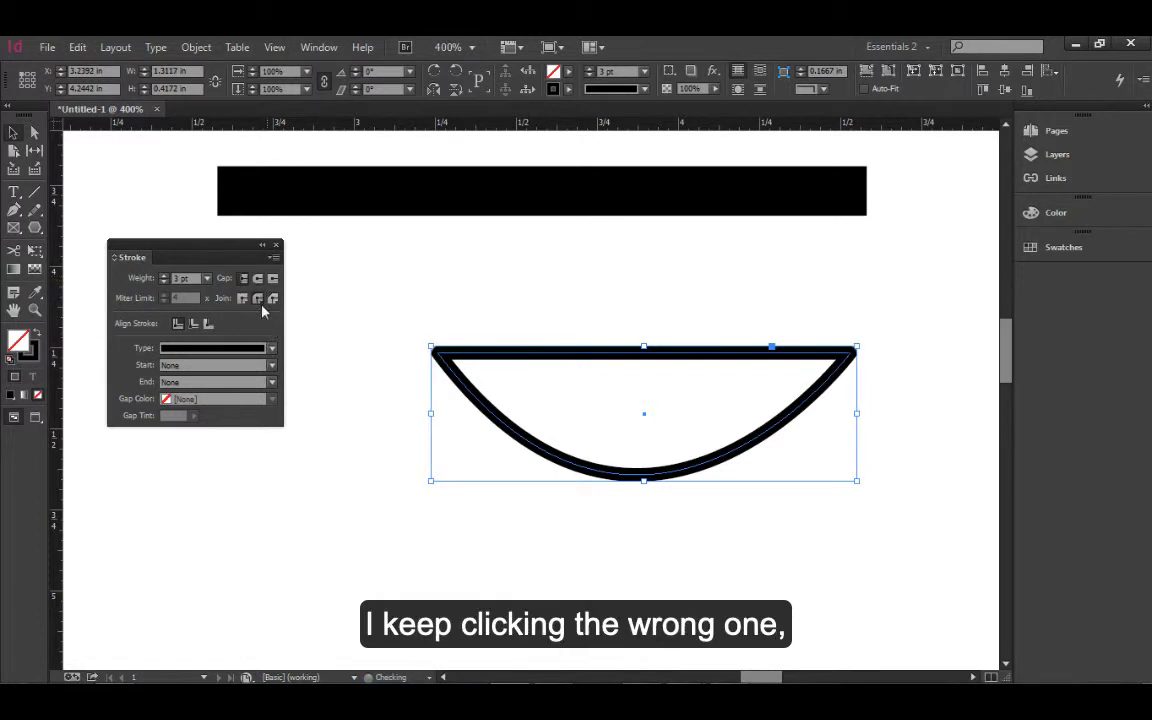
{"action": "left_click", "coordinate": [242, 298]}
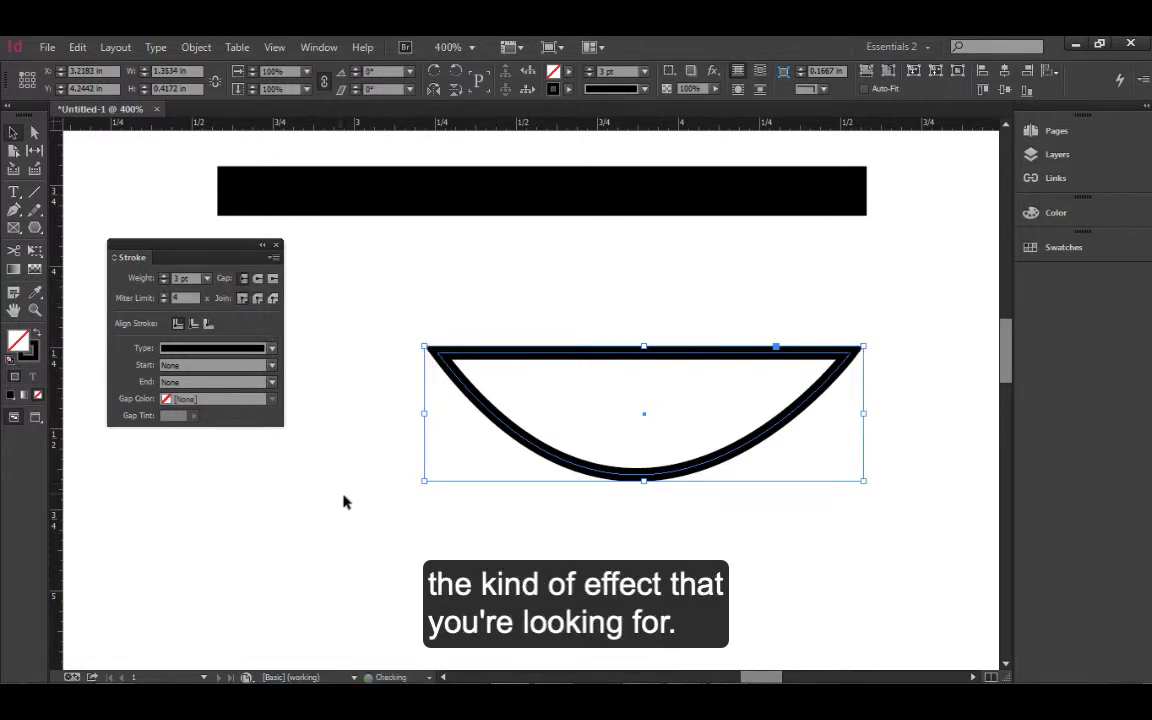
{"action": "left_click", "coordinate": [338, 483]}
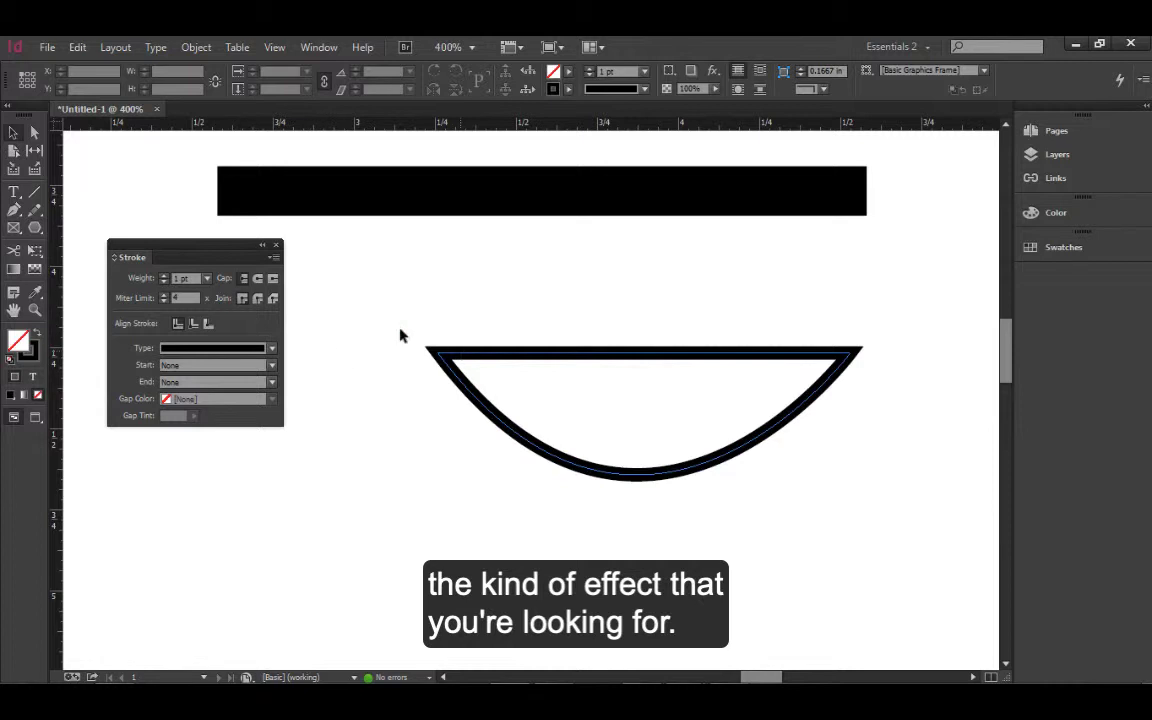
Set the smile shape's stroke back to a round join and deselect the shape.
{"action": "left_click", "coordinate": [450, 373]}
{"action": "left_click", "coordinate": [257, 299]}
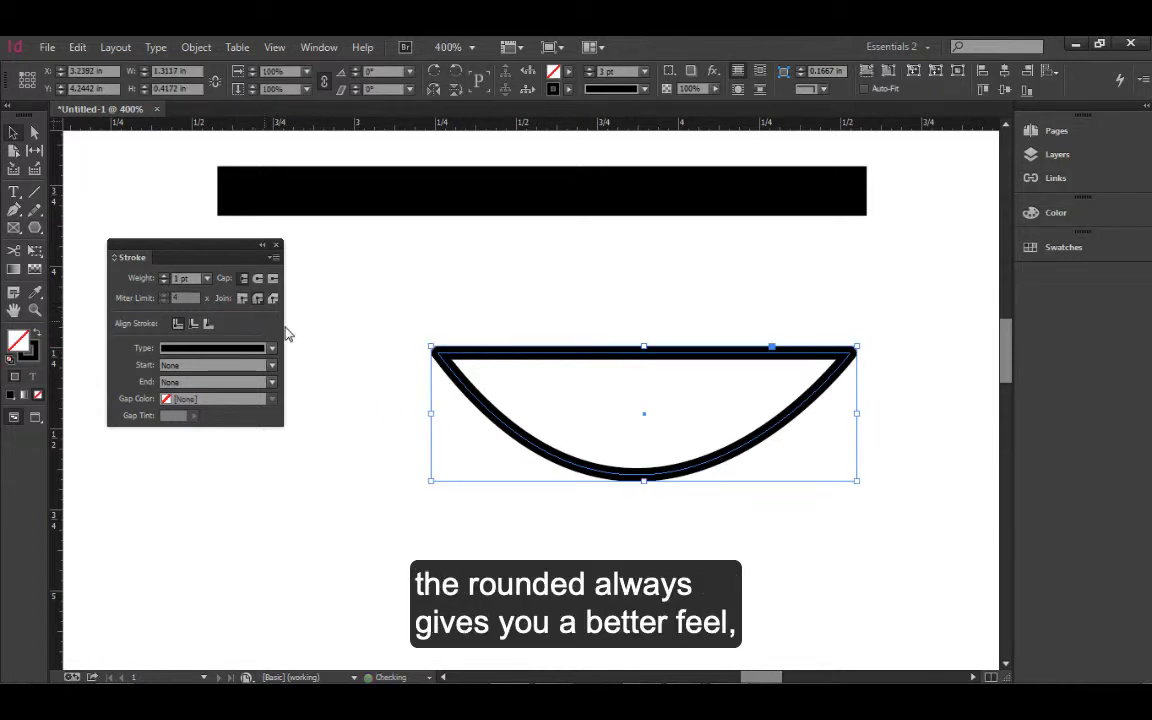
{"action": "left_click", "coordinate": [455, 548]}
Apply a round cap to the thick line above the smile shape and deselect it to check its ends.
{"action": "left_click", "coordinate": [388, 188]}
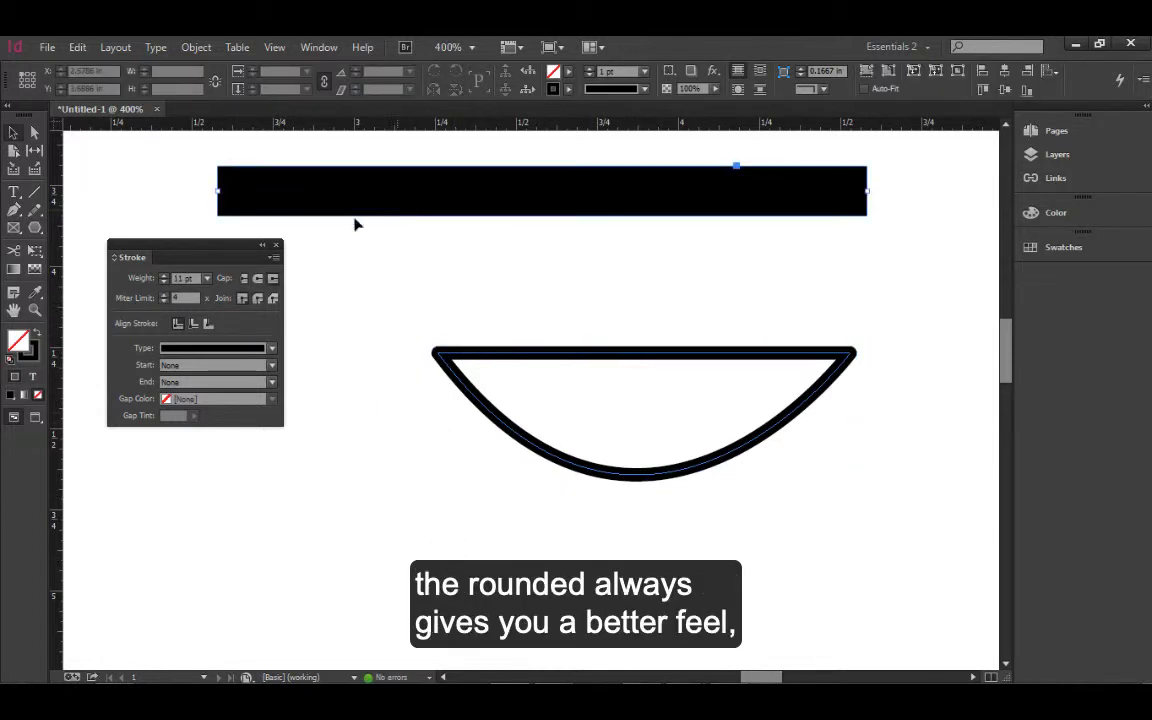
{"action": "left_click", "coordinate": [257, 278]}
{"action": "left_click", "coordinate": [386, 265]}
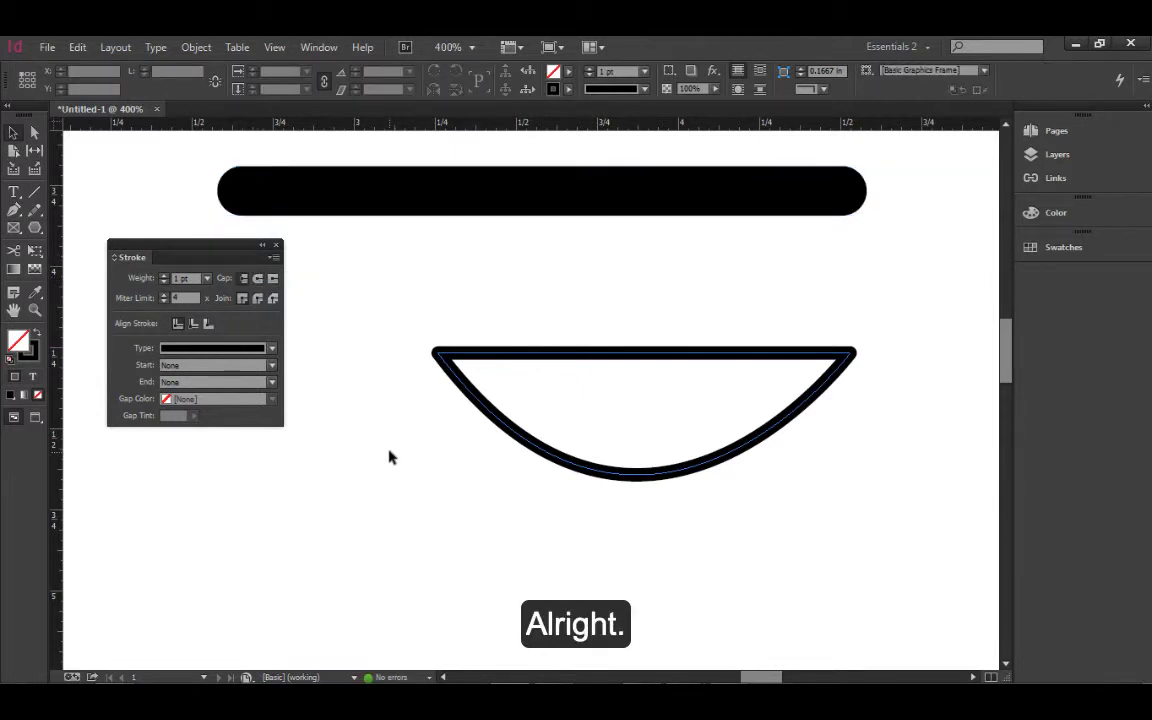
Restore the butt cap on the thick line and reduce its stroke weight to 4 pt.
{"action": "left_click", "coordinate": [522, 176]}
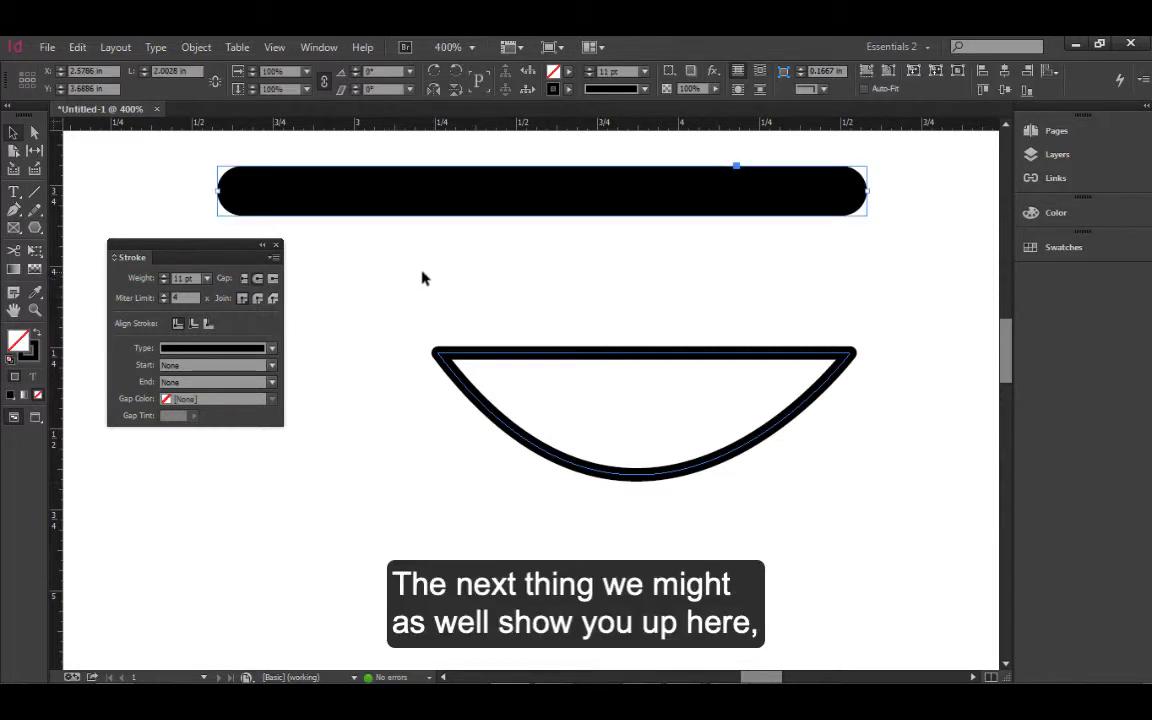
{"action": "left_click", "coordinate": [244, 279]}
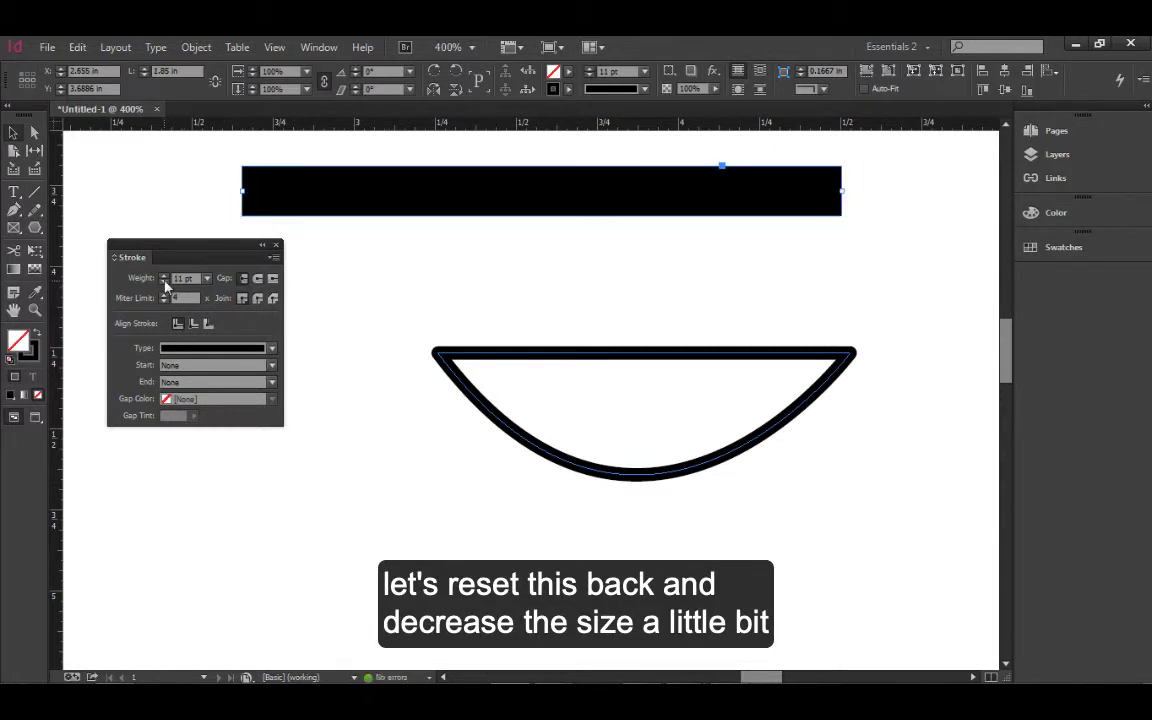
{"action": "left_click", "coordinate": [164, 282]}
{"action": "left_click", "coordinate": [164, 282]}
{"action": "left_click", "coordinate": [164, 282]}
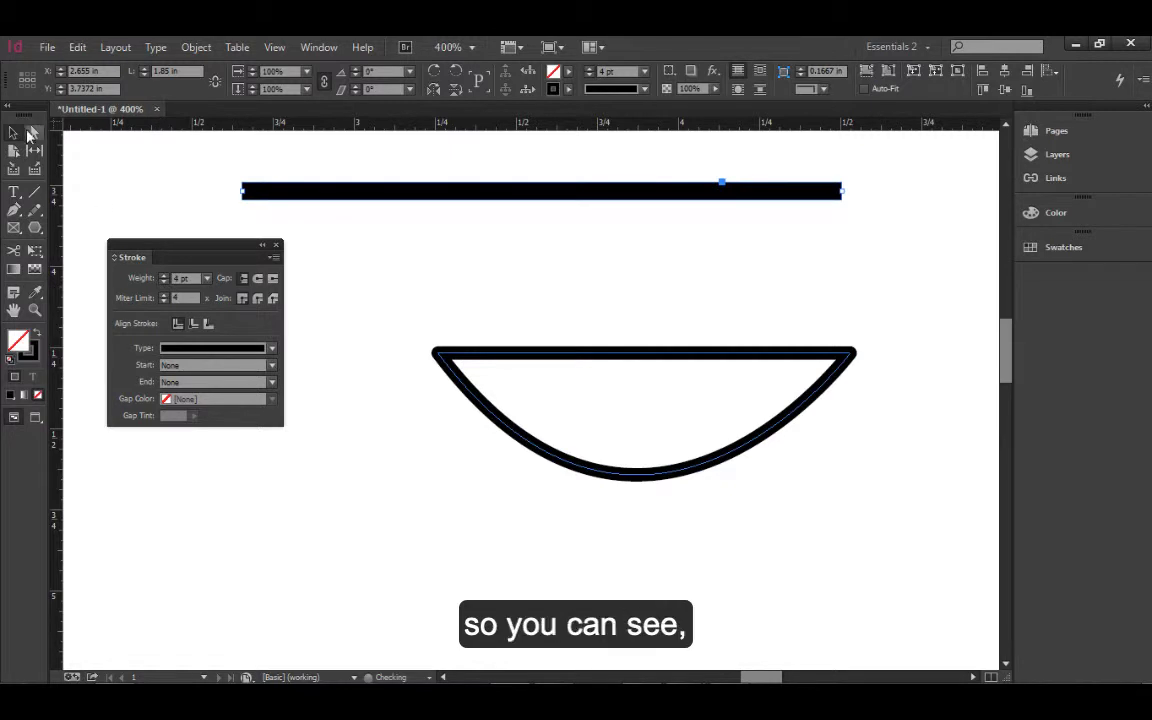
Move the 4 pt line about 0.3 in to the right, clear of the Stroke settings.
{"action": "left_click", "coordinate": [365, 198]}
{"action": "left_click", "coordinate": [362, 192]}
{"action": "left_click_drag", "start_coordinate": [360, 173], "coordinate": [419, 254]}
{"action": "scroll", "coordinate": [465, 250], "scroll_direction": "up", "scroll_amount": 1}
{"action": "left_click", "coordinate": [411, 262]}
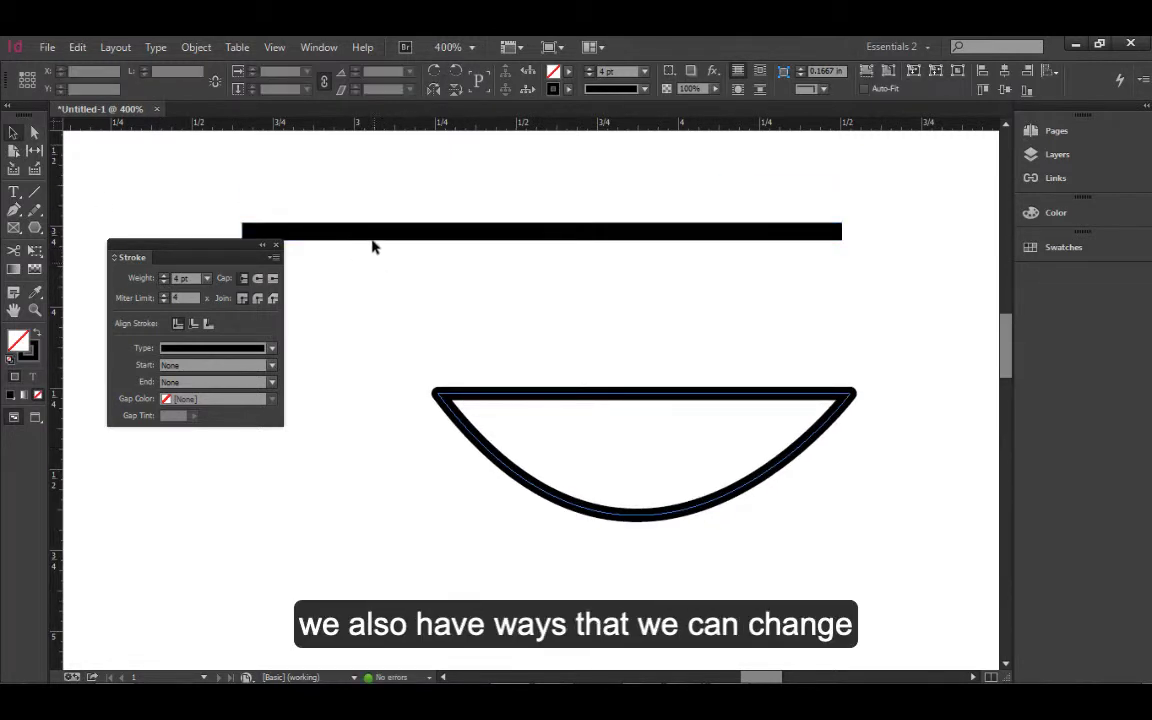
{"action": "left_click_drag", "start_coordinate": [388, 237], "coordinate": [490, 244]}
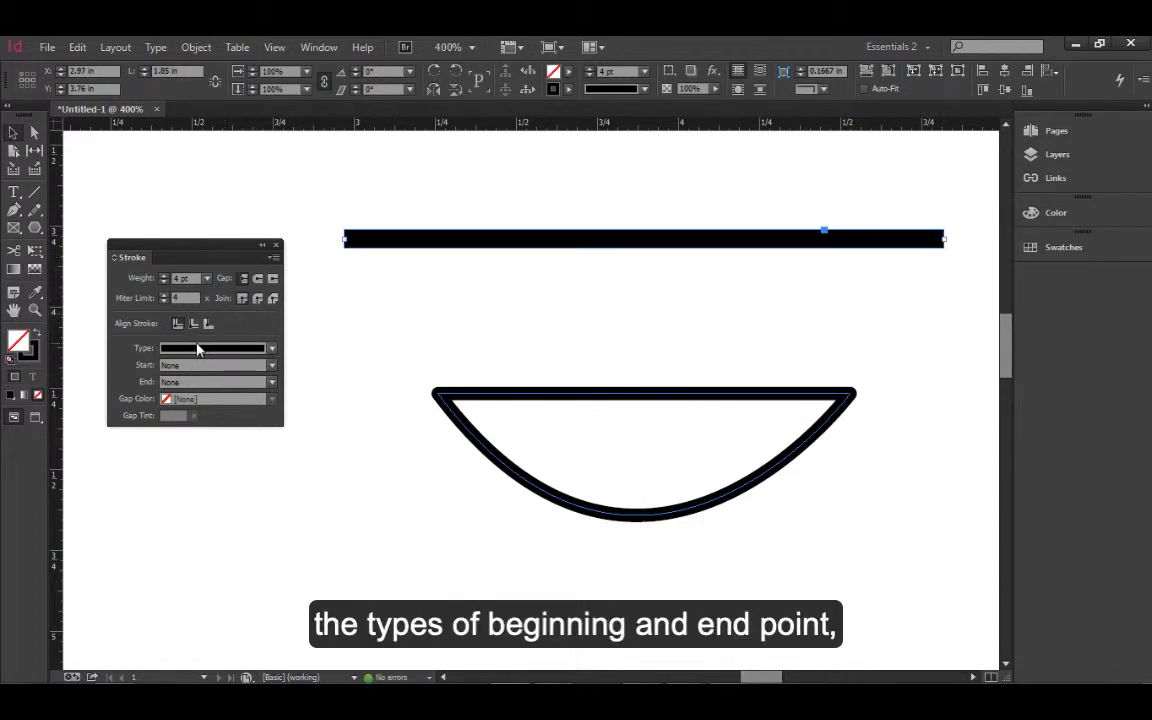
Try to set the line's stroke start shape to SquareSolid.
{"action": "left_click", "coordinate": [273, 258]}
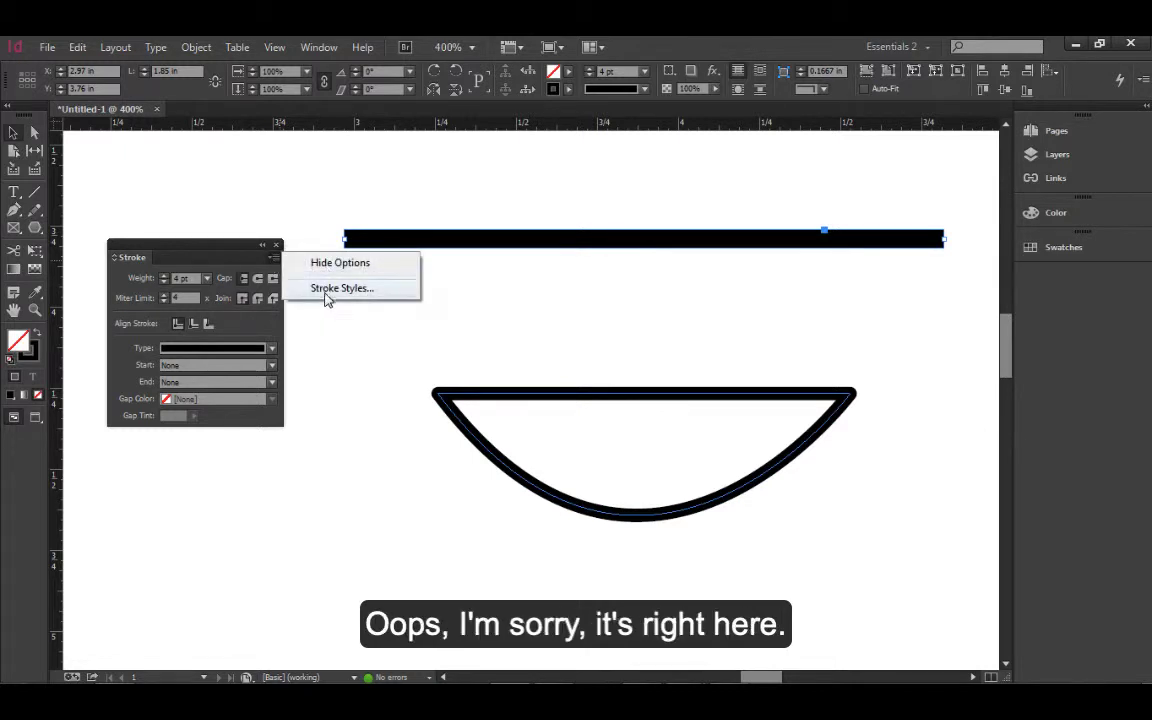
{"action": "left_click", "coordinate": [300, 358]}
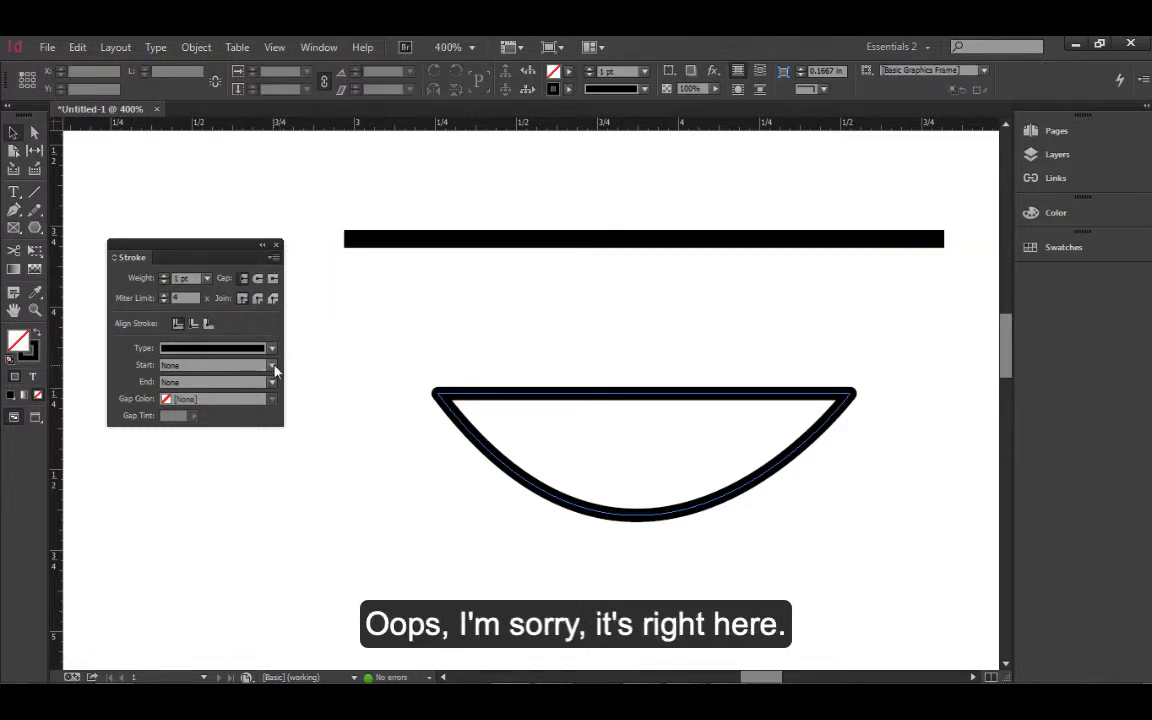
{"action": "left_click", "coordinate": [272, 366]}
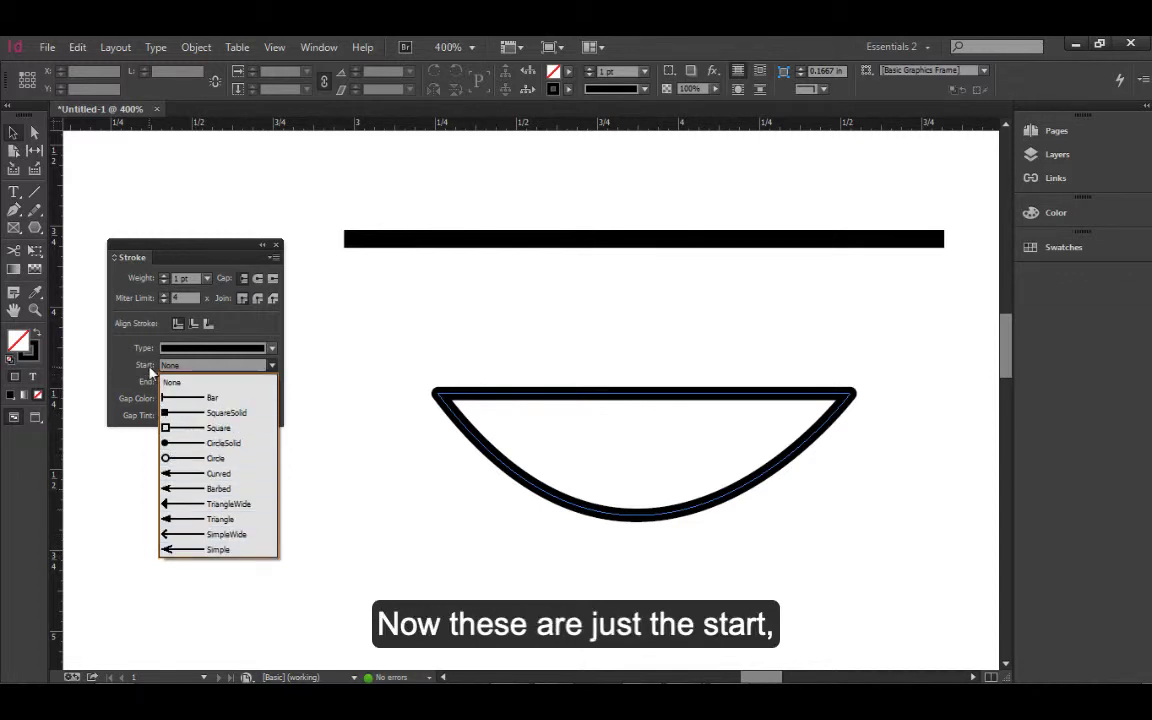
{"action": "left_click", "coordinate": [181, 413]}
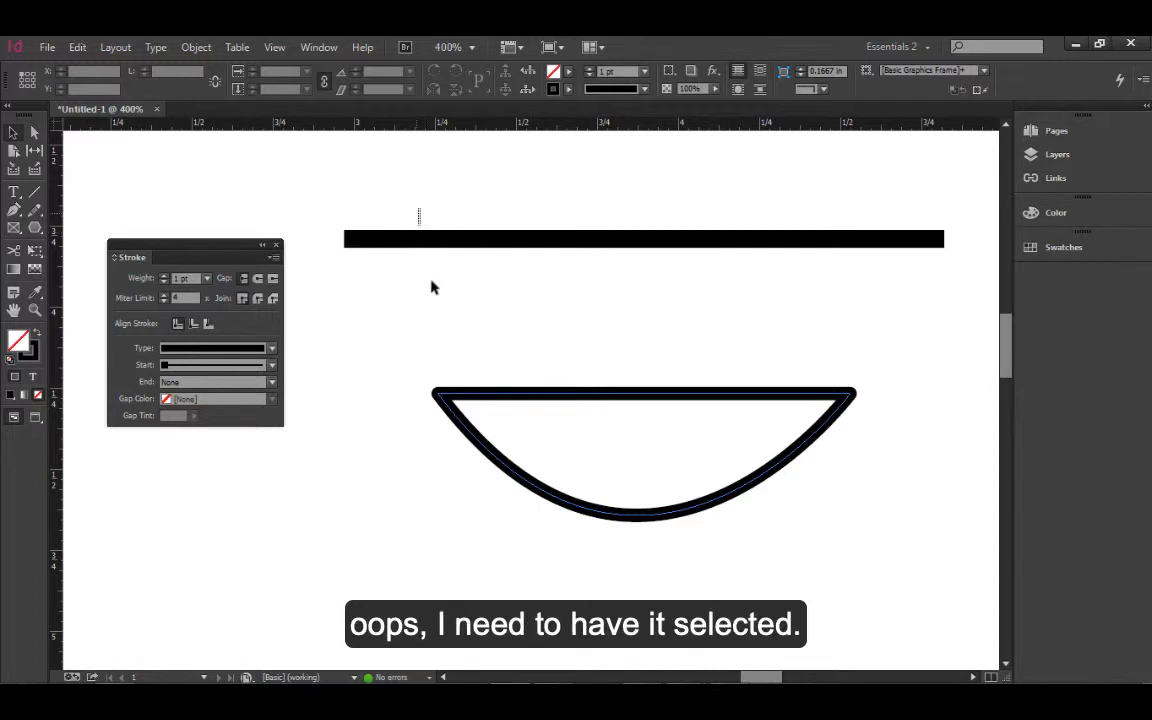
Set the 4 pt line's start shape to Square and its end shape to Circle, and deselect it.
{"action": "left_click", "coordinate": [432, 238]}
{"action": "left_click", "coordinate": [232, 366]}
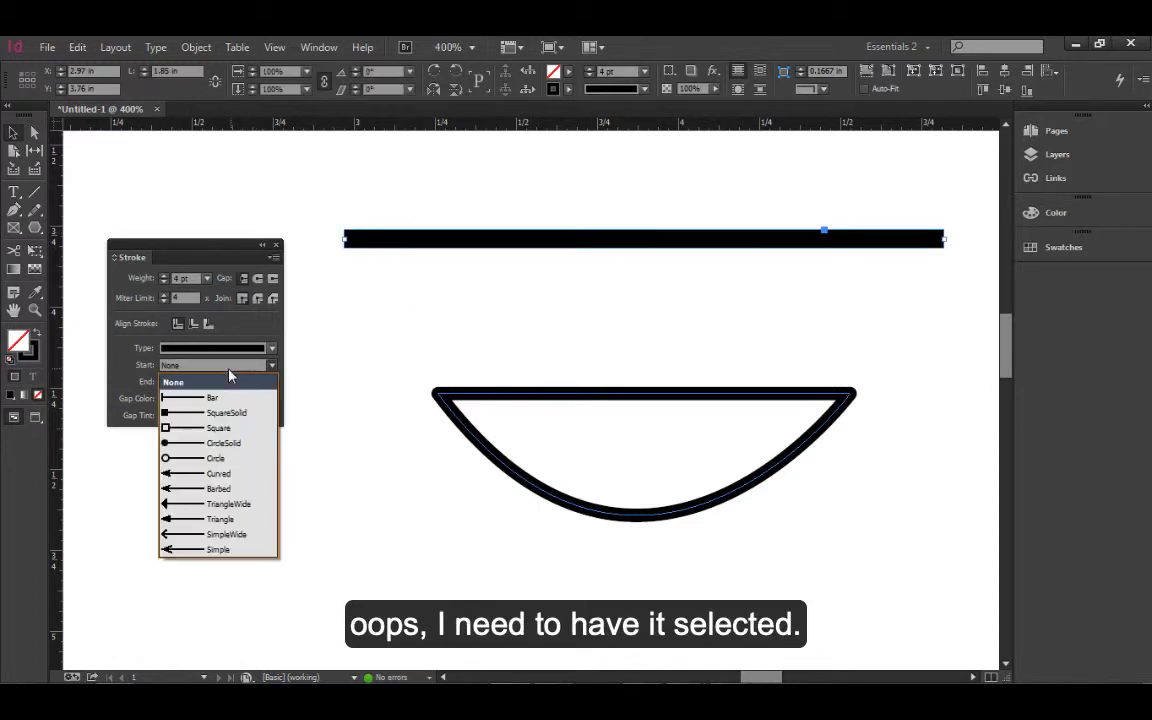
{"action": "left_click", "coordinate": [198, 431]}
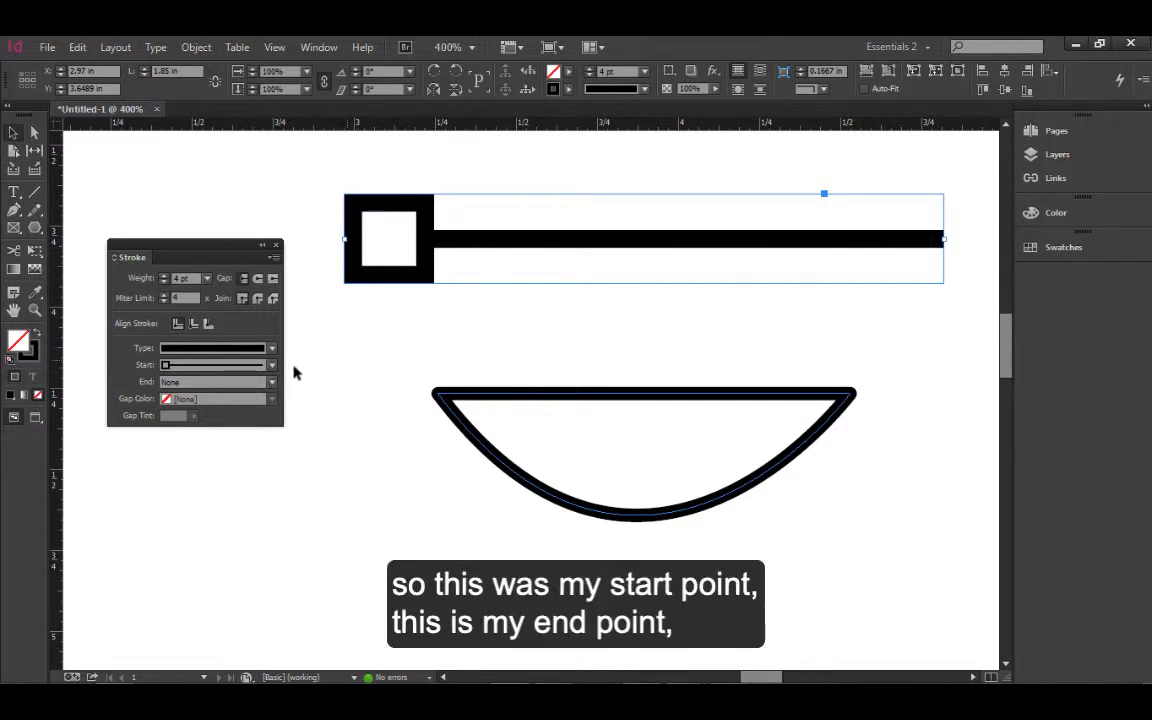
{"action": "left_click", "coordinate": [232, 382]}
{"action": "left_click", "coordinate": [215, 477]}
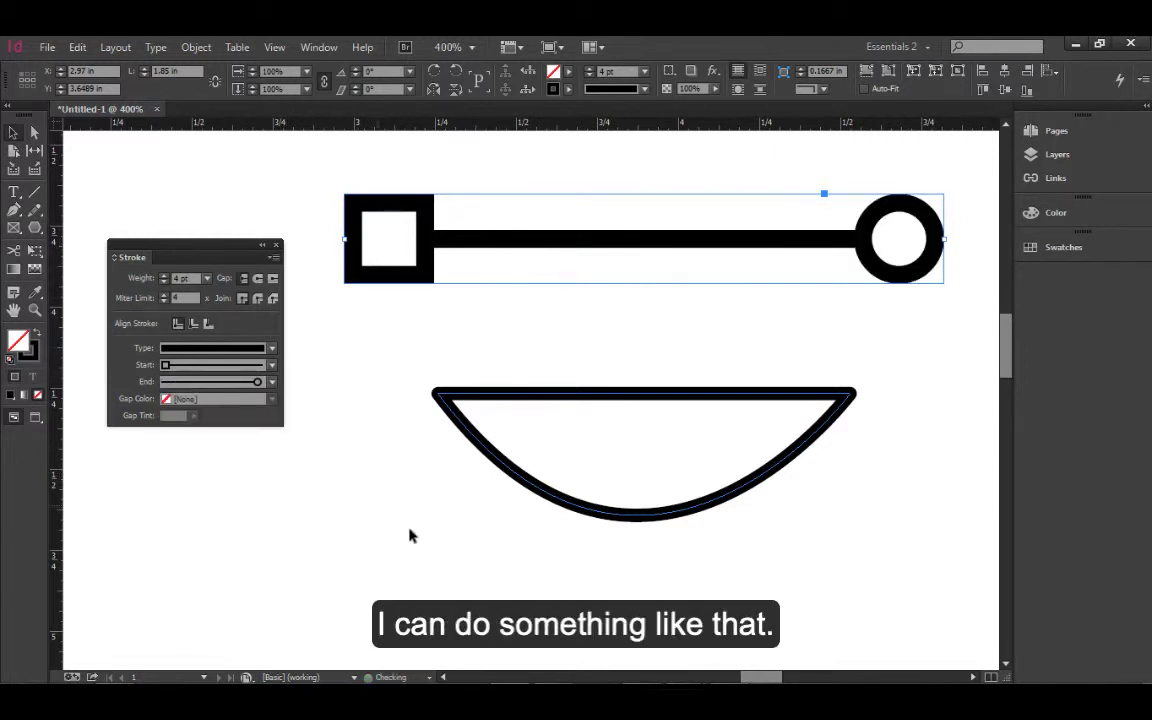
{"action": "left_click", "coordinate": [352, 416]}
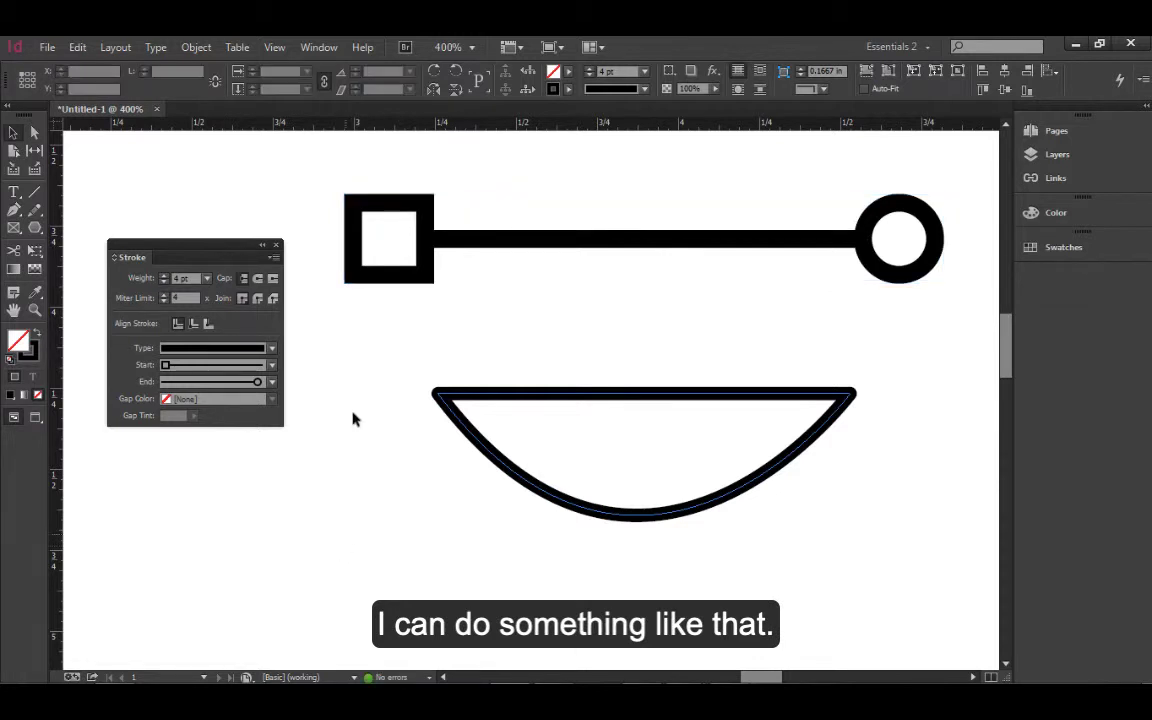
{"action": "left_click", "coordinate": [362, 192]}
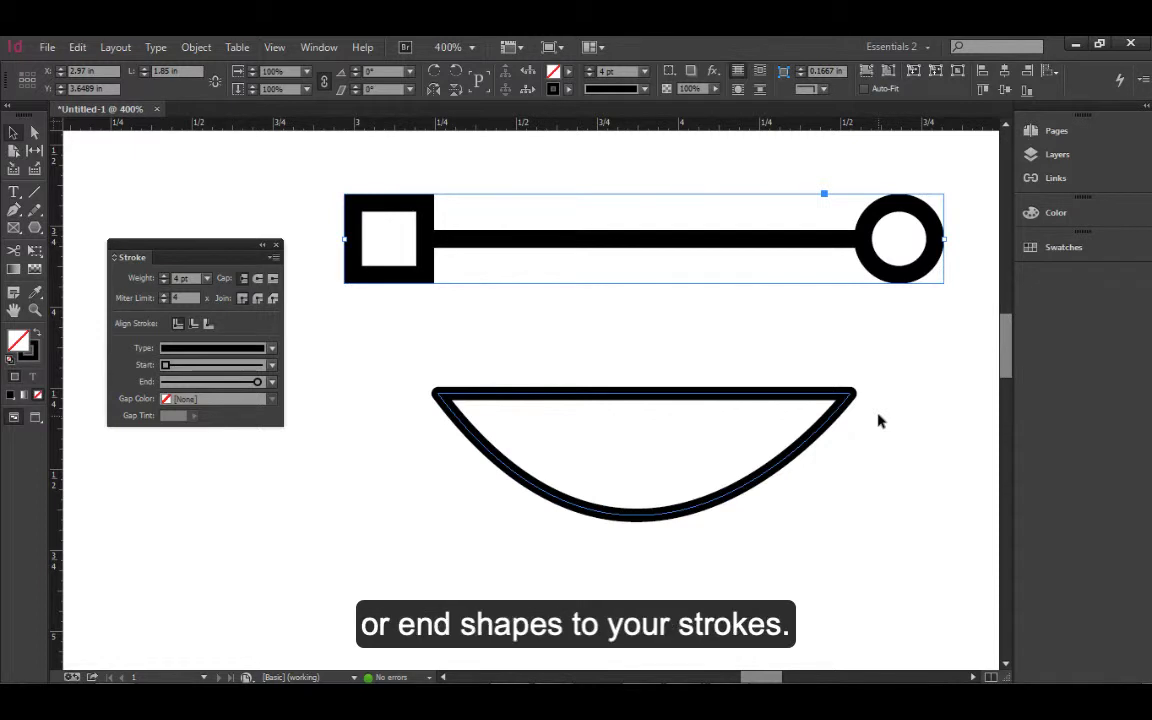
{"action": "left_click", "coordinate": [872, 545]}
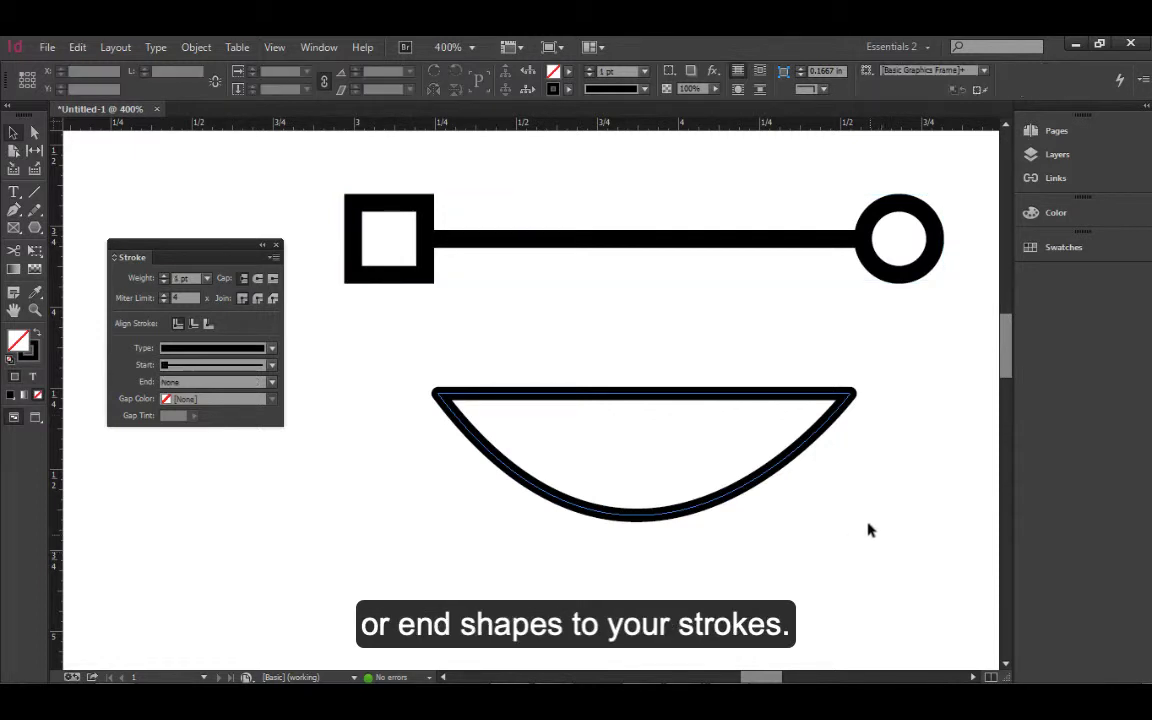
Select the square beside the triangle at the upper-left margin corner of the page.
{"action": "scroll", "coordinate": [879, 476], "scroll_direction": "up", "scroll_amount": 3}
{"action": "scroll", "coordinate": [928, 476], "scroll_direction": "right", "scroll_amount": 3}
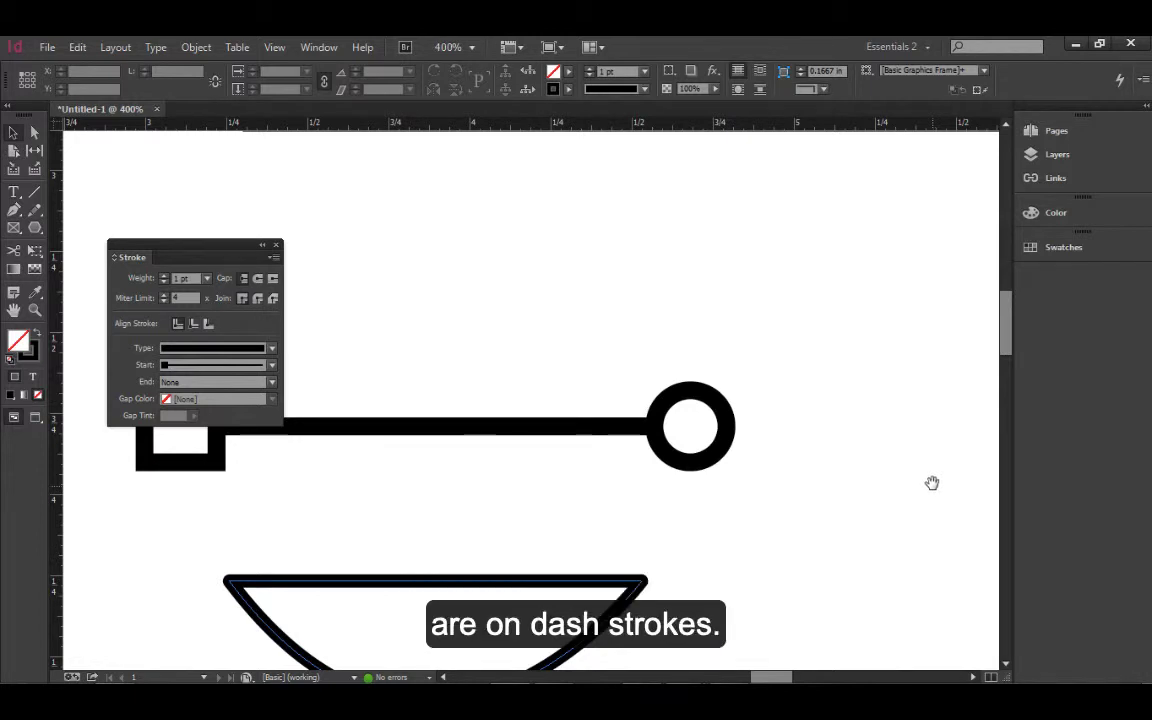
{"action": "left_click_drag", "start_coordinate": [937, 444], "coordinate": [832, 567]}
{"action": "left_click", "coordinate": [761, 450], "text": "ctrl+alt"}
{"action": "left_click", "coordinate": [760, 460], "text": "ctrl+alt"}
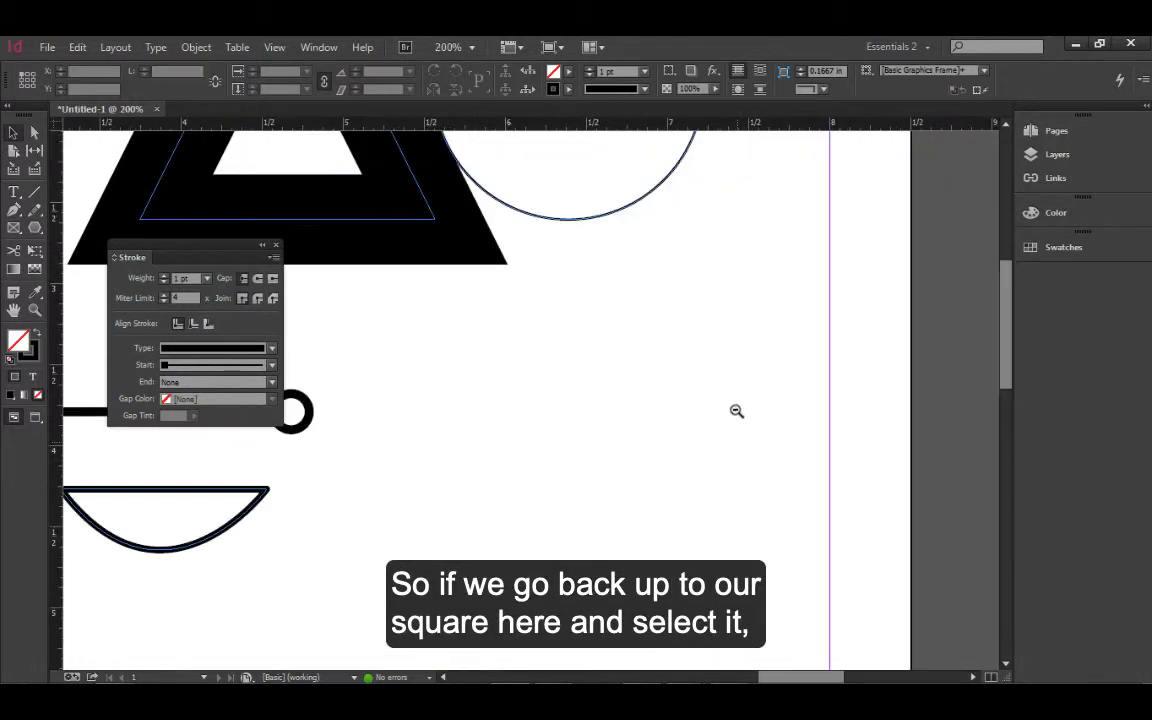
{"action": "left_click_drag", "start_coordinate": [735, 409], "coordinate": [995, 560]}
{"action": "left_click_drag", "start_coordinate": [665, 542], "coordinate": [892, 640]}
{"action": "left_click", "coordinate": [616, 540]}
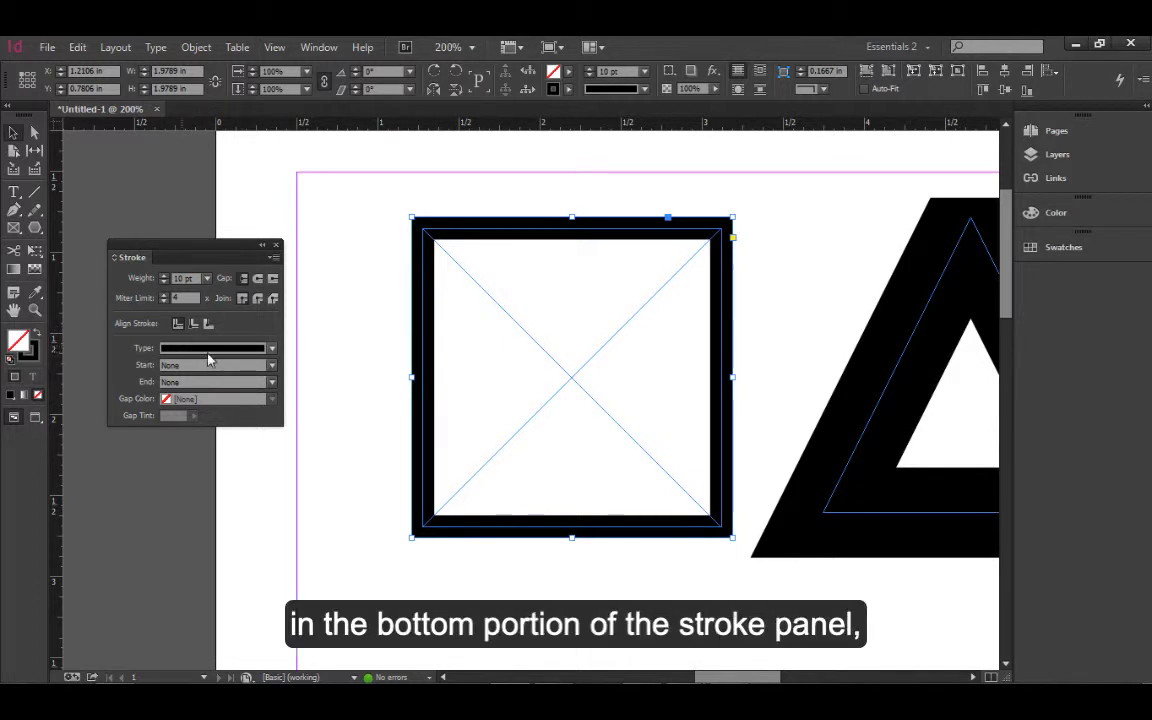
Try the Thick - Thick stroke type on the square, followed by Thick - Thin.
{"action": "left_click", "coordinate": [273, 350]}
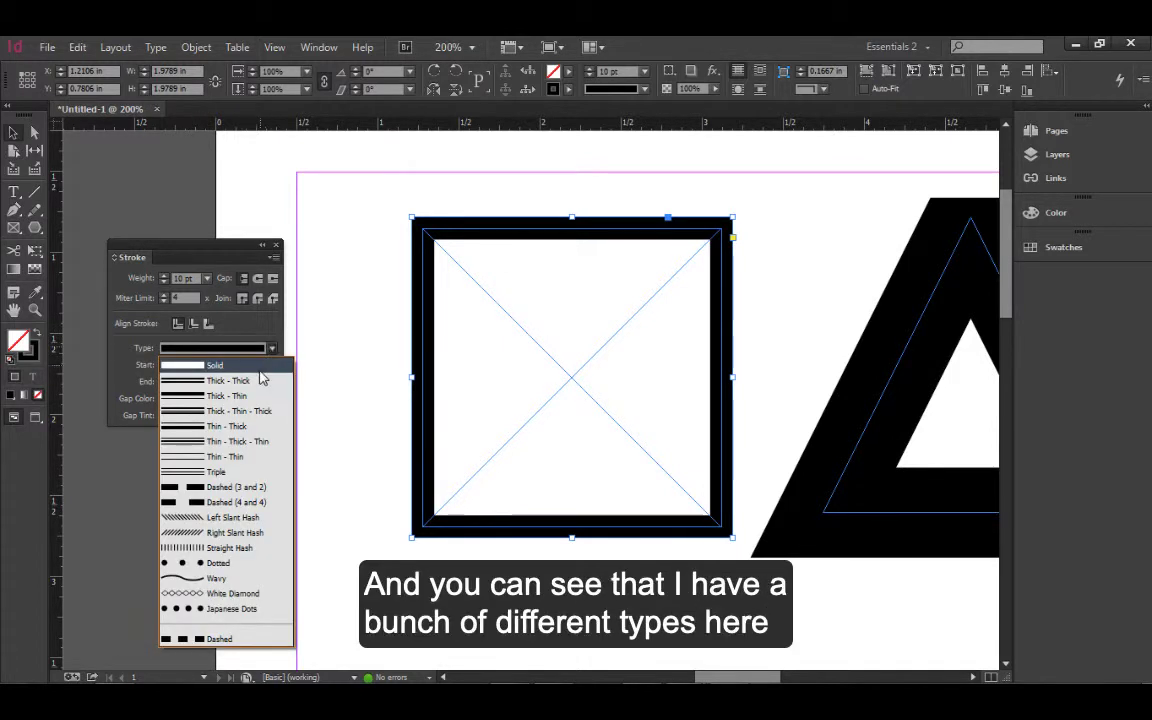
{"action": "left_click", "coordinate": [257, 381]}
{"action": "left_click", "coordinate": [271, 349]}
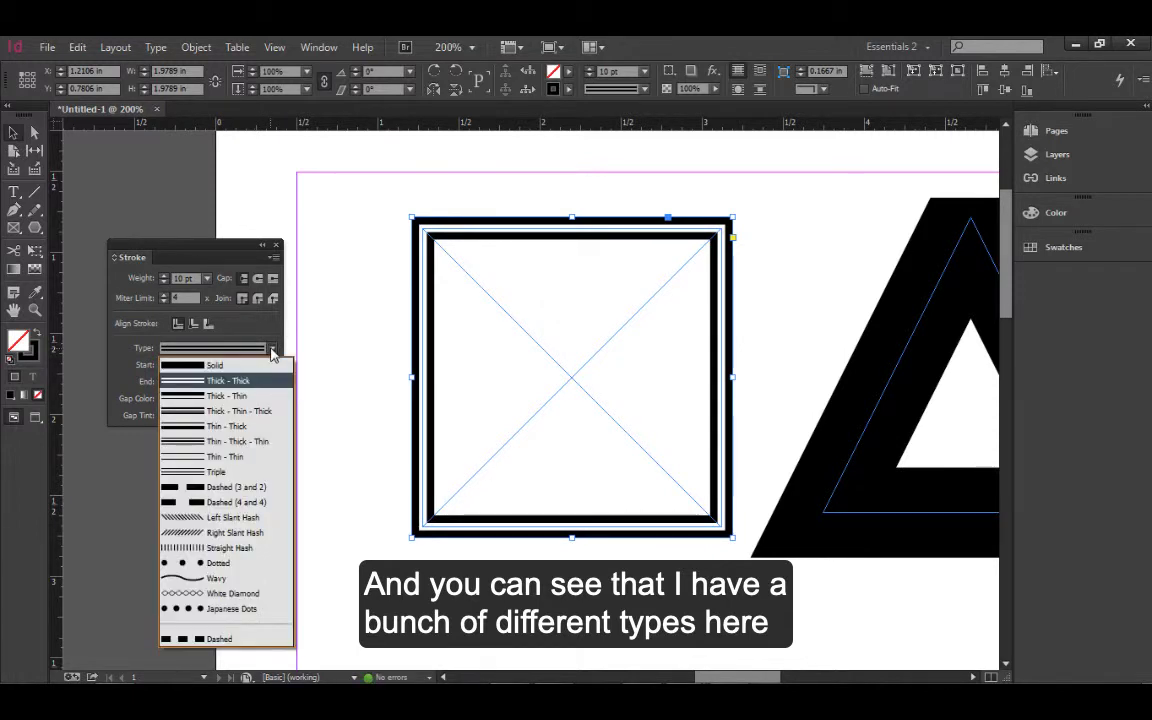
{"action": "left_click", "coordinate": [237, 441]}
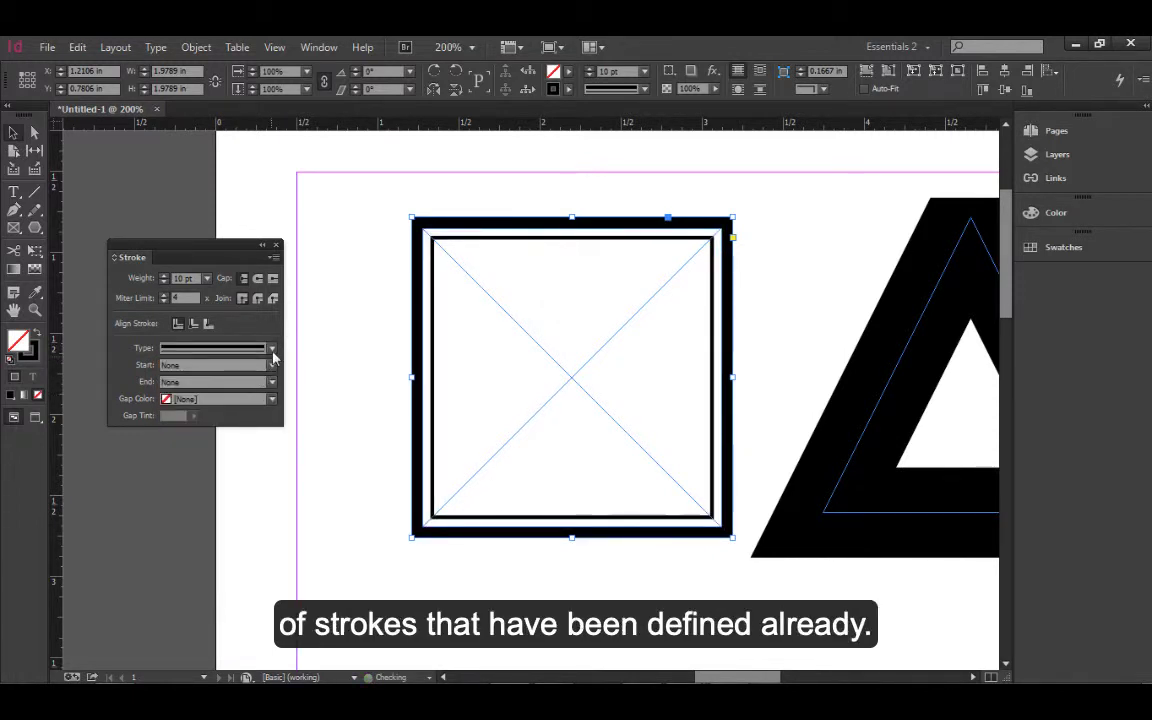
Apply the Dashed (3 and 2) stroke type to the square with gap color C=0 M=100 Y=0 K=0, and deselect it.
{"action": "left_click", "coordinate": [271, 349]}
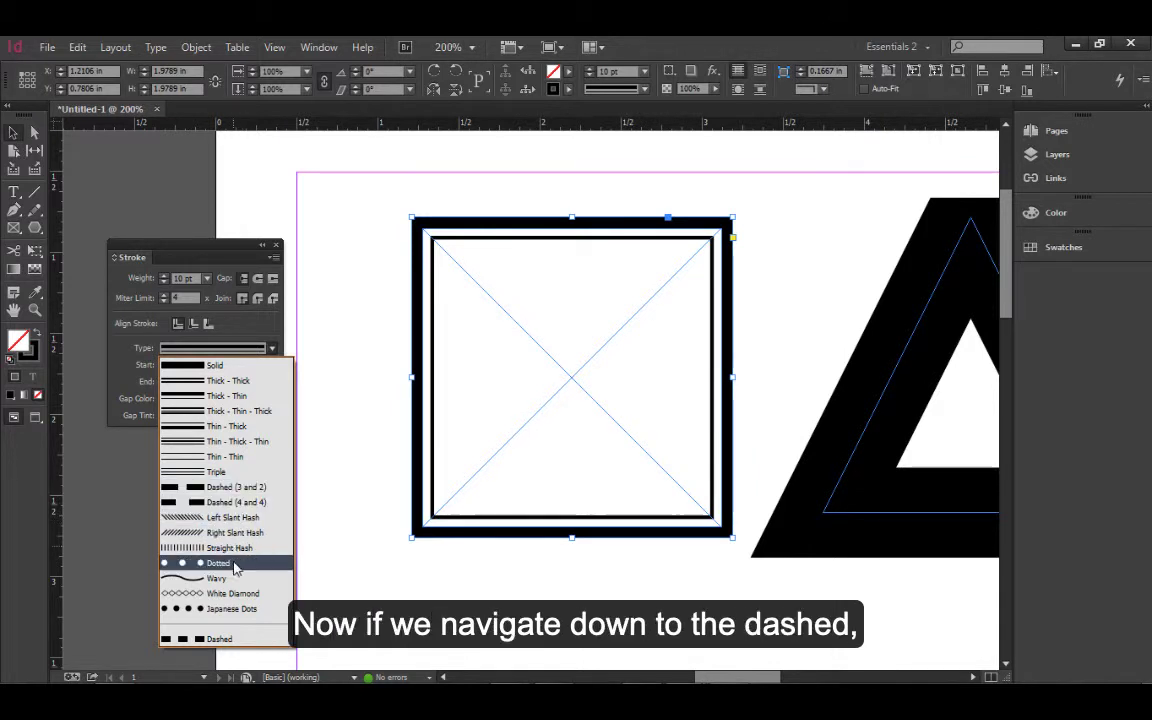
{"action": "left_click", "coordinate": [221, 490]}
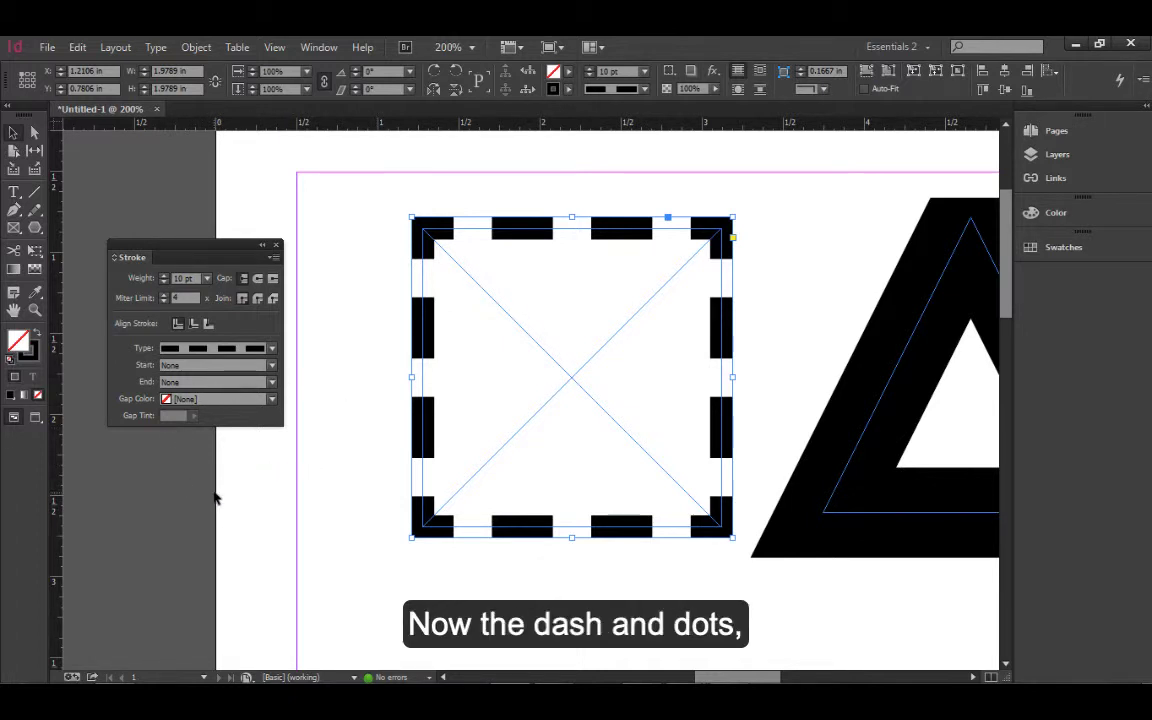
{"action": "left_click", "coordinate": [168, 401]}
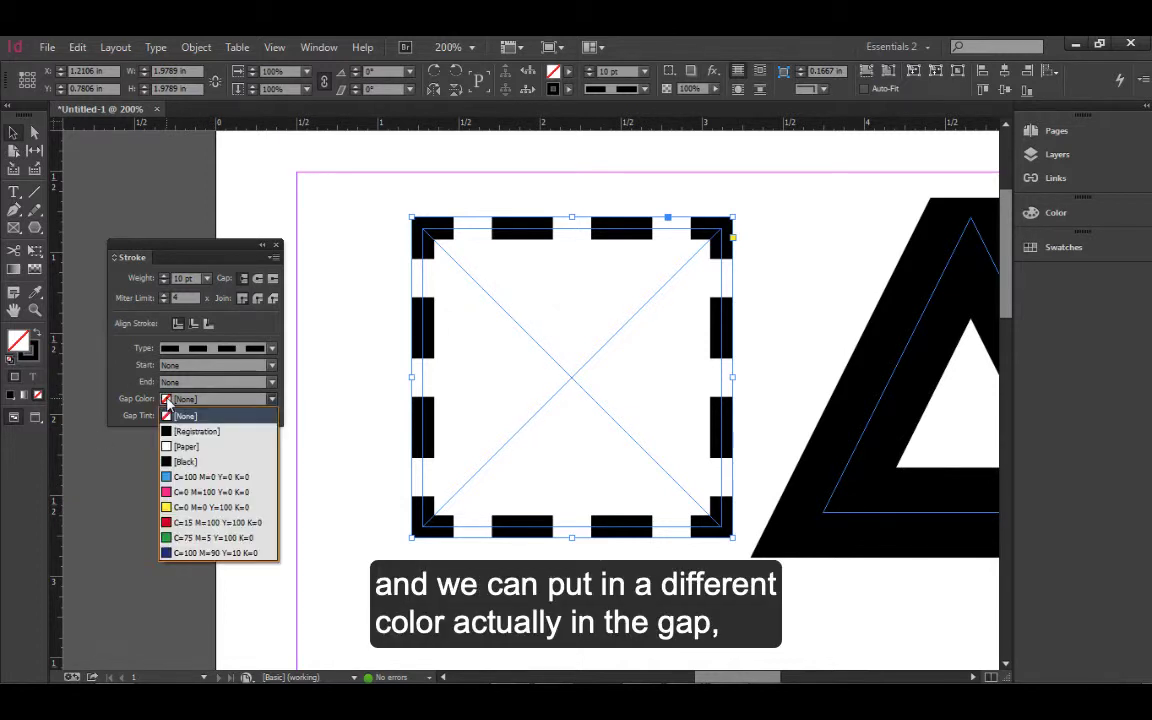
{"action": "left_click", "coordinate": [178, 492]}
{"action": "left_click", "coordinate": [380, 594]}
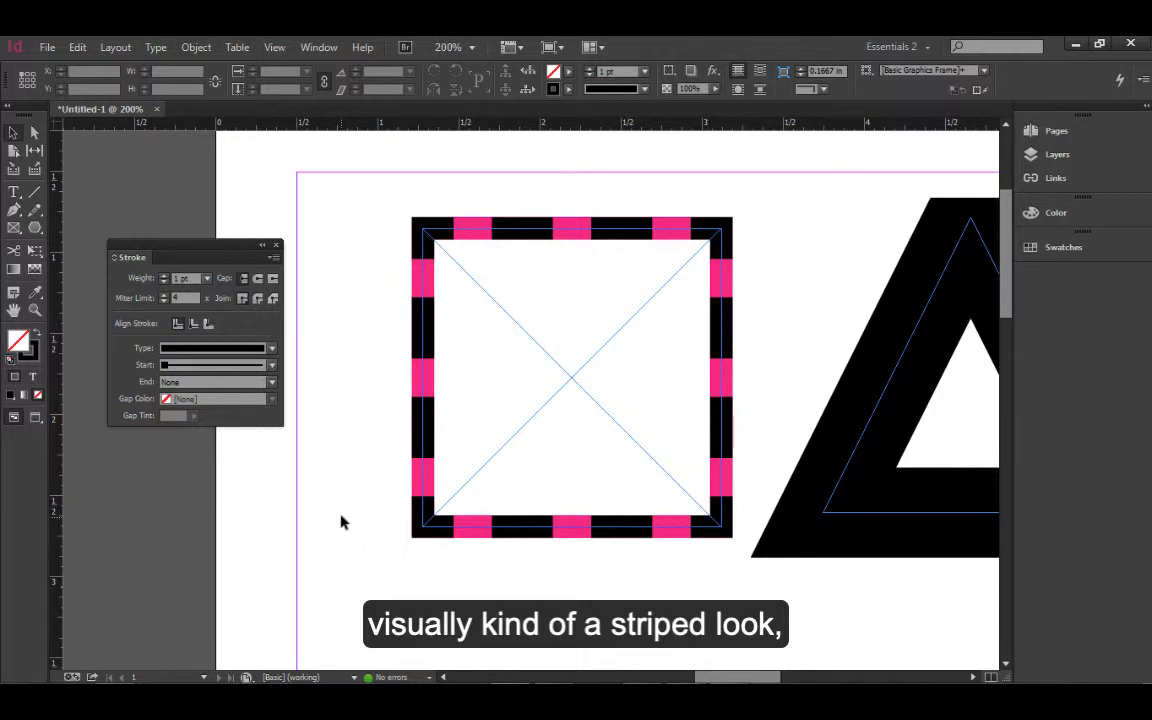
Lower the square's gap tint to 40% to preview a lighter pink, and raise it to 100%.
{"action": "left_click", "coordinate": [412, 395]}
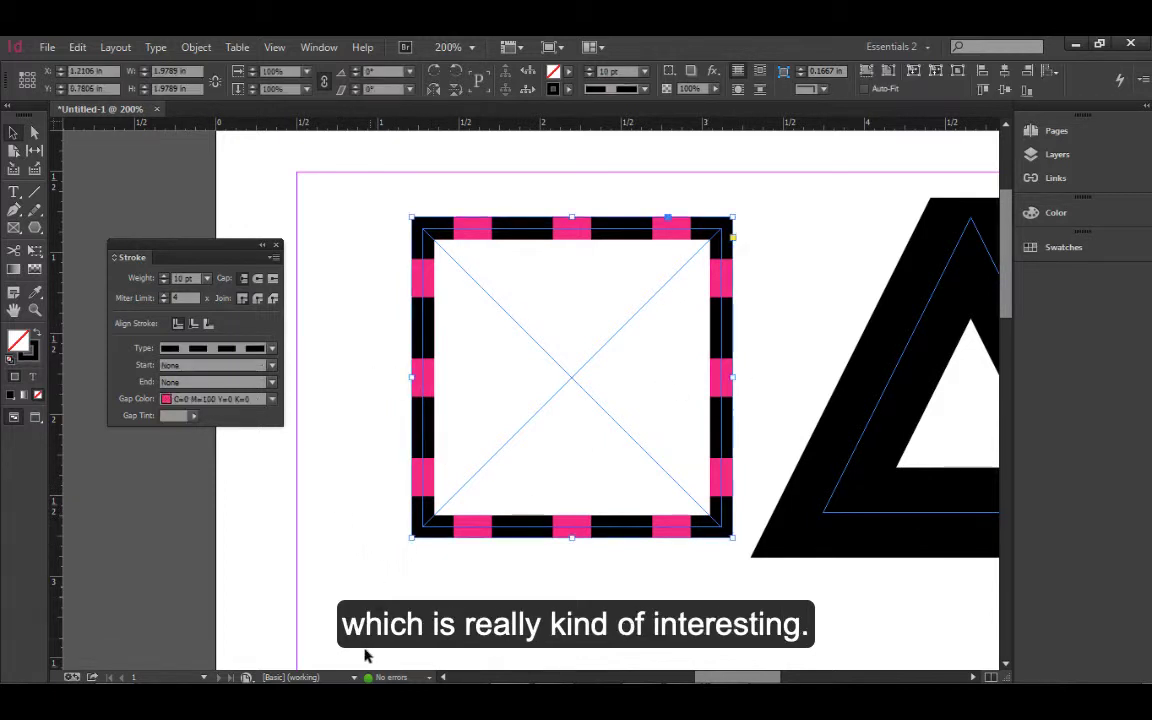
{"action": "left_click", "coordinate": [194, 416]}
{"action": "left_click_drag", "start_coordinate": [191, 434], "coordinate": [152, 434]}
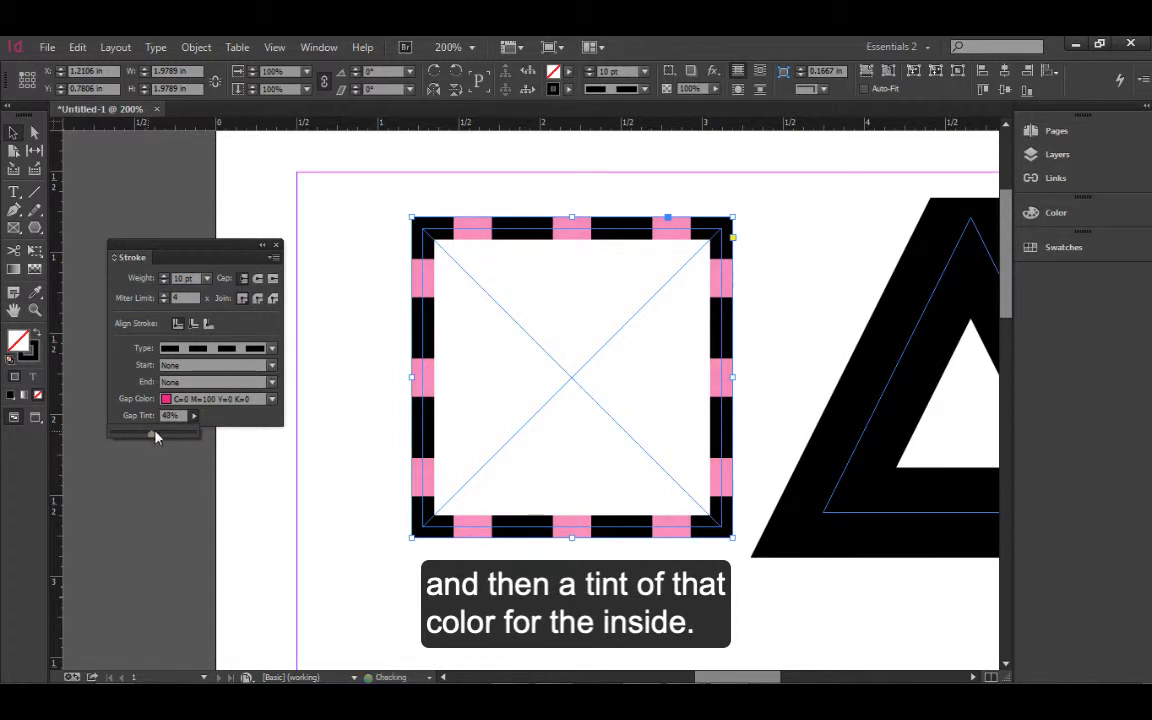
{"action": "left_click_drag", "start_coordinate": [155, 436], "coordinate": [216, 442]}
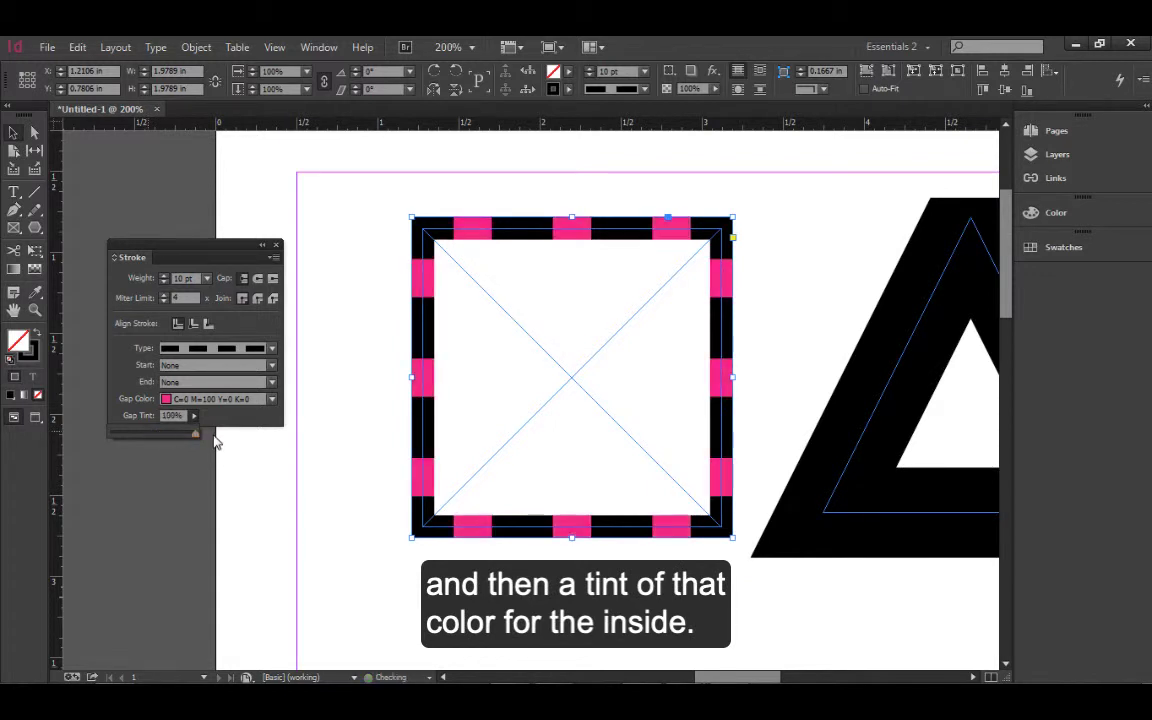
Apply the custom Dashed stroke type, the one with editable dash and gap lengths, to the square.
{"action": "left_click", "coordinate": [271, 349]}
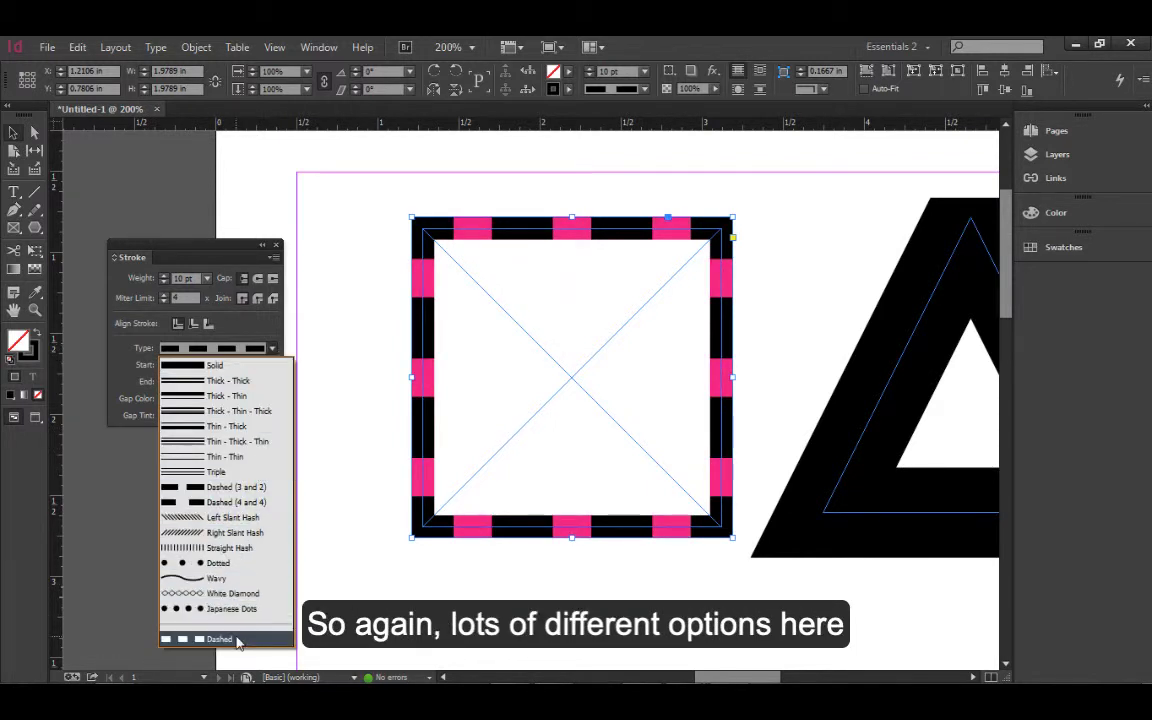
{"action": "left_click", "coordinate": [222, 638]}
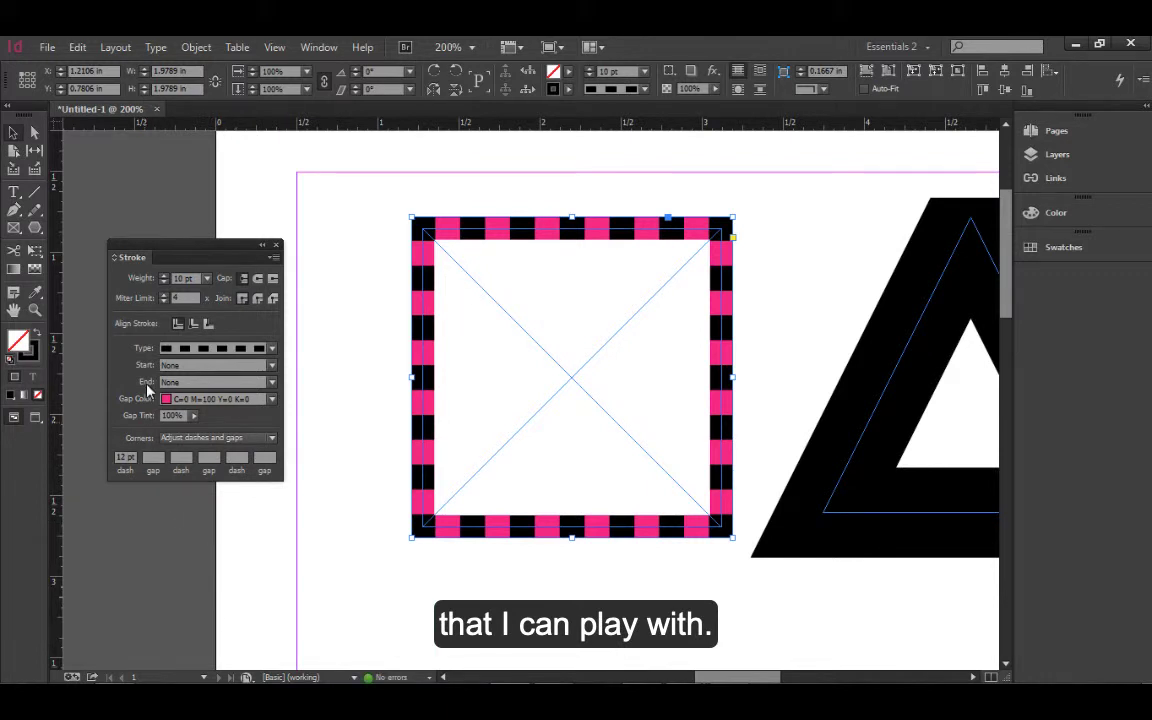
{"action": "left_click", "coordinate": [272, 350]}
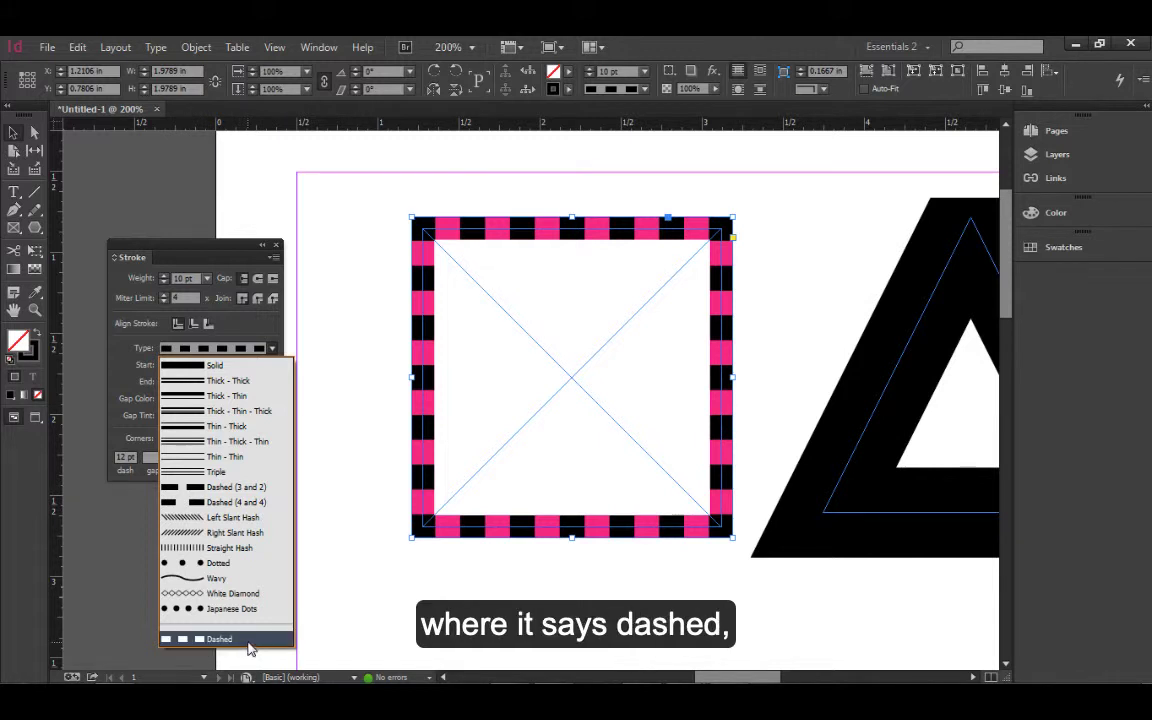
{"action": "left_click", "coordinate": [250, 640]}
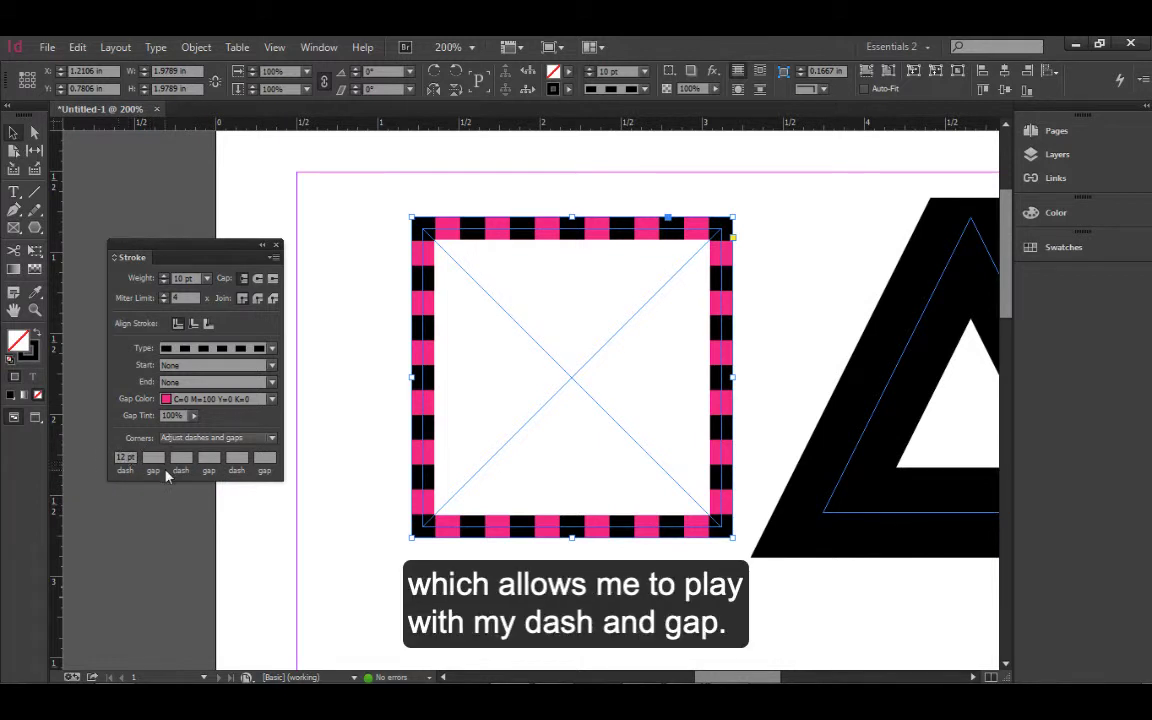
Try the None and Adjust gaps corner options on the square's dashed stroke, and settle on Adjust dashes.
{"action": "left_click", "coordinate": [272, 440]}
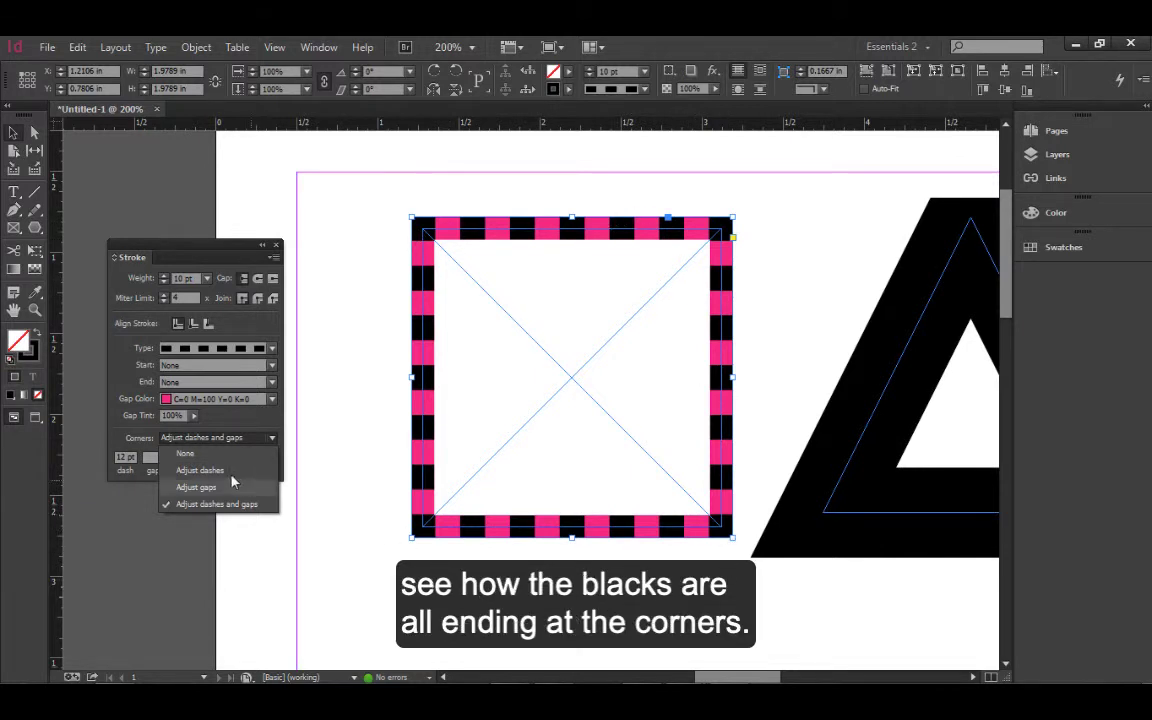
{"action": "left_click", "coordinate": [188, 453]}
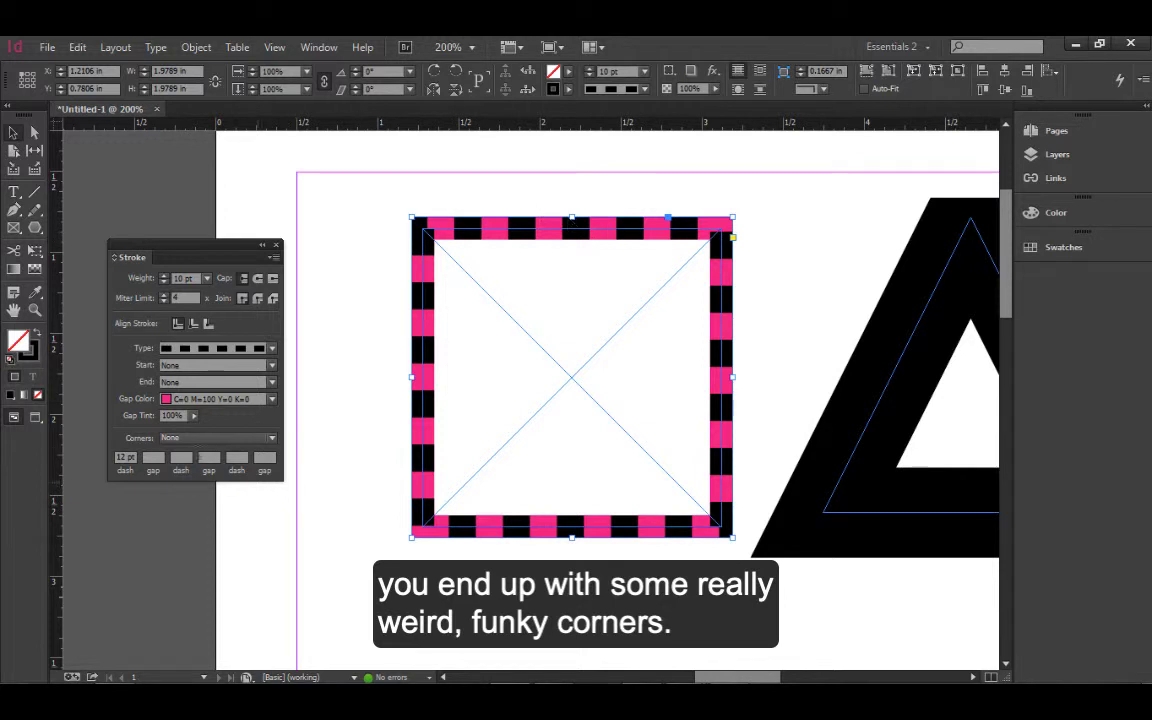
{"action": "left_click", "coordinate": [234, 440]}
{"action": "left_click", "coordinate": [218, 488]}
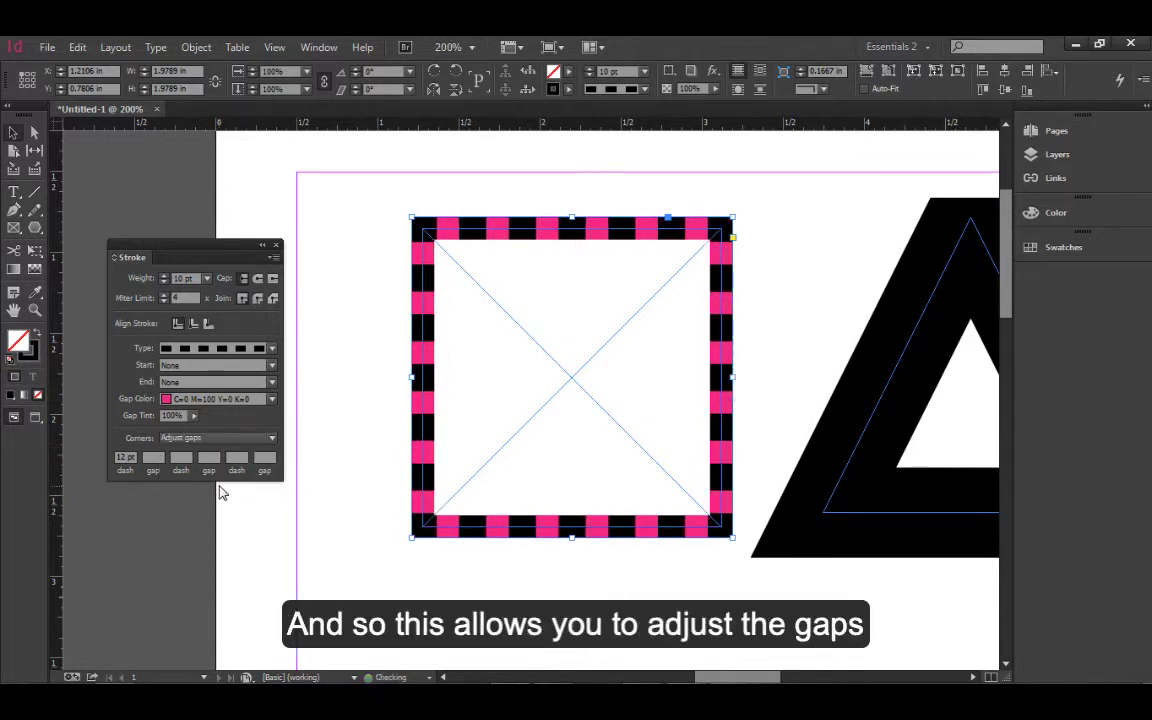
{"action": "left_click", "coordinate": [221, 440]}
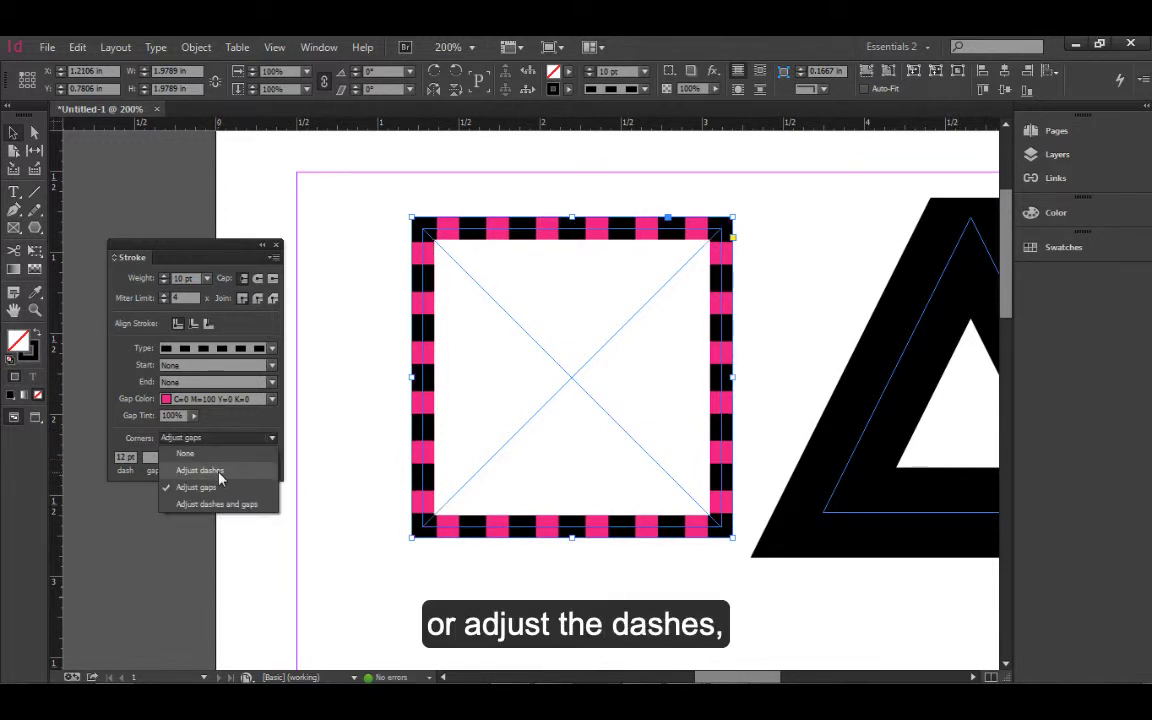
{"action": "left_click", "coordinate": [221, 472]}
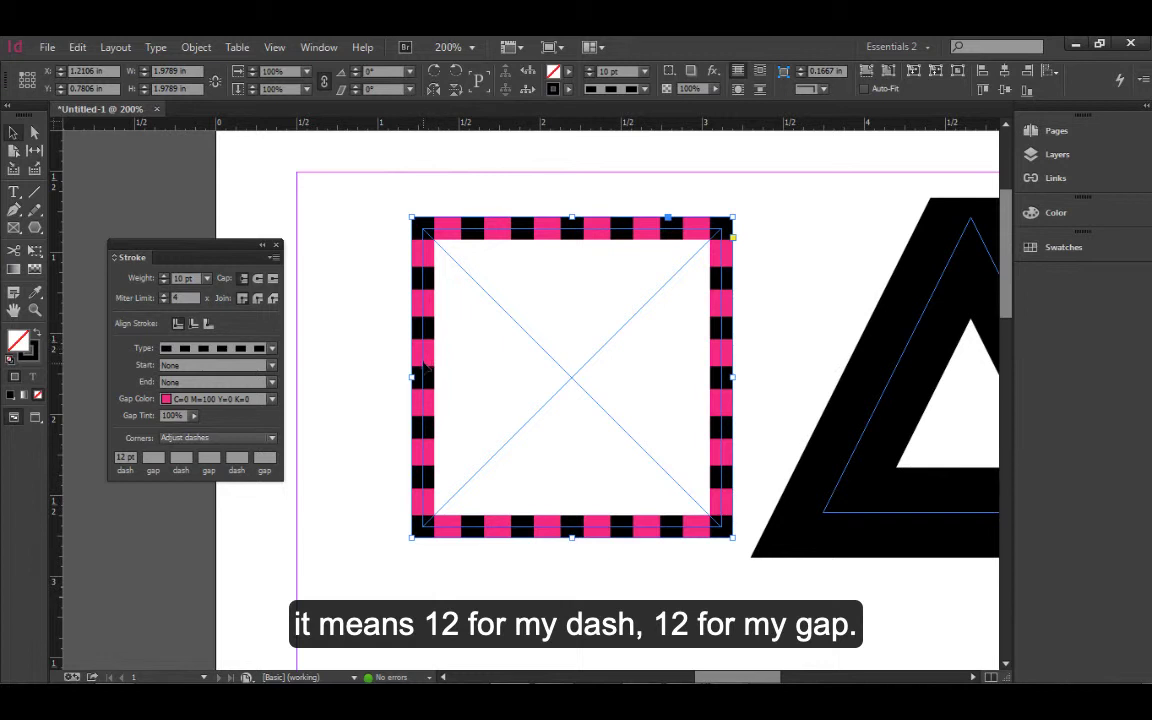
Set the first gap of the square's dashed stroke to 6 pt and the second dash to 6 pt.
{"action": "left_click", "coordinate": [149, 457]}
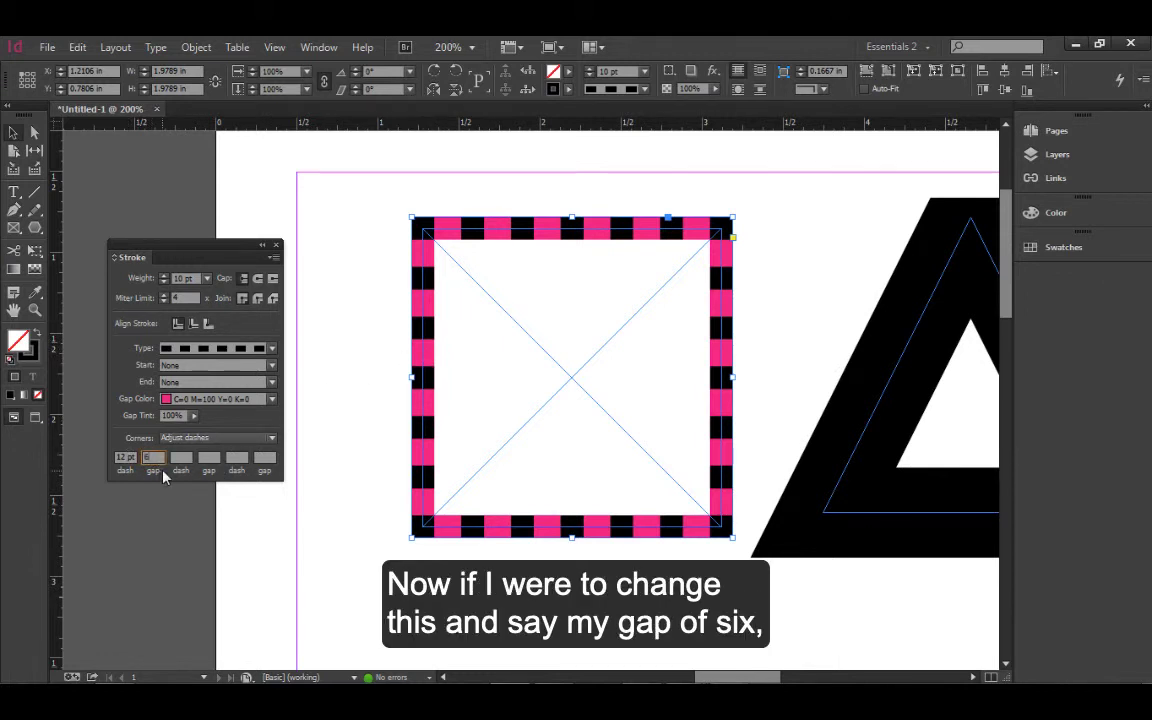
{"action": "type", "text": "6"}
{"action": "key", "text": "Tab"}
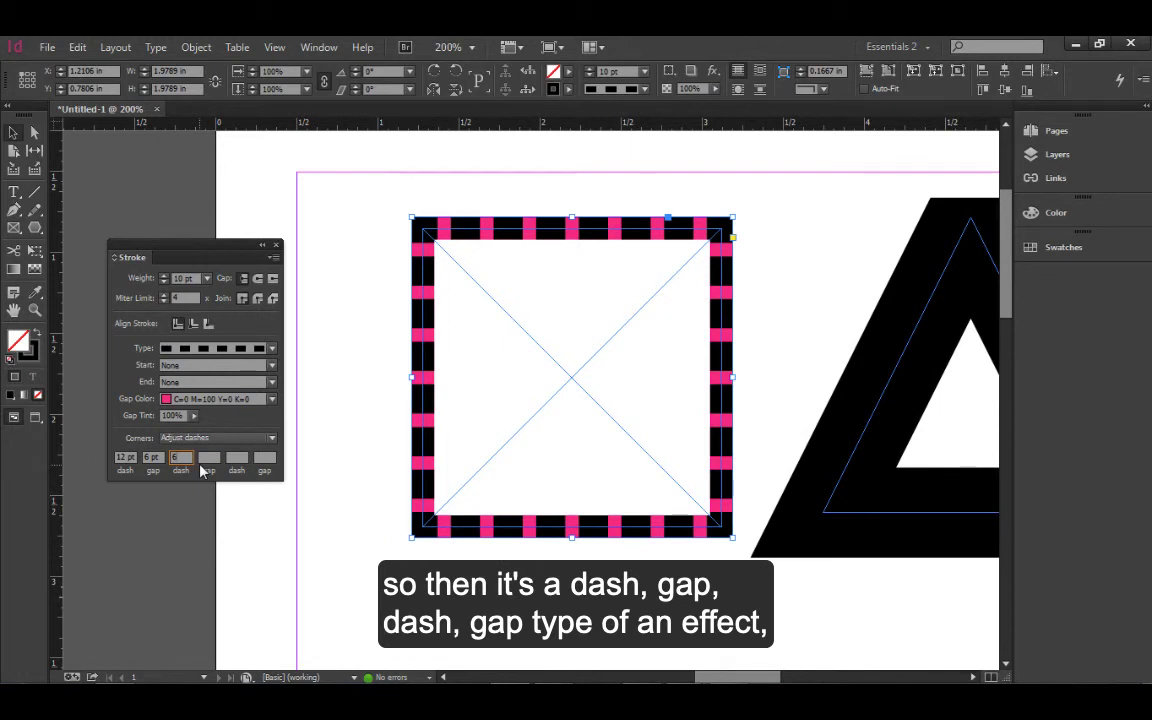
{"action": "key", "text": "Tab"}
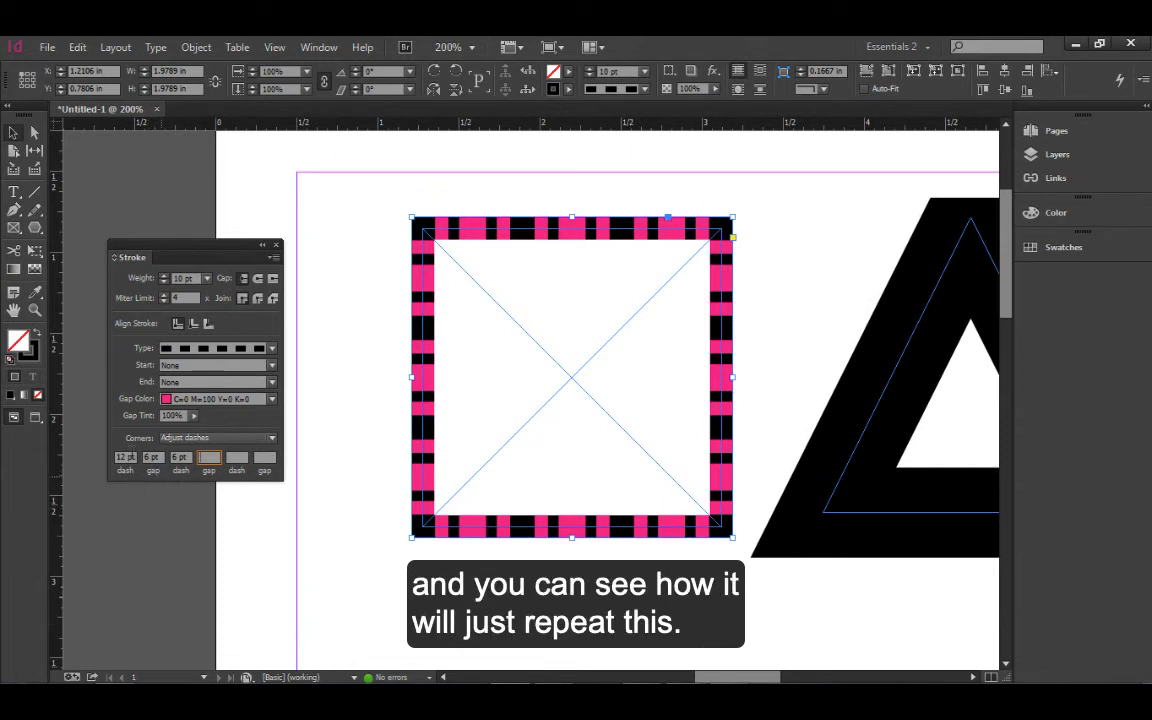
Clear the second dash value and the first gap value of the square's dashed stroke, keeping only the first dash.
{"action": "left_click", "coordinate": [181, 457]}
{"action": "key", "text": "BackSpace"}
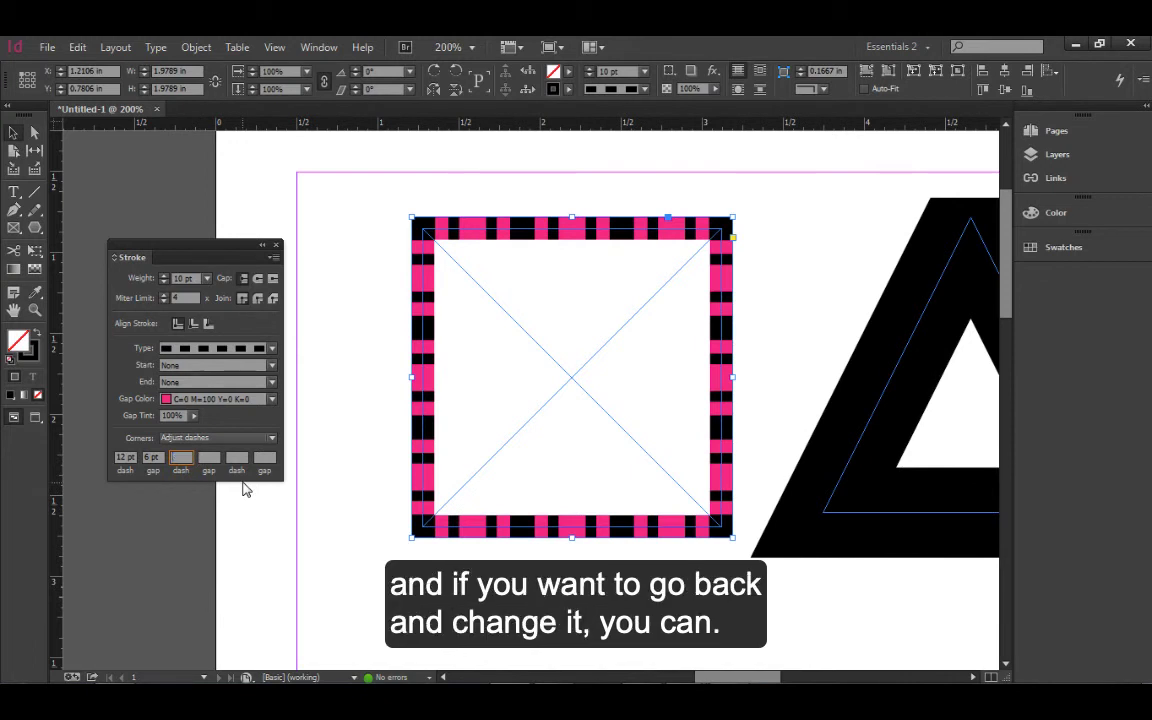
{"action": "key", "text": "Tab"}
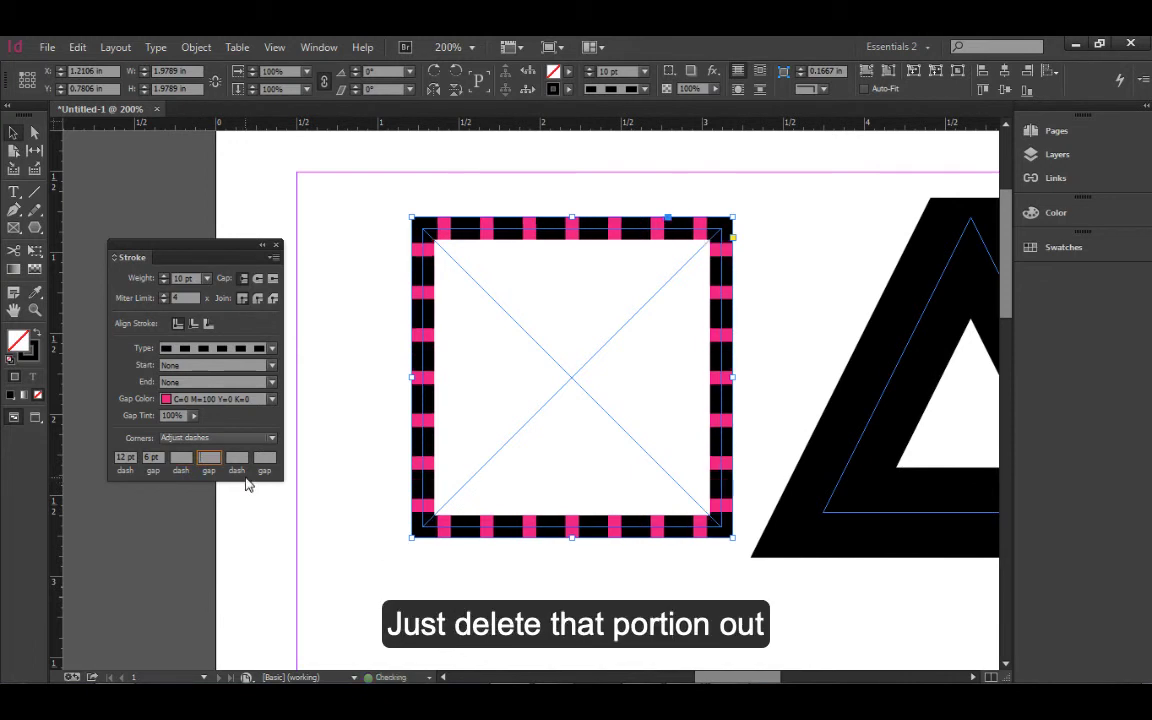
{"action": "left_click_drag", "start_coordinate": [148, 457], "coordinate": [166, 458]}
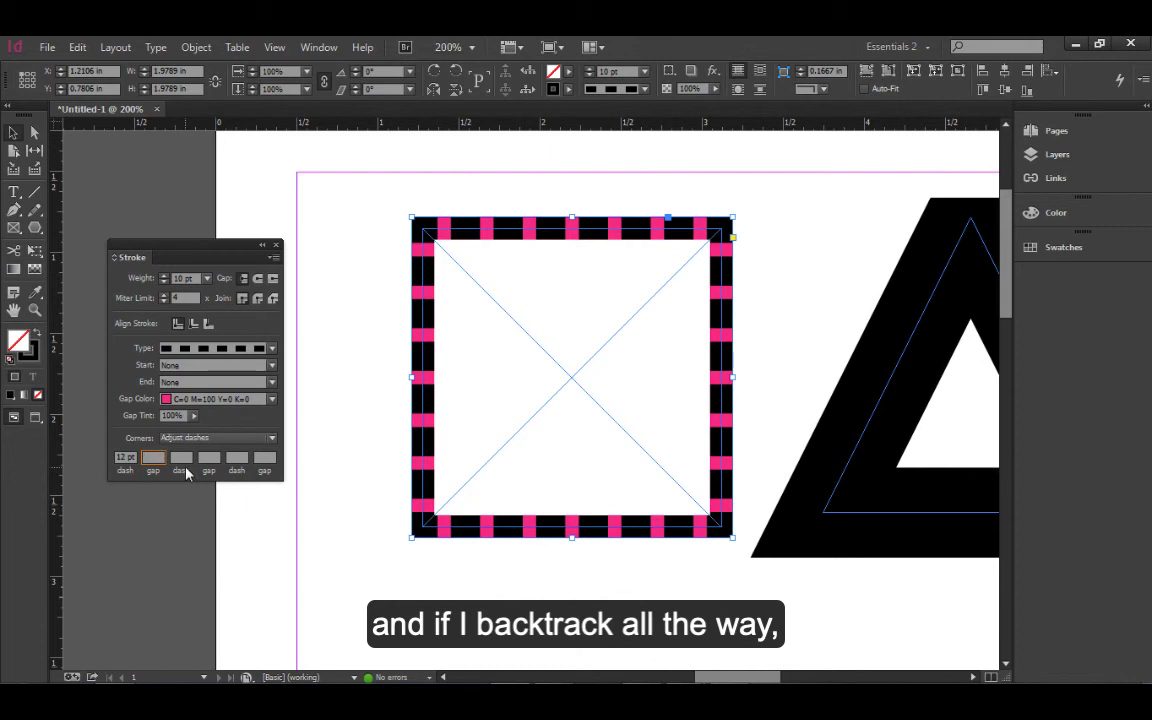
{"action": "key", "text": "Tab"}
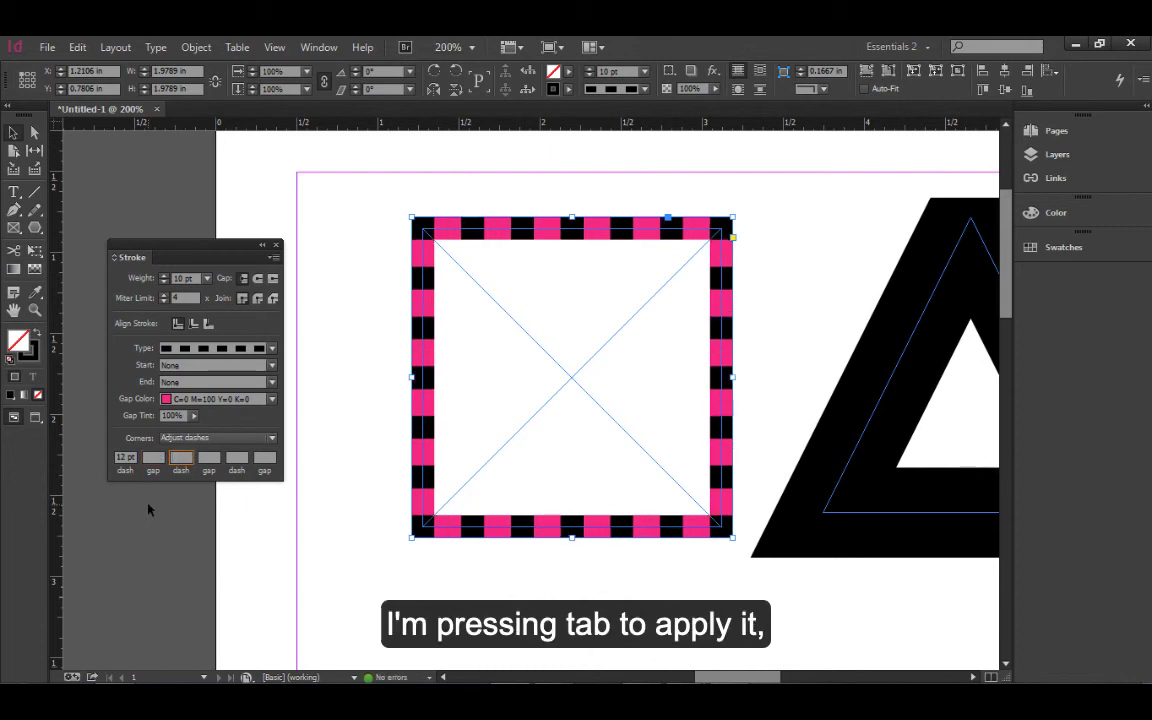